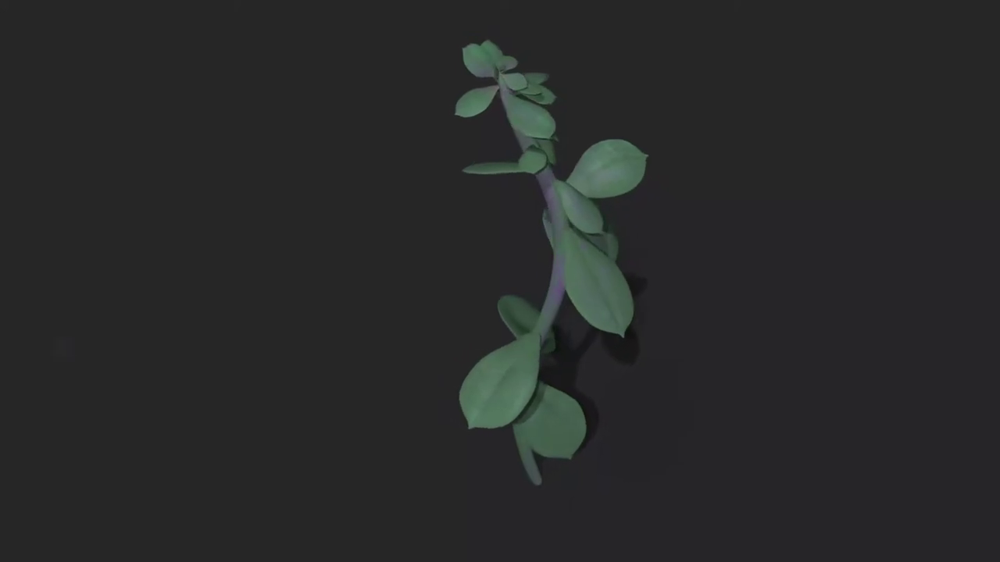
# Switch to ZBrush with the aplant-highres plant tool loaded in the viewport
pyautogui.press('z')
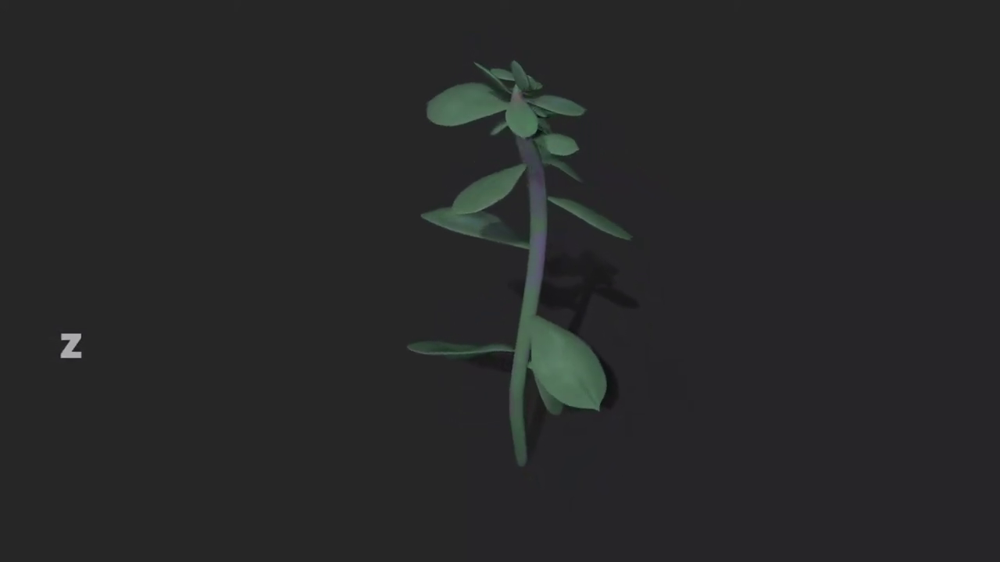
pyautogui.press('b')
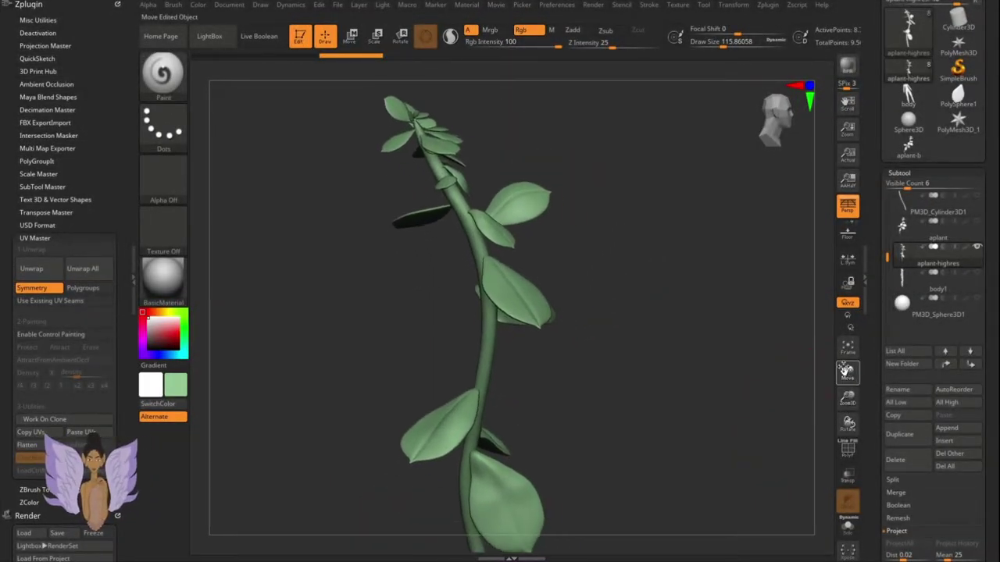
# Rotate and zoom out on the plant, then hide the sphere subtool
pyautogui.moveTo(637, 391); pyautogui.dragTo(663, 411)
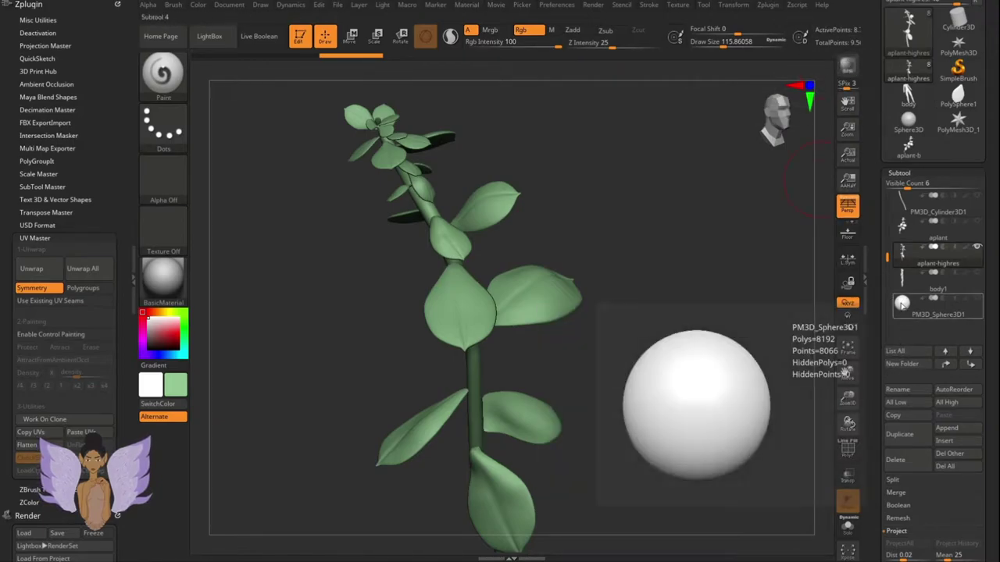
pyautogui.moveTo(565, 261); pyautogui.dragTo(603, 266)
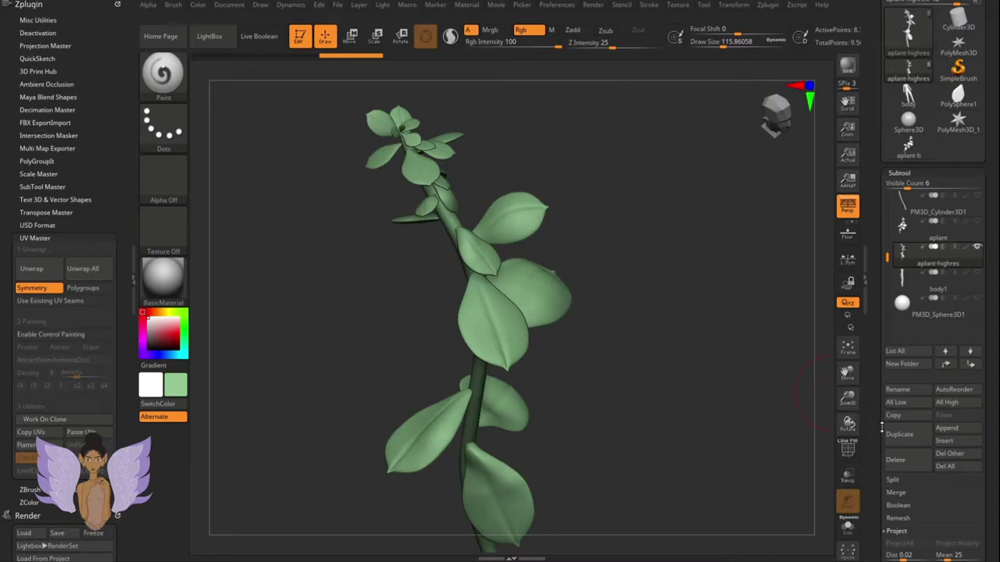
pyautogui.moveTo(848, 399); pyautogui.dragTo(848, 426)
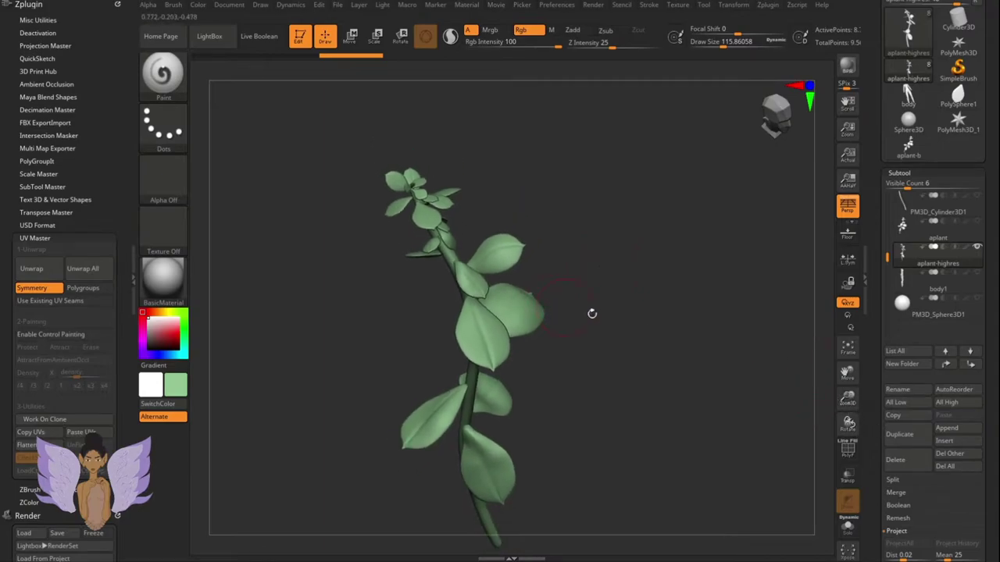
pyautogui.click(976, 299)
pyautogui.click(977, 299)
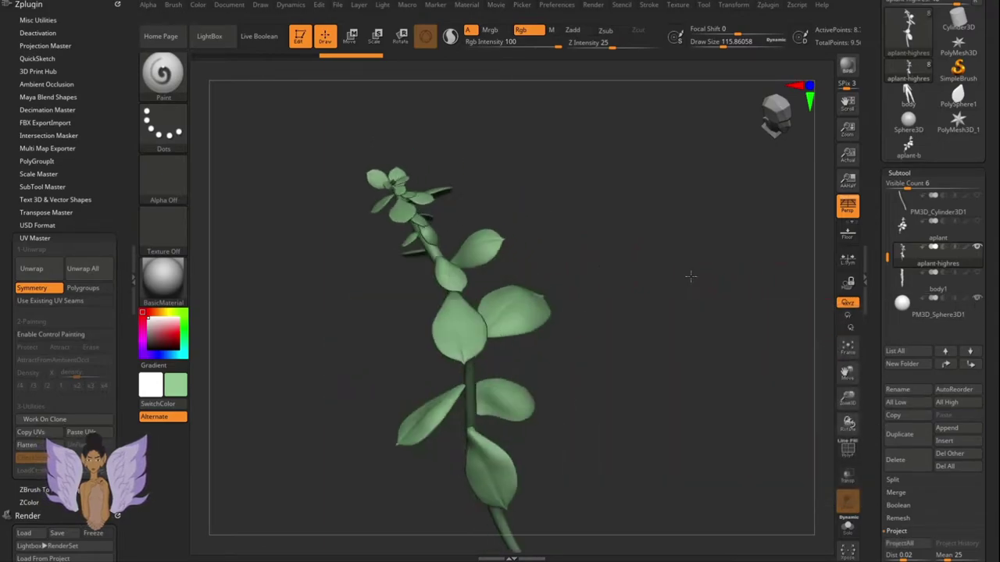
pyautogui.click(976, 299)
pyautogui.click(930, 283)
pyautogui.click(977, 298)
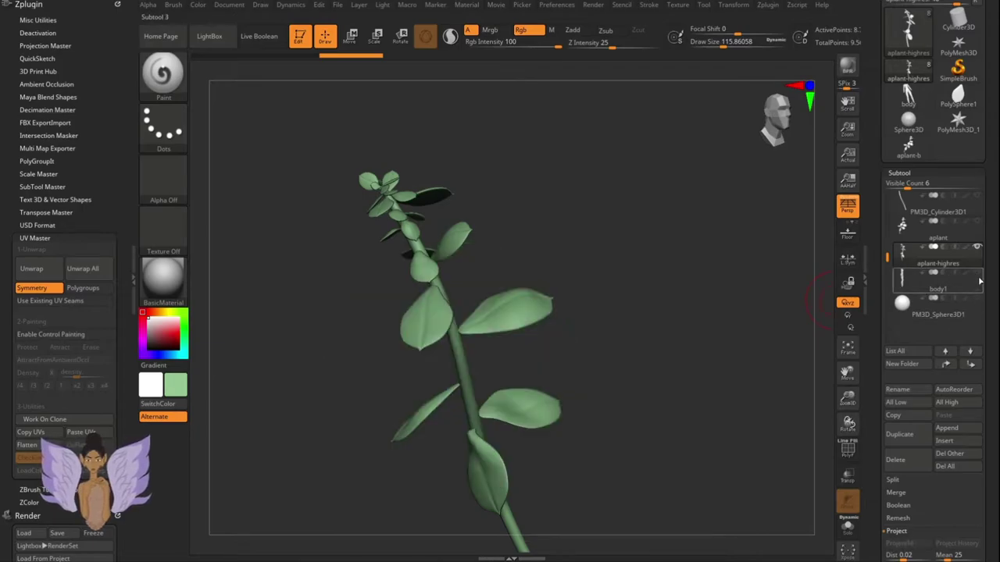
# Toggle the body1 subtool on and off, then bring up the Zplugin plugin list
pyautogui.click(977, 272)
pyautogui.click(977, 273)
pyautogui.moveTo(703, 281); pyautogui.dragTo(653, 286)
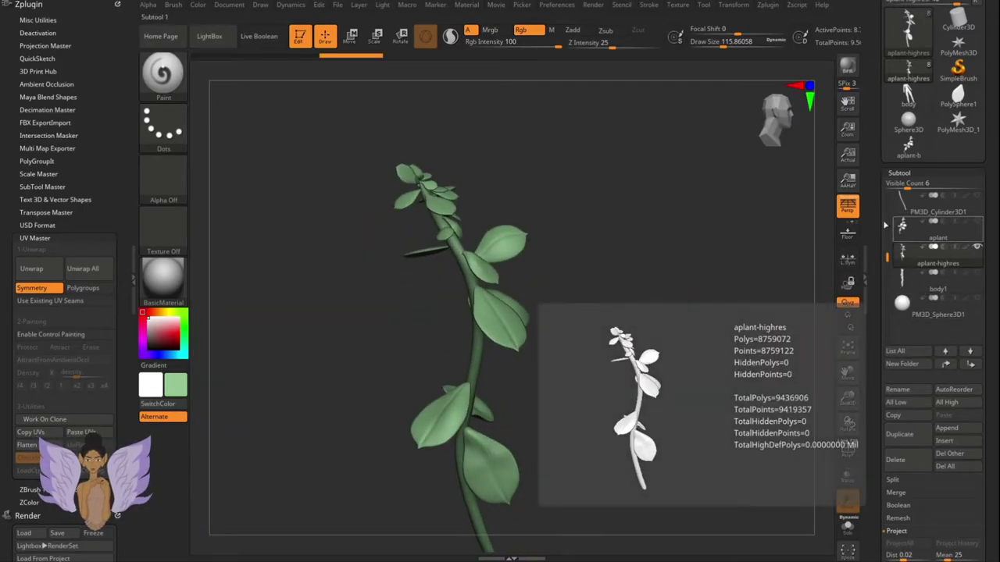
pyautogui.click(768, 5)
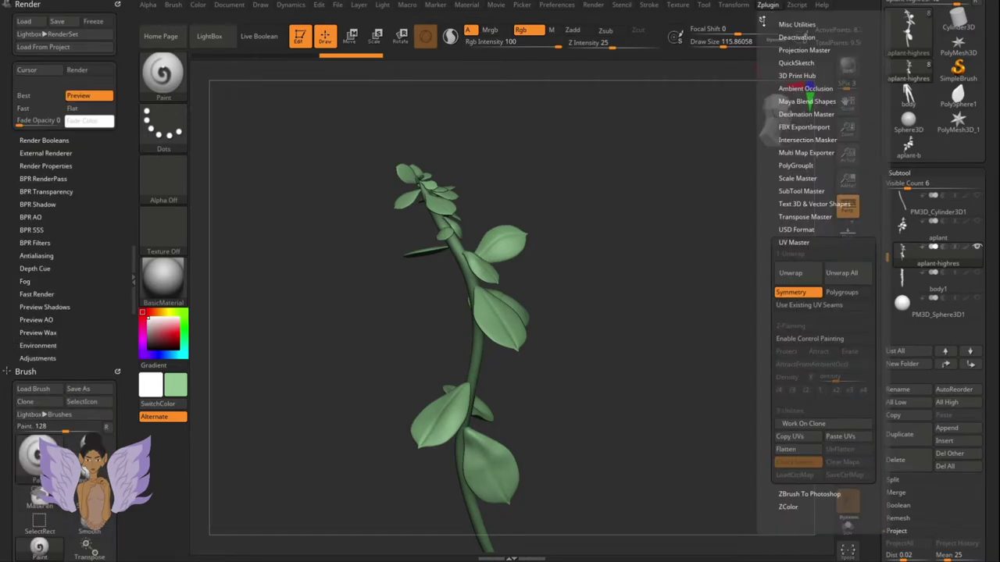
# Dock the Zplugin palette in the left tray and scroll to the UV Master section
pyautogui.moveTo(763, 17); pyautogui.dragTo(76, 87)
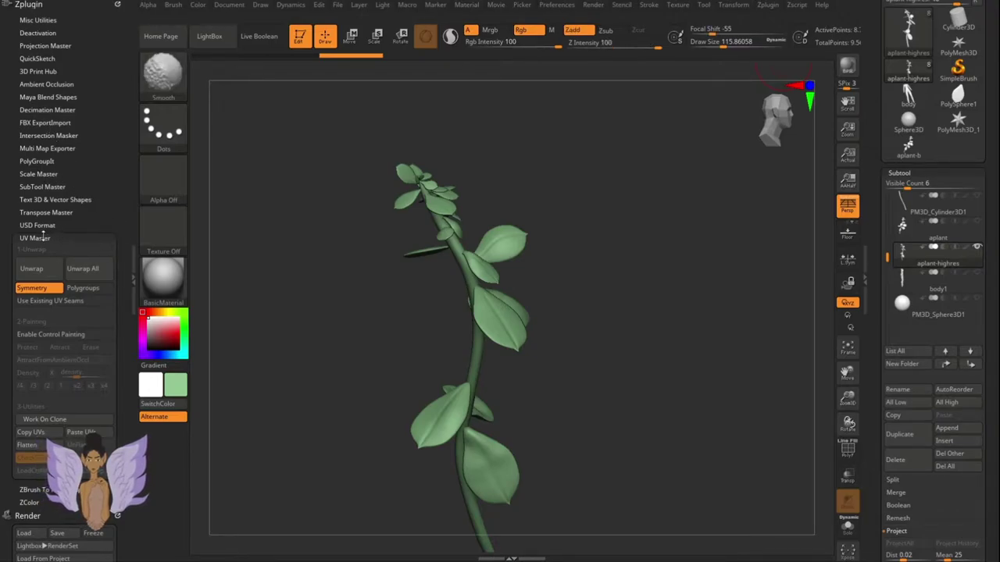
pyautogui.scroll(-1, 120, 236)
pyautogui.scroll(-6, 119, 235)
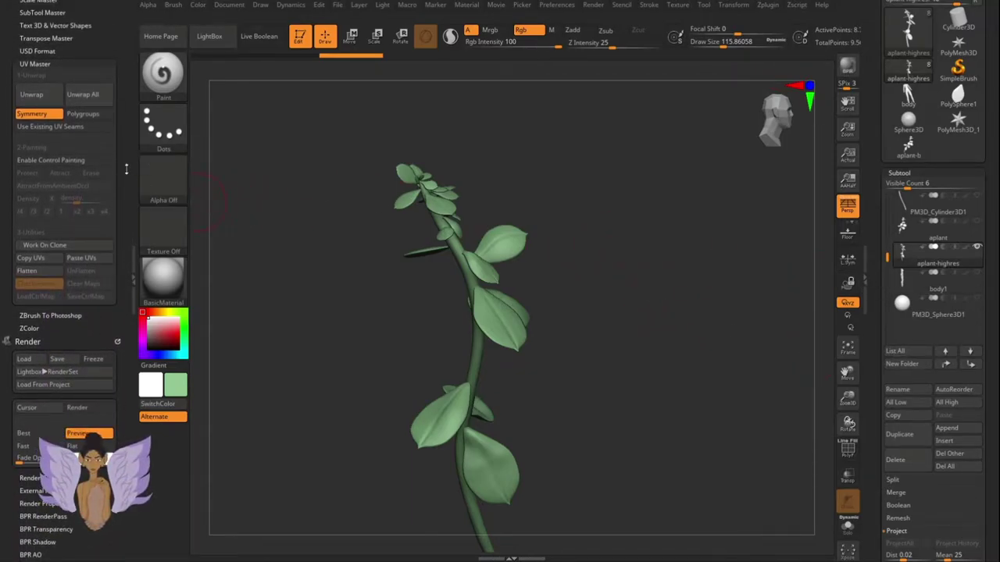
pyautogui.scroll(1, 121, 183)
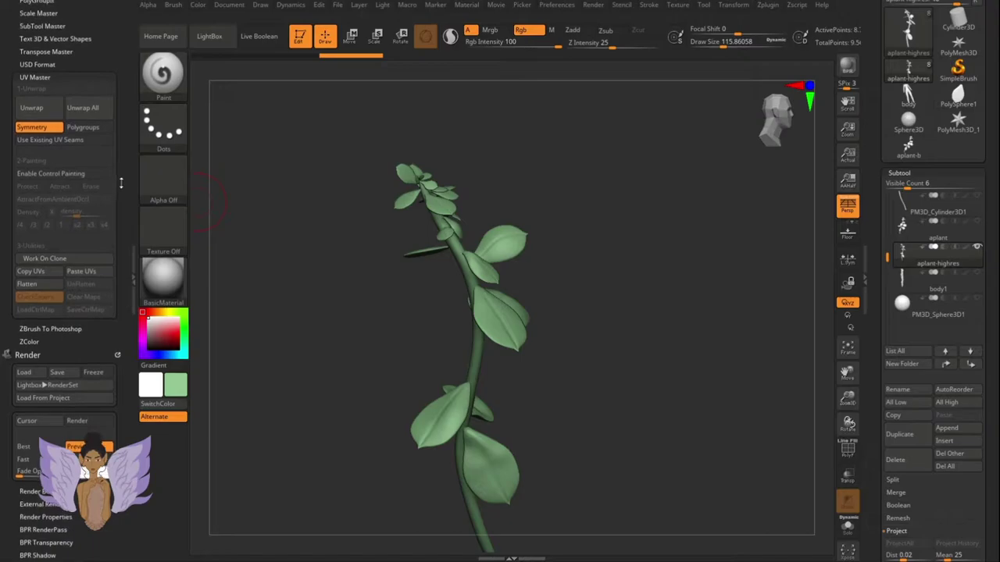
# Work on a plant clone, enable Control Painting, and apply AttractFromAmbientOccl
pyautogui.click(47, 260)
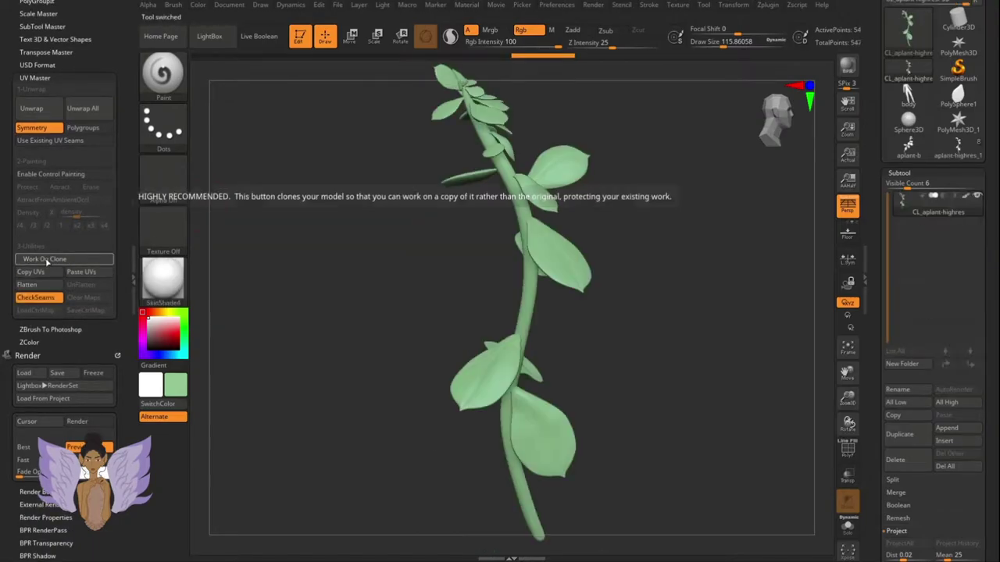
pyautogui.moveTo(389, 344); pyautogui.dragTo(377, 346)
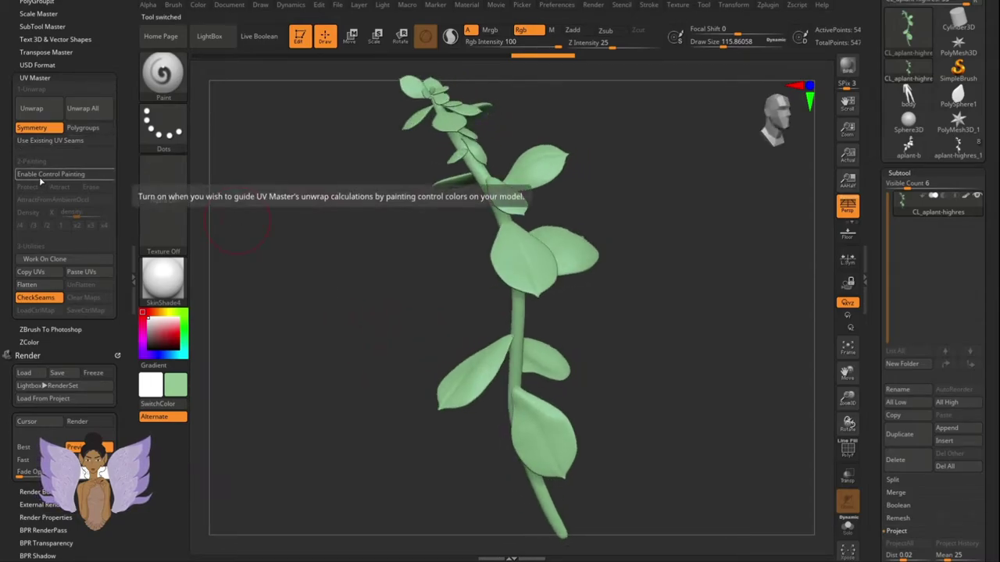
pyautogui.click(43, 176)
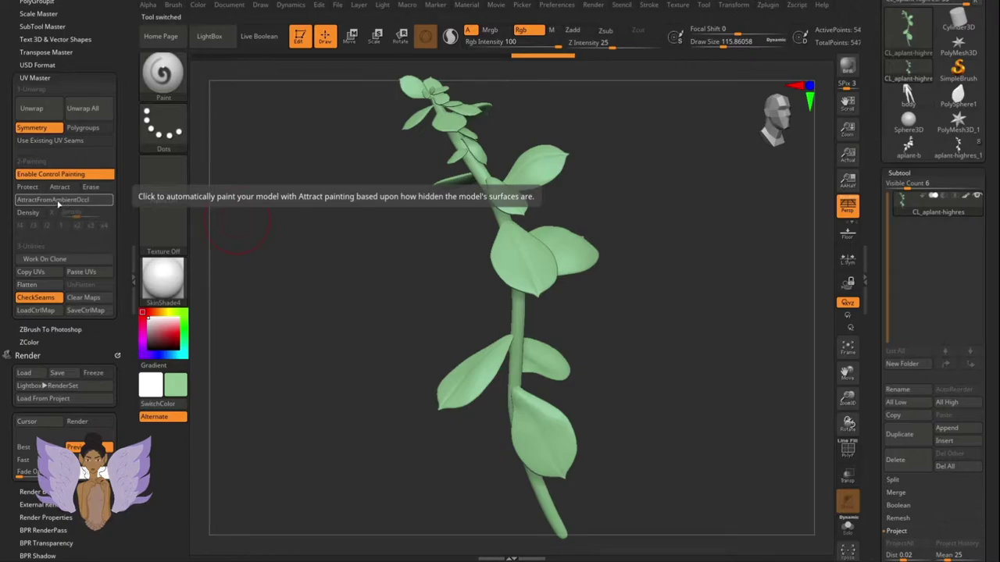
pyautogui.click(80, 204)
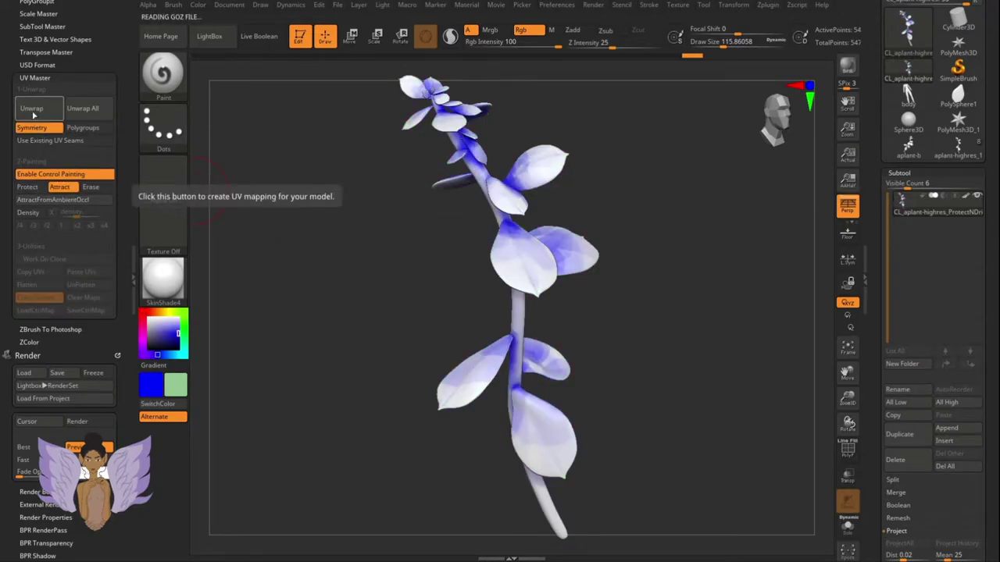
# Lower Draw Size to about 83 and paint a Protect patch on the middle leaf
pyautogui.rightClick(393, 226)
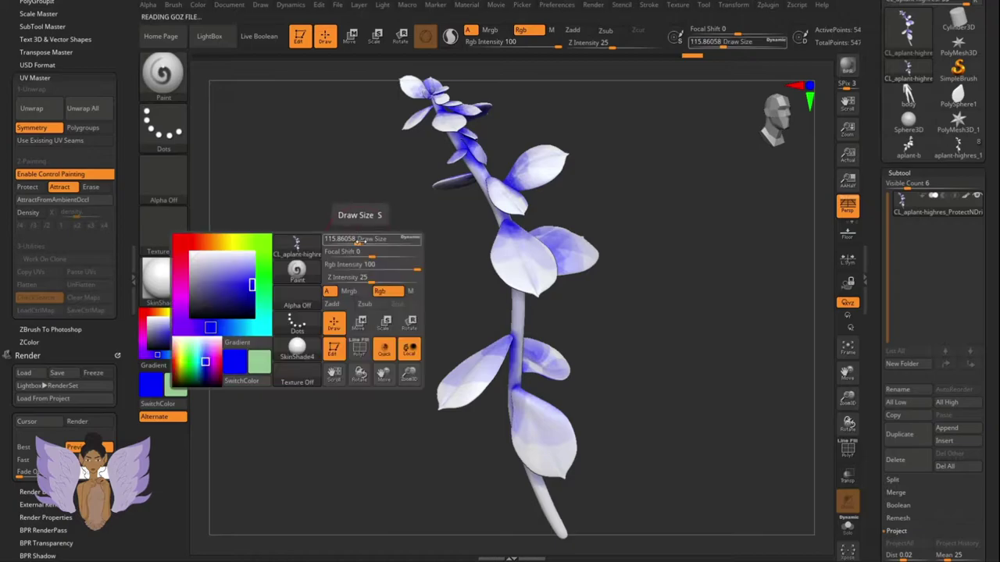
pyautogui.moveTo(361, 241); pyautogui.dragTo(354, 242)
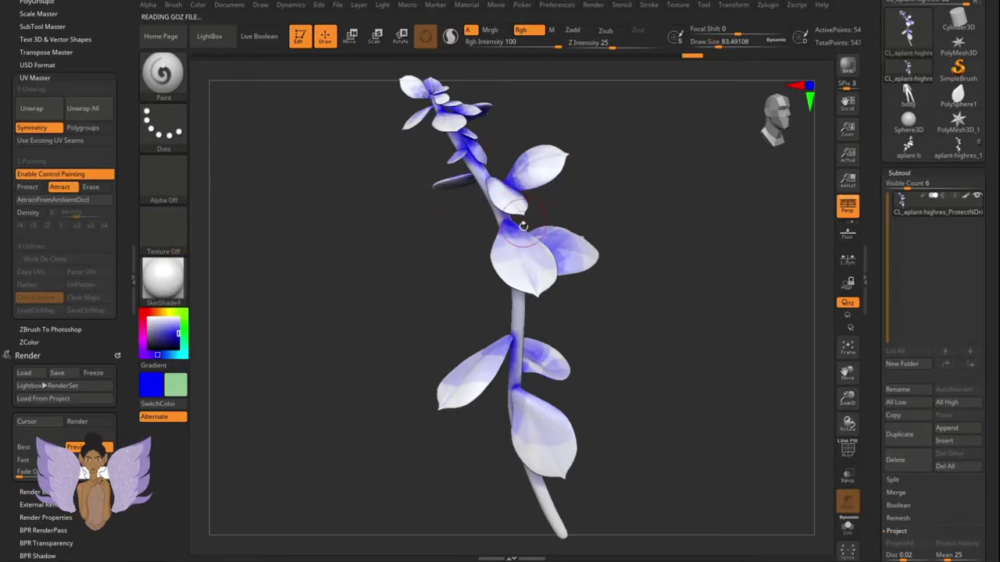
pyautogui.click(27, 186)
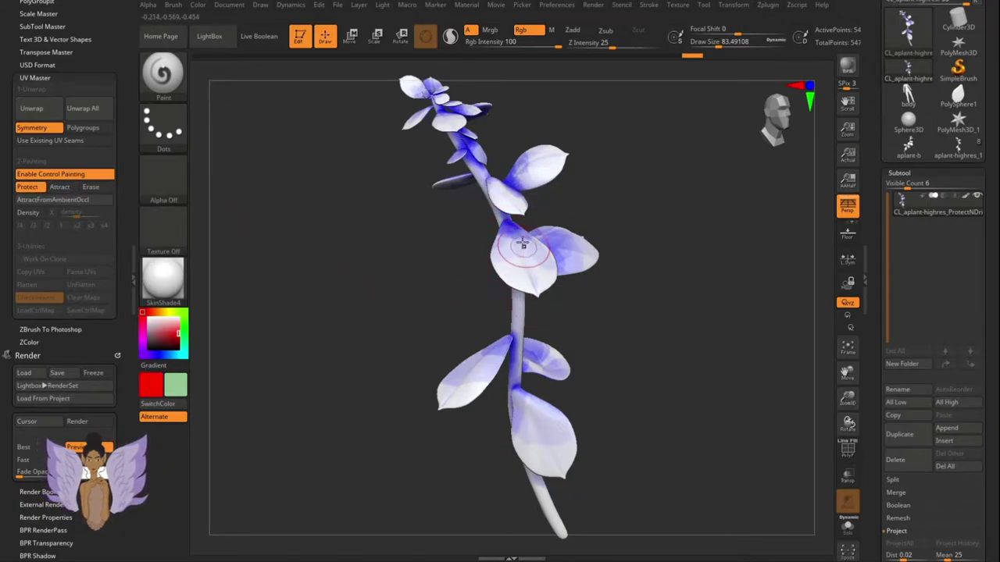
pyautogui.press('v')
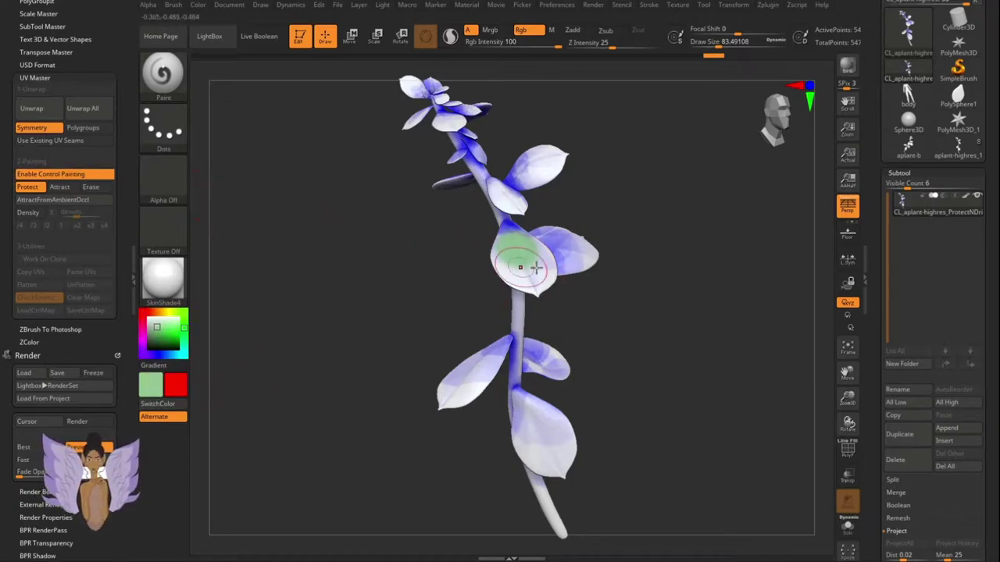
pyautogui.click(512, 263)
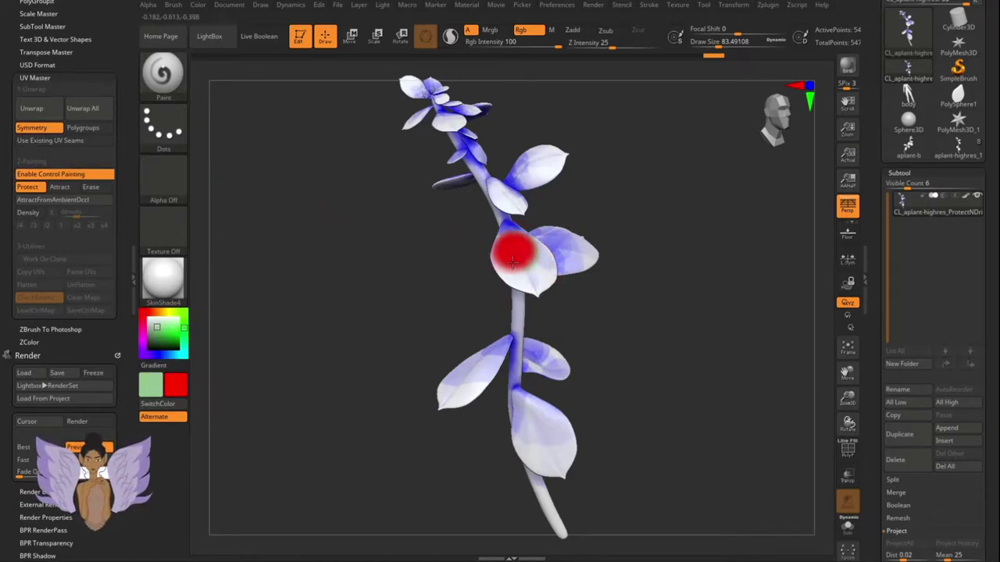
# Switch to Attract, swap the colours, then undo the red and blue leaf strokes
pyautogui.click(60, 187)
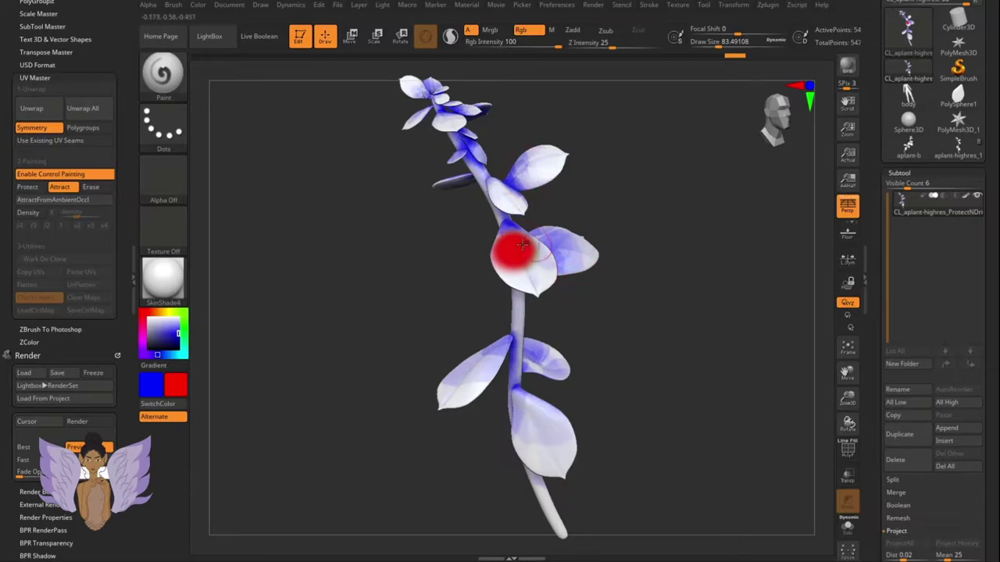
pyautogui.moveTo(529, 169); pyautogui.dragTo(521, 232, button='right')
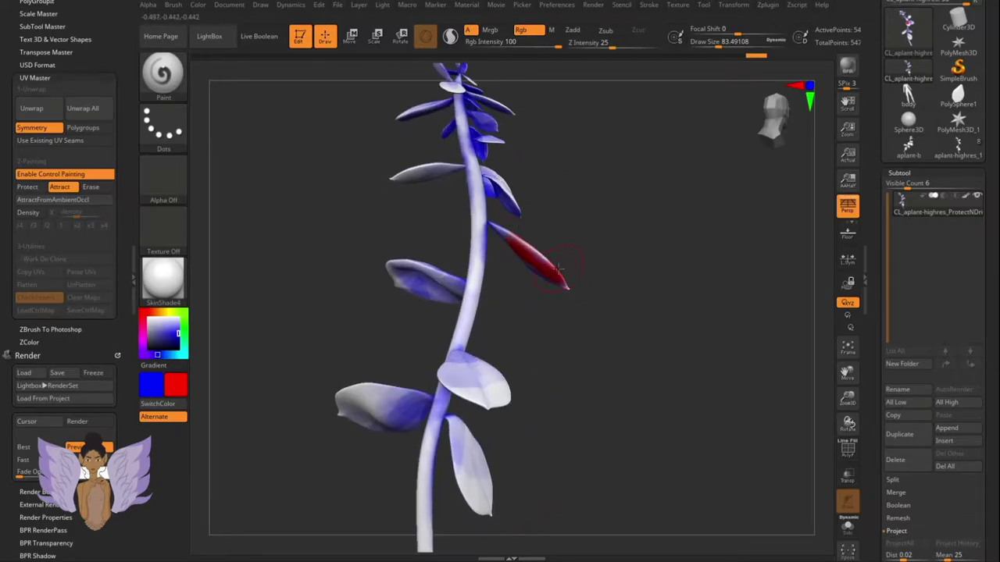
pyautogui.moveTo(559, 268); pyautogui.dragTo(222, 407, button='right')
pyautogui.click(180, 404)
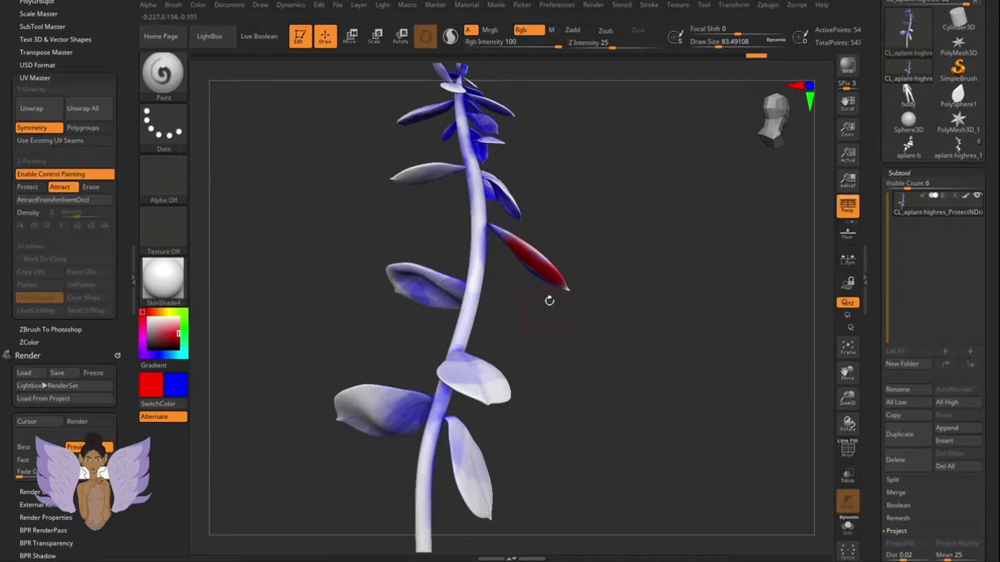
pyautogui.moveTo(551, 282); pyautogui.dragTo(537, 314, button='right')
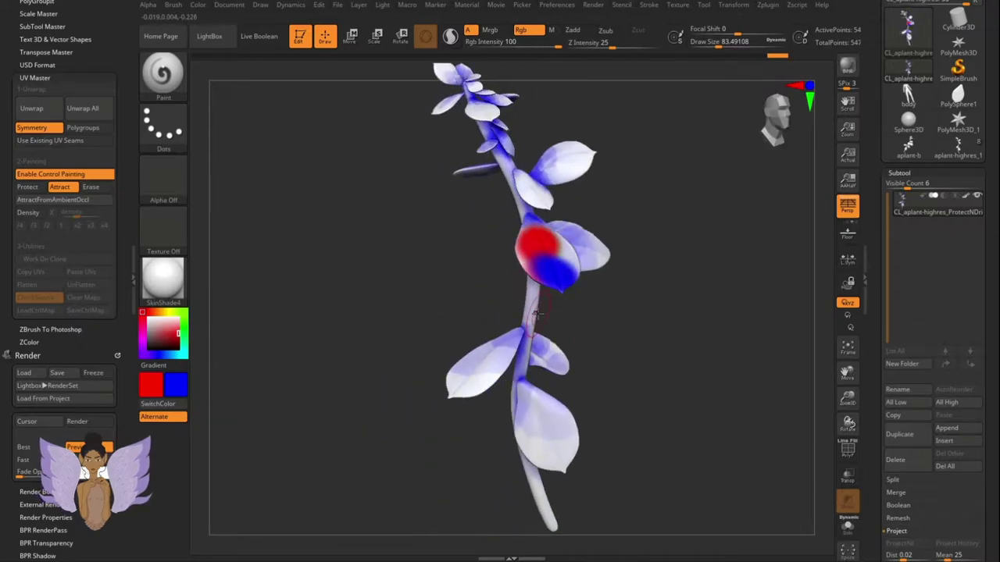
pyautogui.hotkey('ctrl', 'z')
pyautogui.hotkey('ctrl', 'z')
pyautogui.hotkey('ctrl', 'z')
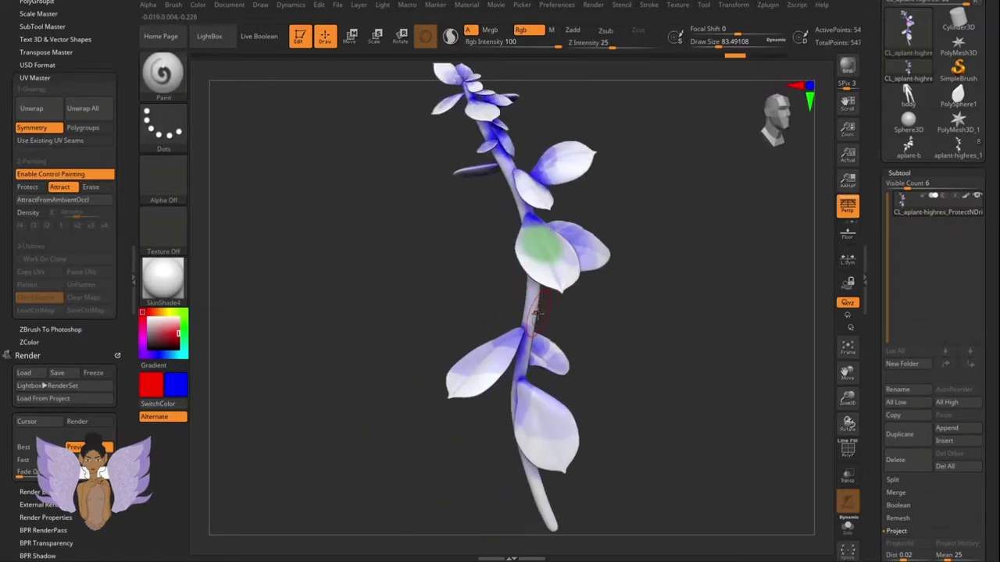
pyautogui.moveTo(514, 289); pyautogui.dragTo(549, 232, button='right')
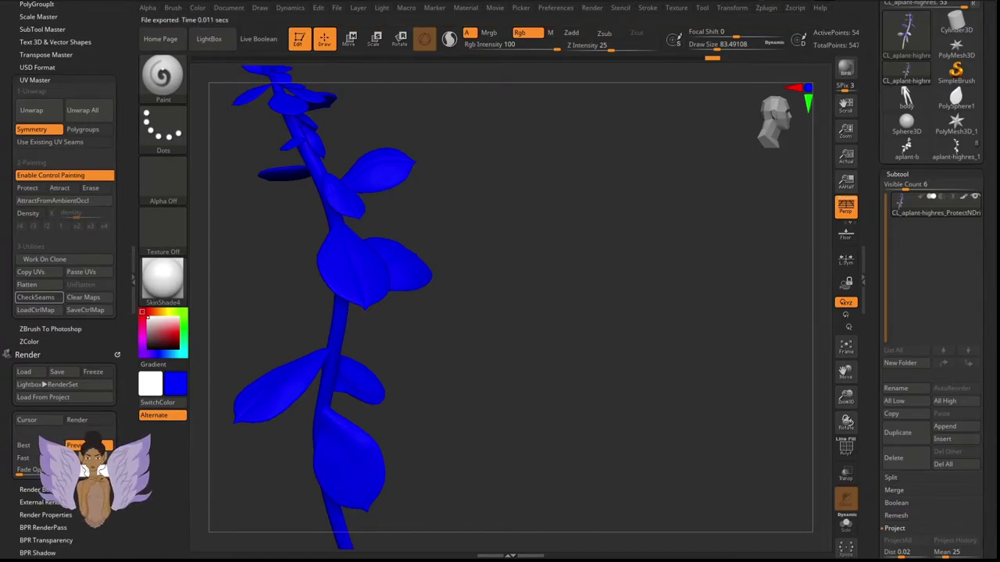
# Display and inspect the UV seams, then copy the plant's UVs to memory
pyautogui.click(36, 296)
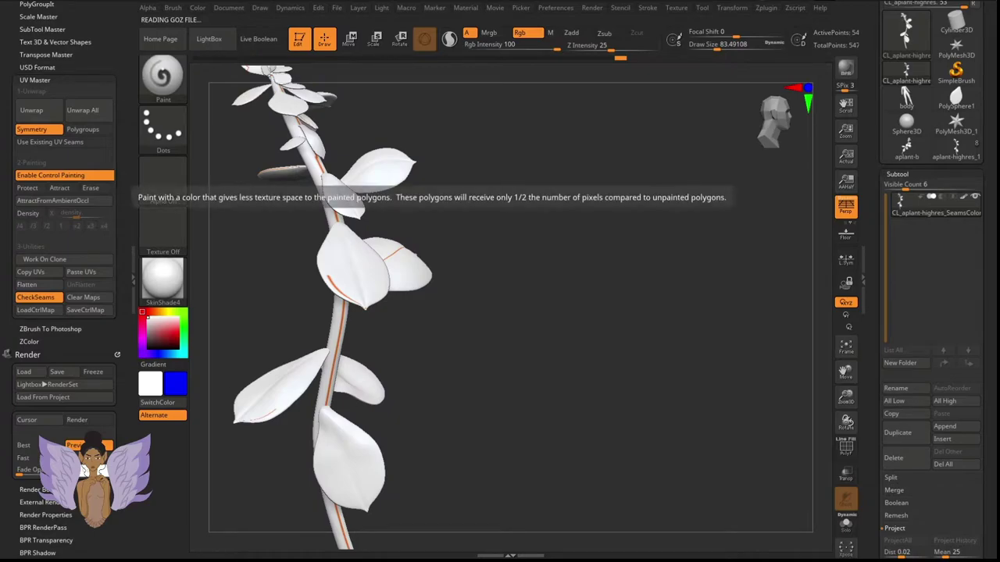
pyautogui.moveTo(380, 331)
pyautogui.mouseDown()
pyautogui.moveTo(433, 332)
pyautogui.moveTo(361, 326)
pyautogui.moveTo(375, 319)
pyautogui.moveTo(437, 329)
pyautogui.moveTo(367, 333)
pyautogui.mouseUp()
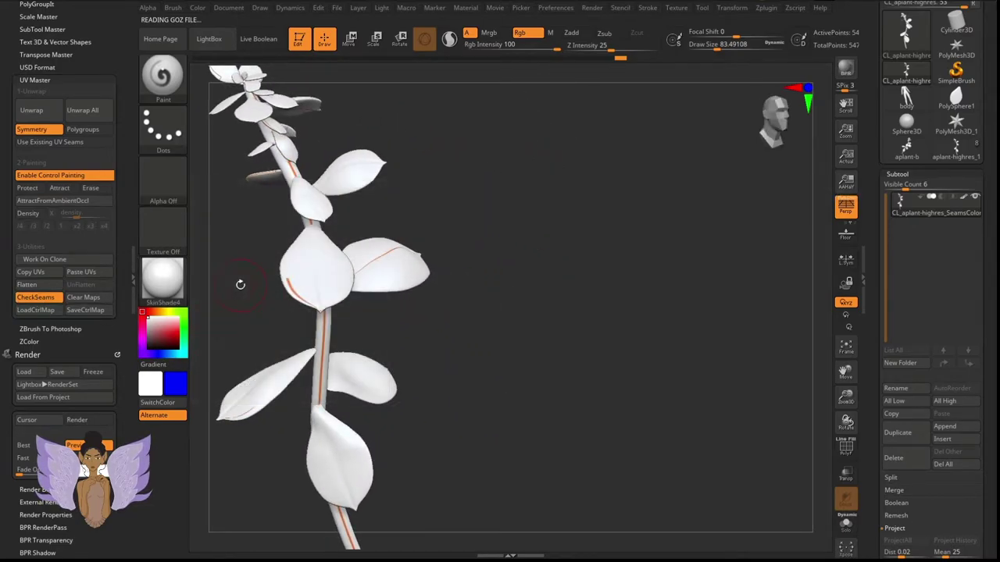
pyautogui.moveTo(241, 284); pyautogui.dragTo(263, 263)
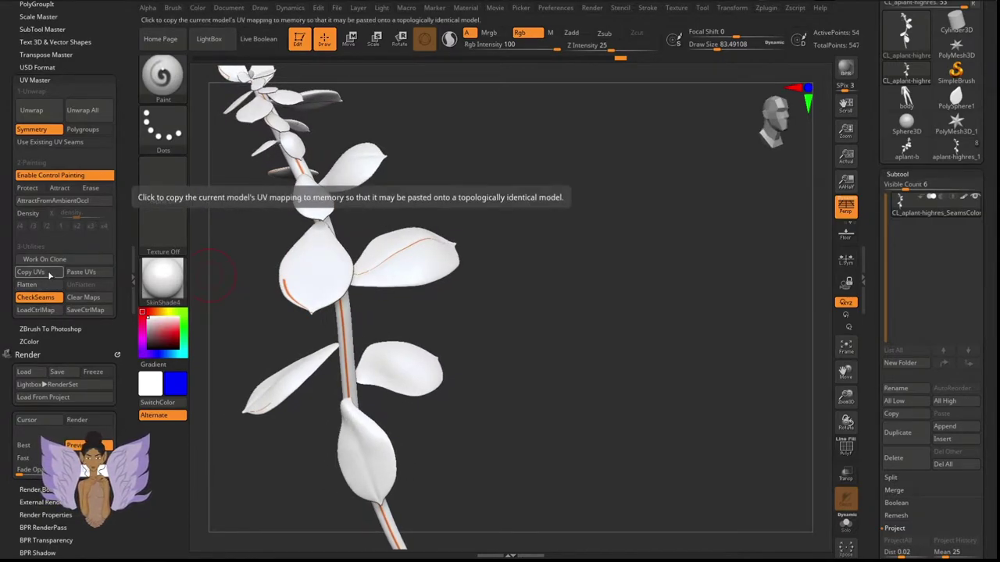
pyautogui.click(32, 272)
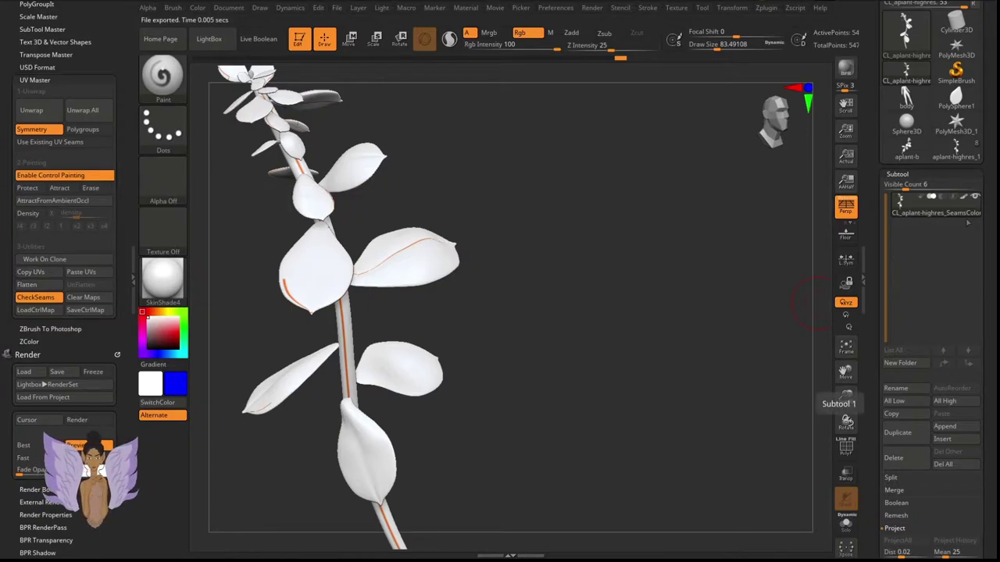
# Select the aplant-highres_1 tool and swap its colours with SwitchColor
pyautogui.scroll(3, 928, 266)
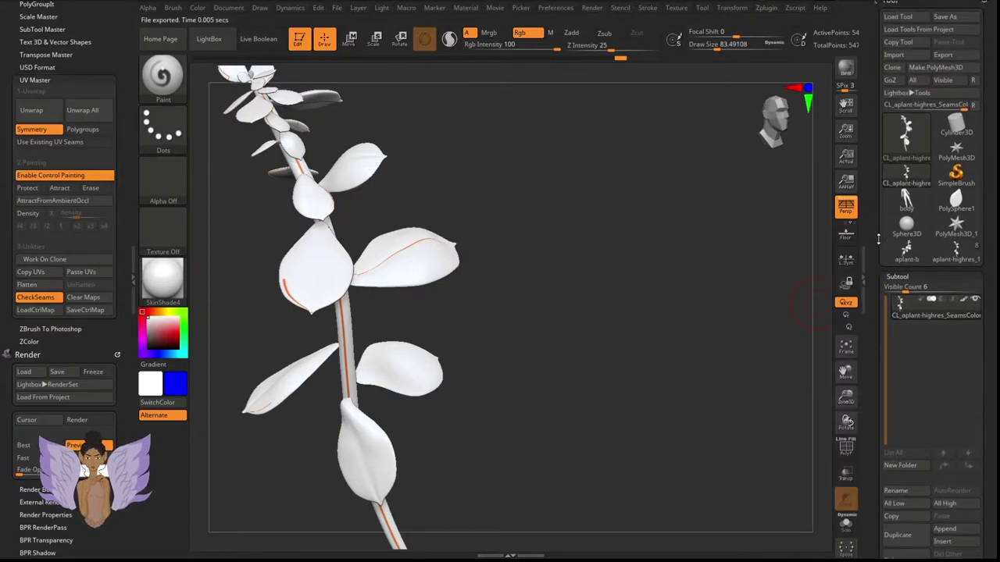
pyautogui.click(947, 264)
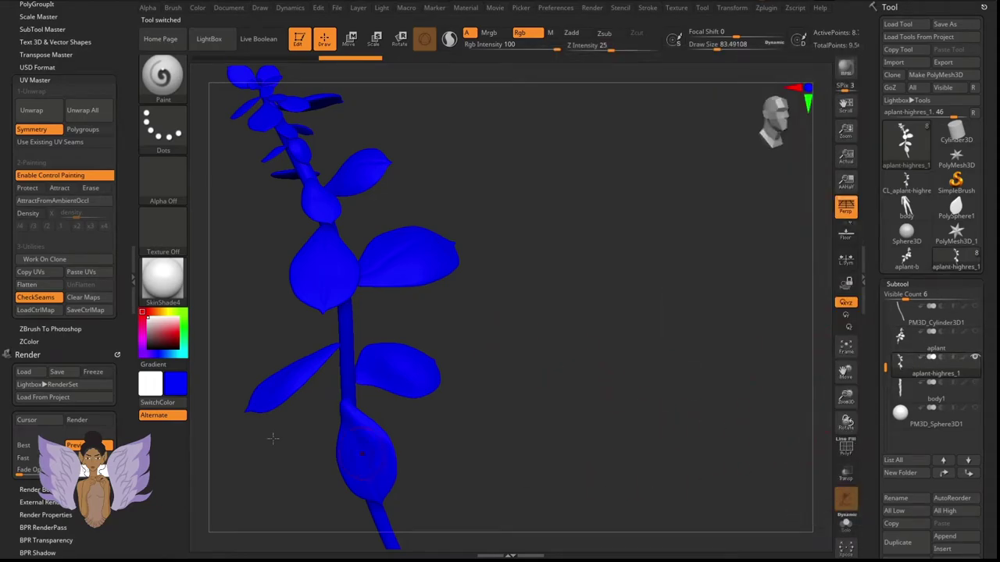
pyautogui.click(157, 404)
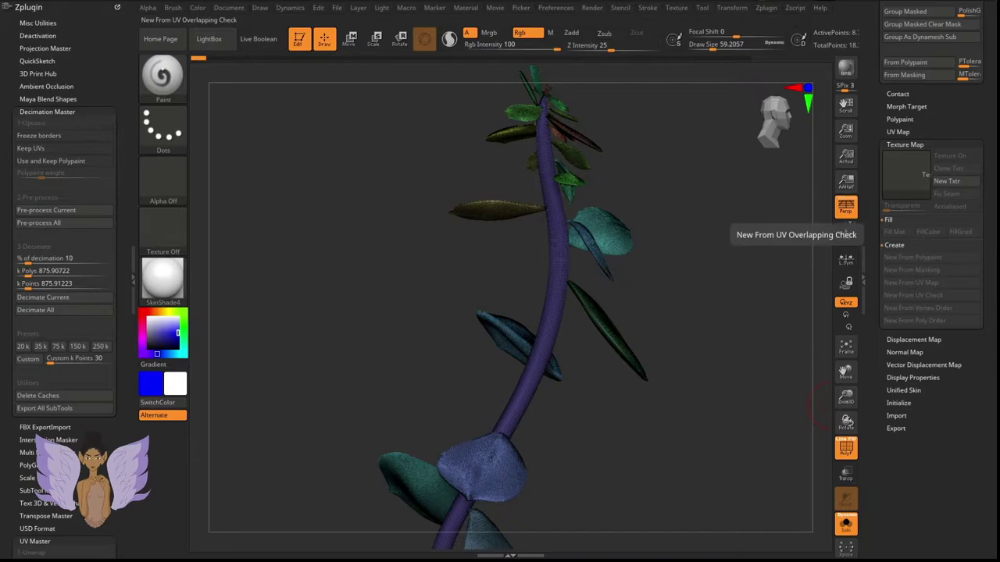
# Collapse Texture Map and apply UV Master's Paste UVs to the high-res plant
pyautogui.scroll(-3, 869, 27)
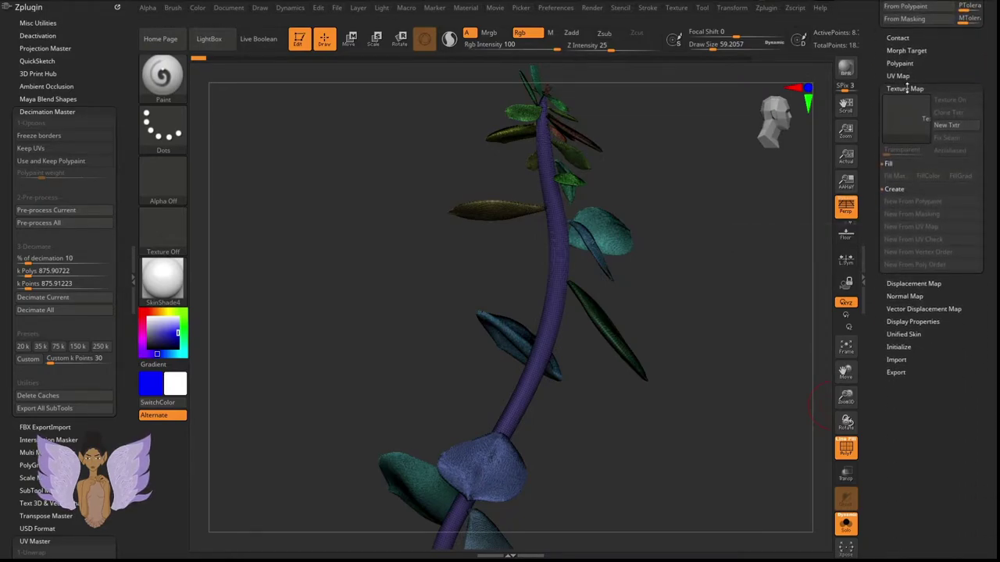
pyautogui.click(904, 88)
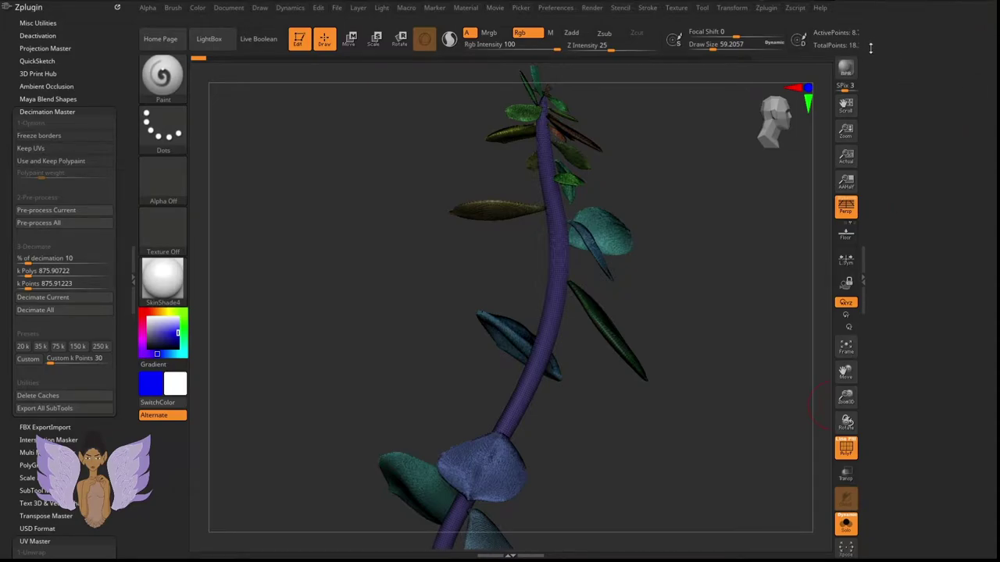
pyautogui.scroll(3, 867, 227)
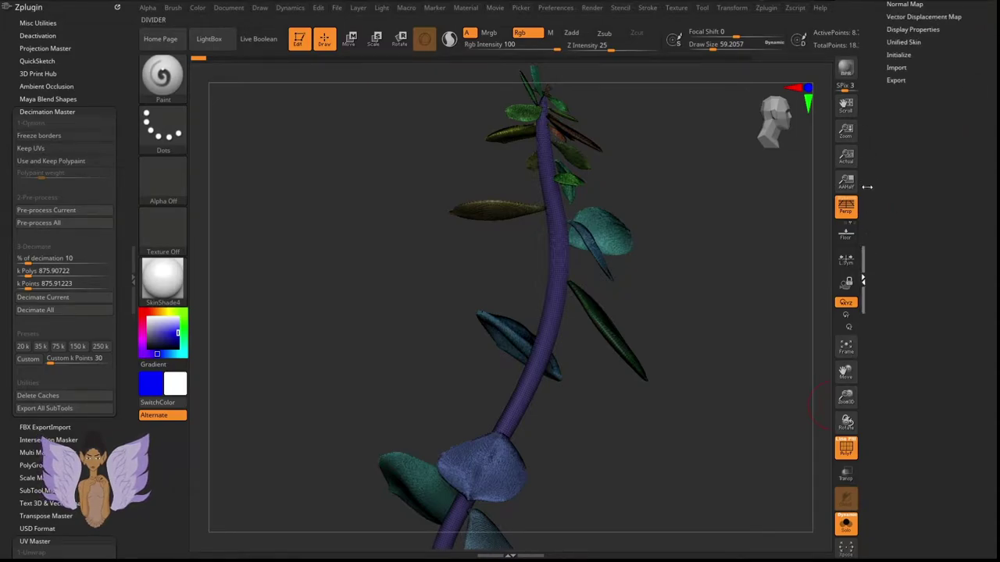
pyautogui.scroll(10, 867, 187)
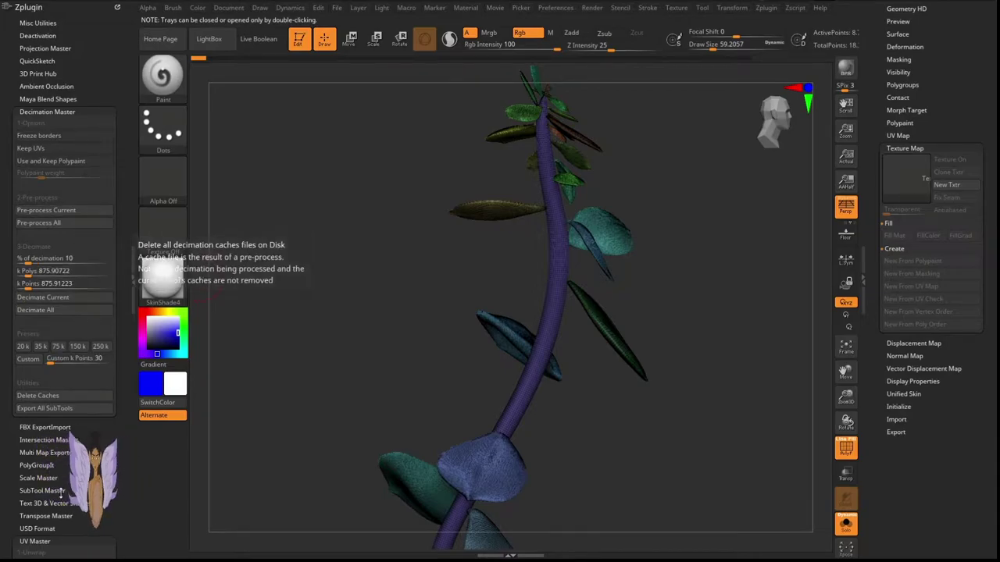
pyautogui.scroll(-6, 78, 305)
pyautogui.scroll(-2, 142, 295)
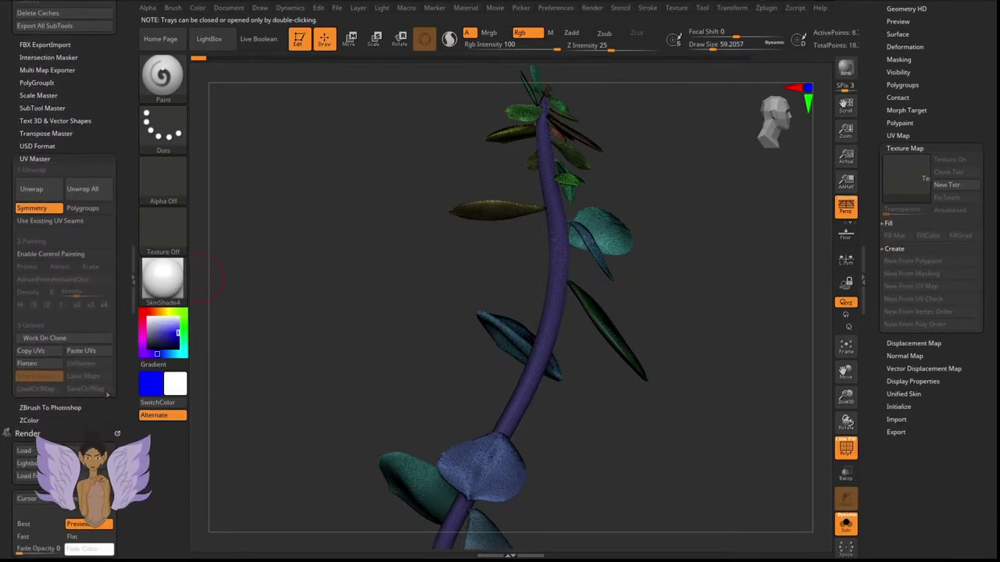
pyautogui.click(98, 354)
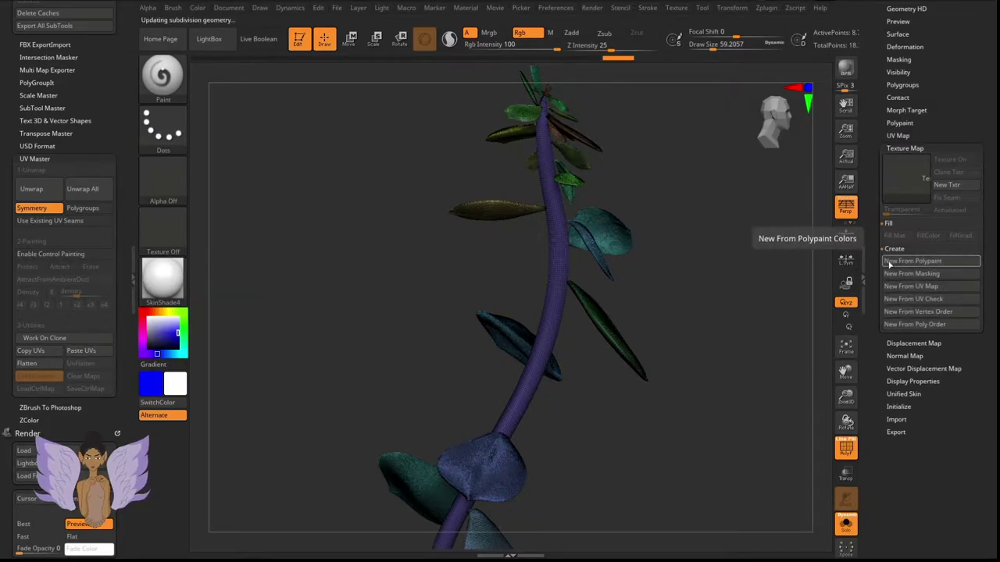
# Create a texture map with New From Polypaint and raise Draw Size to about 100
pyautogui.click(951, 264)
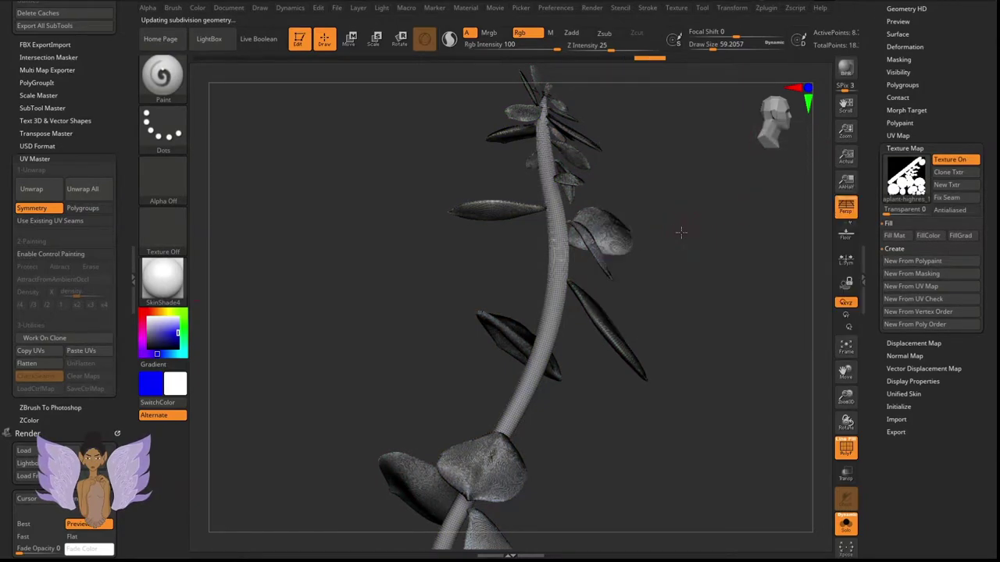
pyautogui.moveTo(699, 233); pyautogui.dragTo(667, 251)
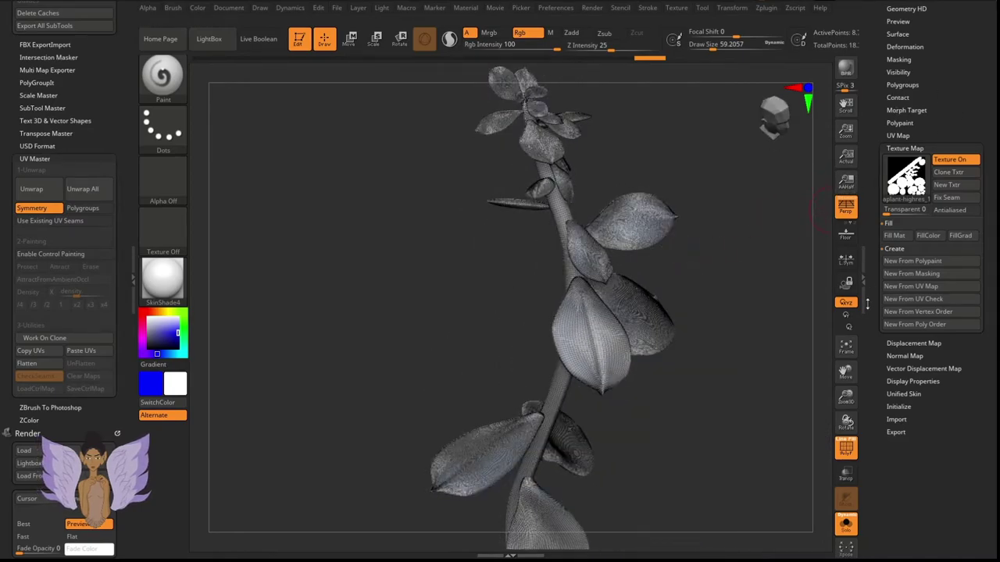
pyautogui.press('space')
pyautogui.moveTo(757, 271); pyautogui.dragTo(766, 271)
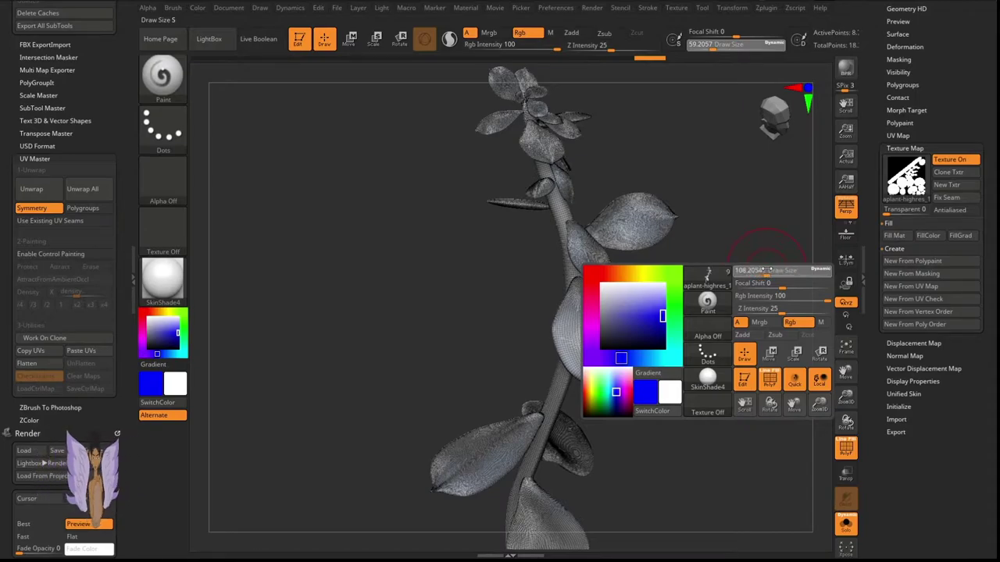
pyautogui.moveTo(732, 226)
pyautogui.mouseDown()
pyautogui.moveTo(698, 239)
pyautogui.moveTo(751, 224)
pyautogui.mouseUp()
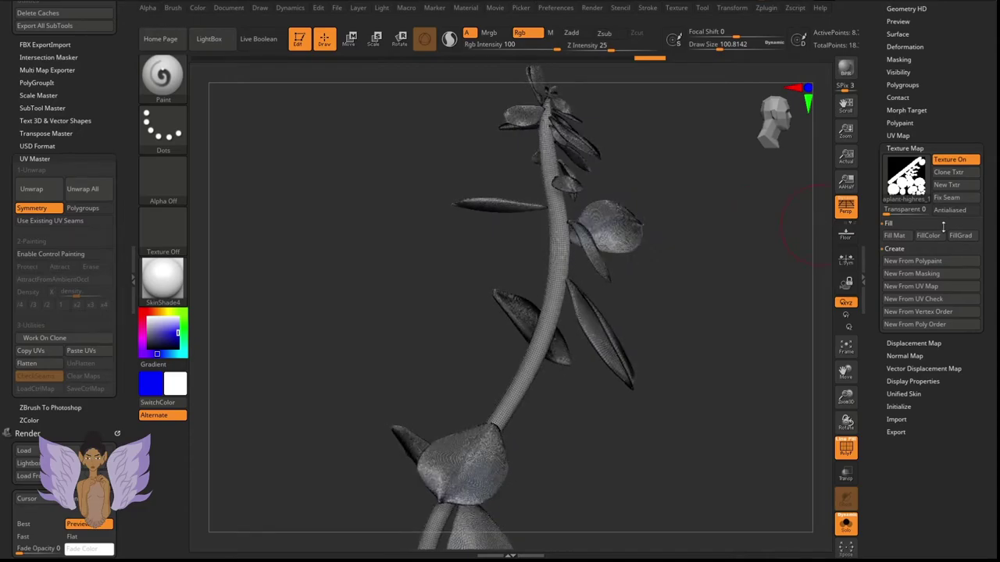
pyautogui.moveTo(878, 116); pyautogui.dragTo(874, 195)
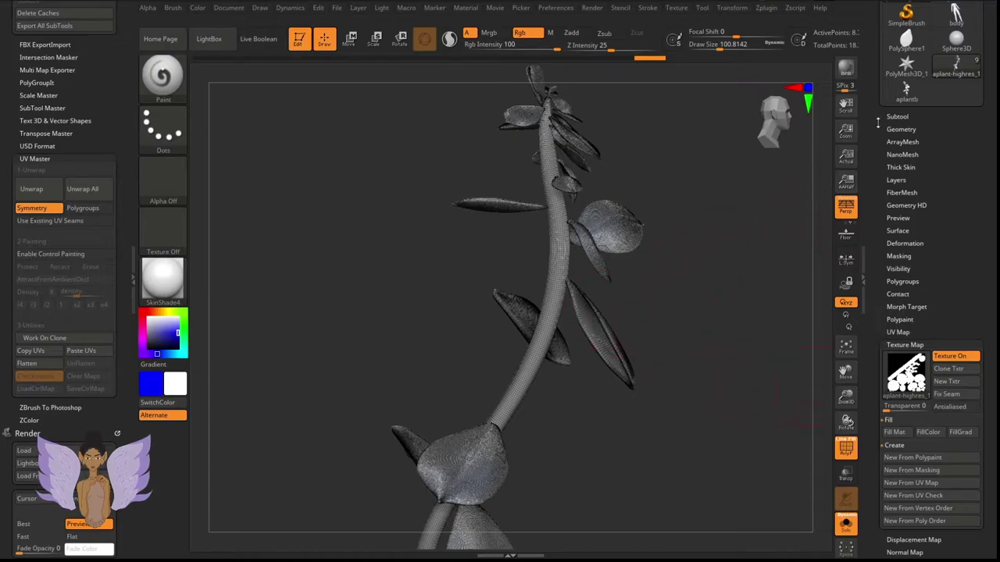
# Open and close the Material picker, collapse and restore the left tray, and expand Tool > Subtool
pyautogui.click(148, 270)
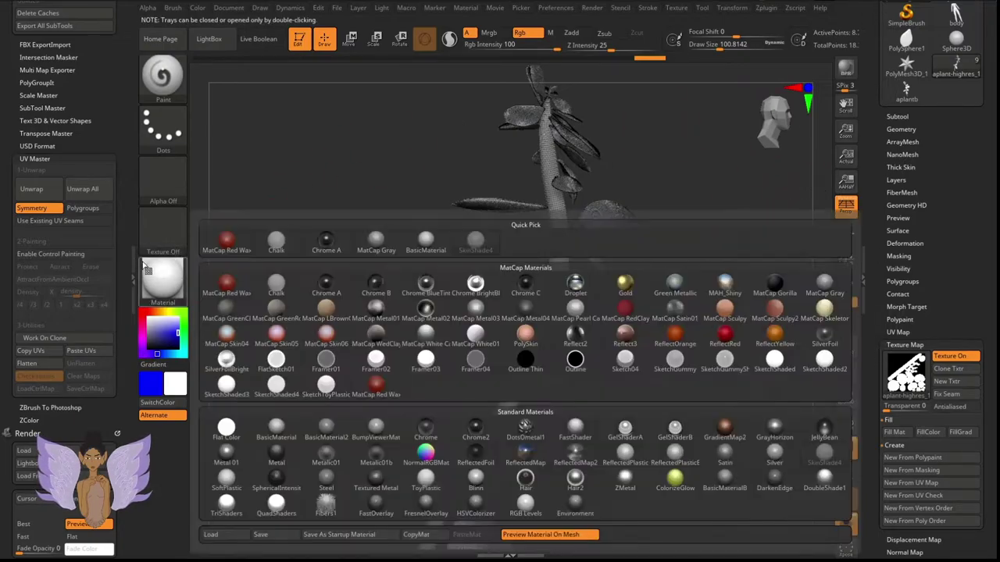
pyautogui.doubleClick(135, 266)
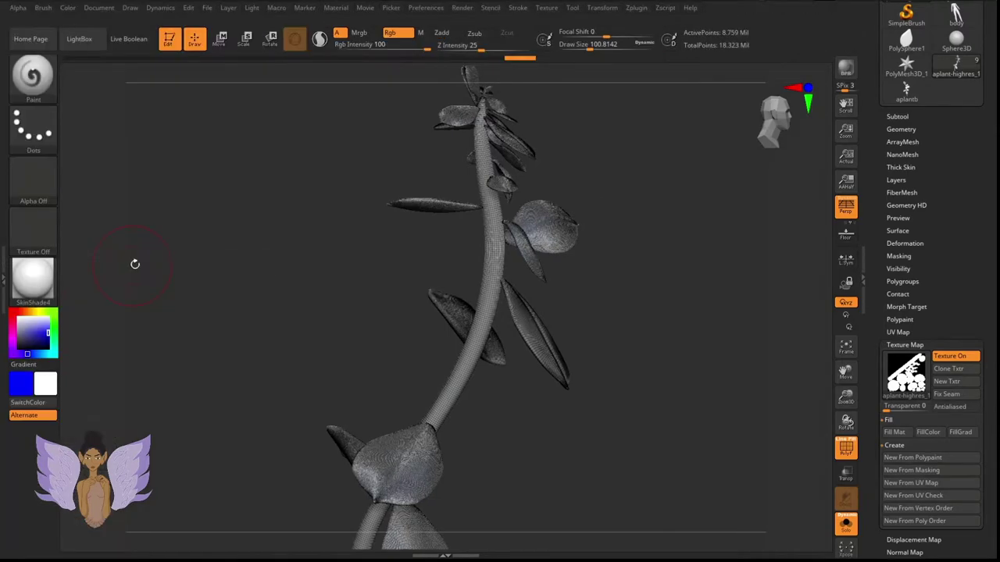
pyautogui.click(4, 270)
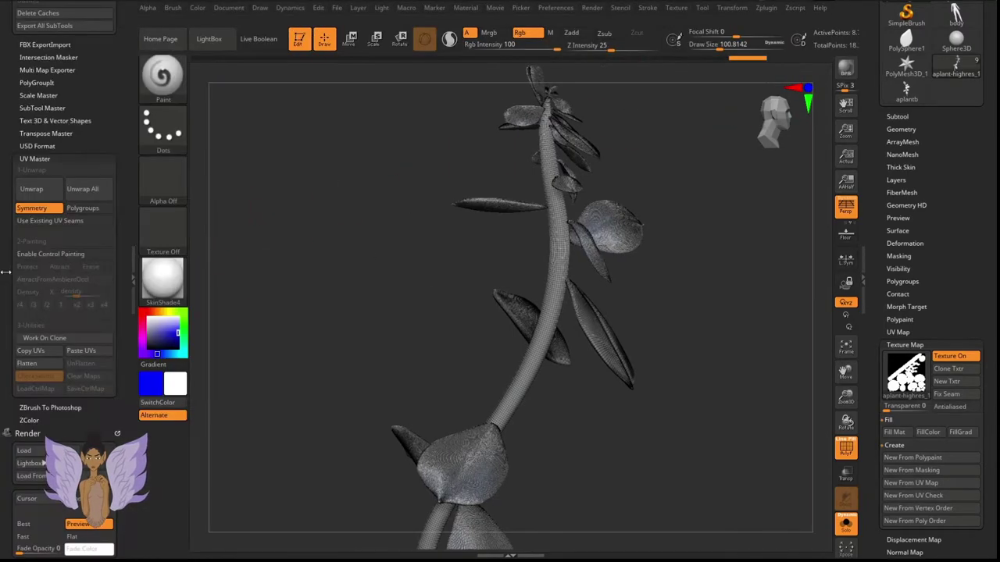
pyautogui.click(897, 116)
pyautogui.scroll(5, 119, 157)
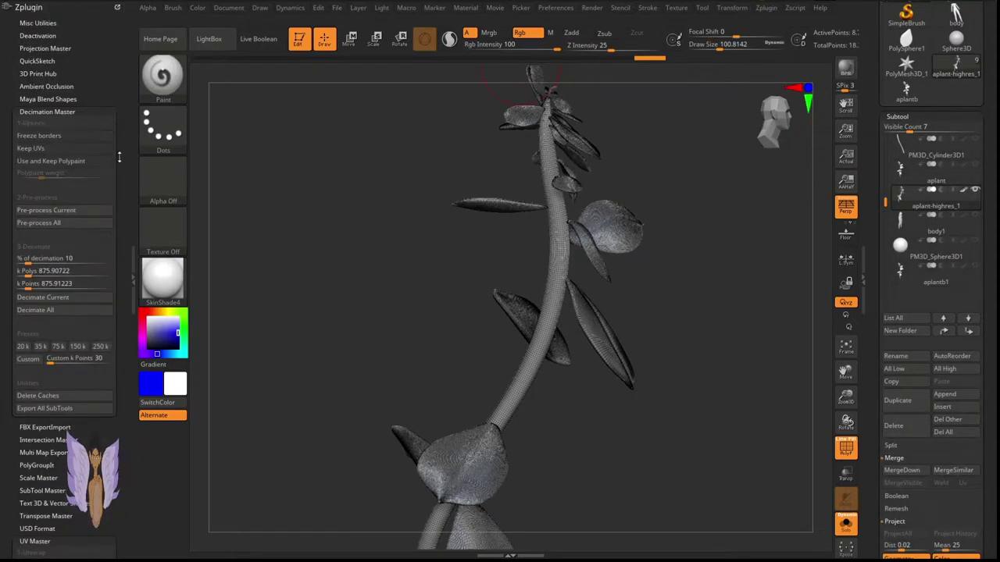
# Dock the Zplugin menu in the left tray and enable Keep UVs in Decimation Master
pyautogui.click(769, 10)
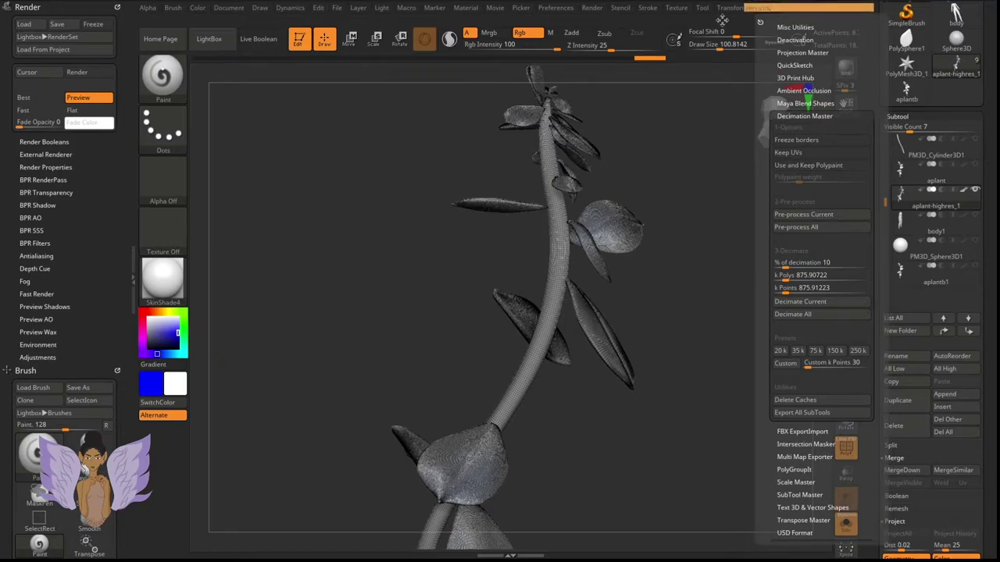
pyautogui.moveTo(721, 20); pyautogui.dragTo(23, 74)
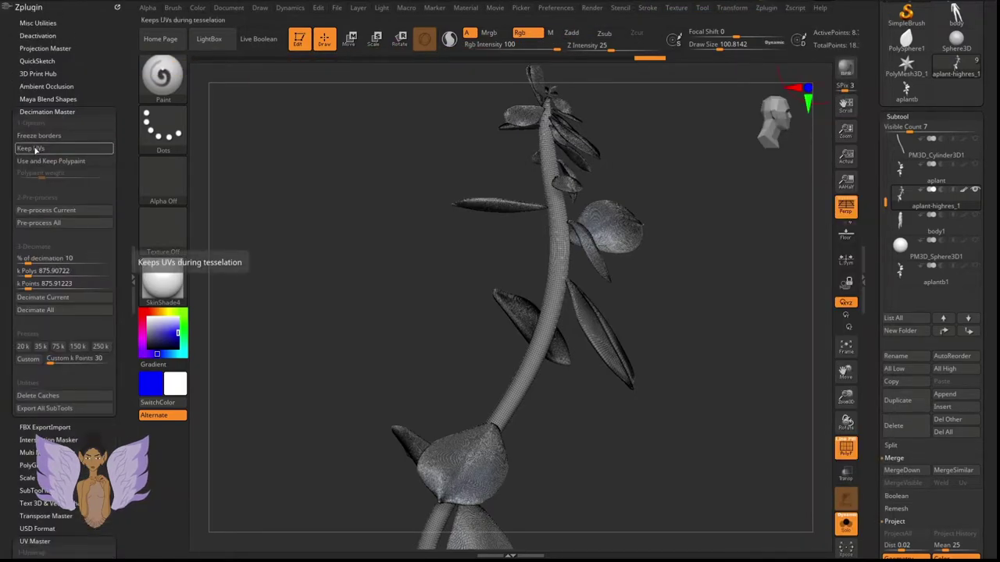
pyautogui.click(34, 149)
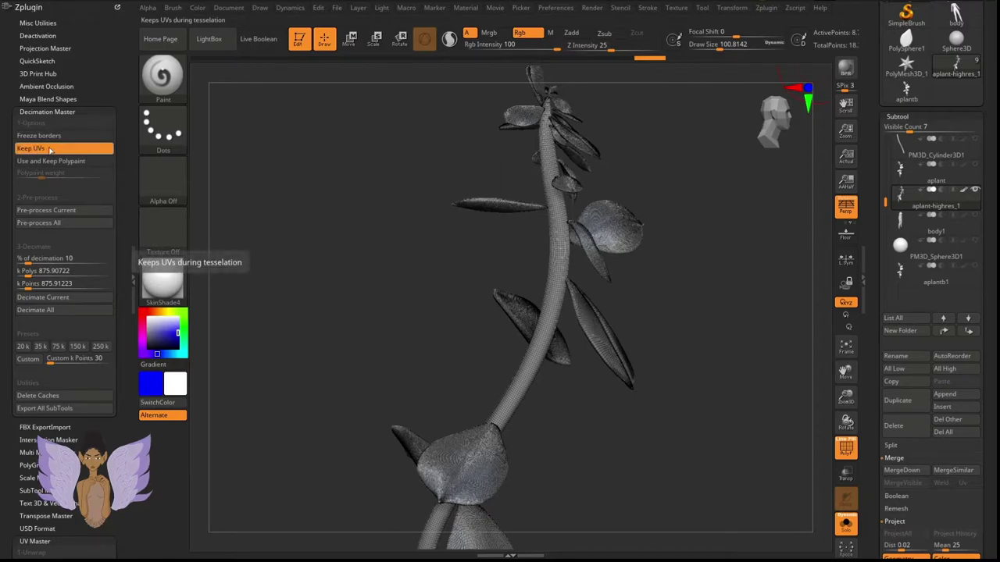
pyautogui.click(850, 451)
pyautogui.click(852, 455)
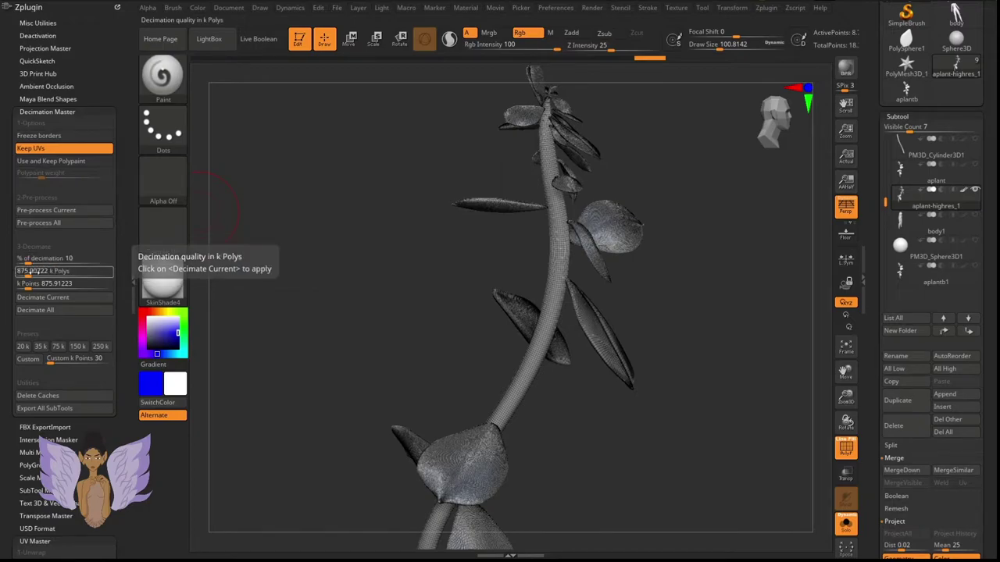
# Run Pre-process Current on the 8,759,072-poly high-res plant and let it finish
pyautogui.click(64, 211)
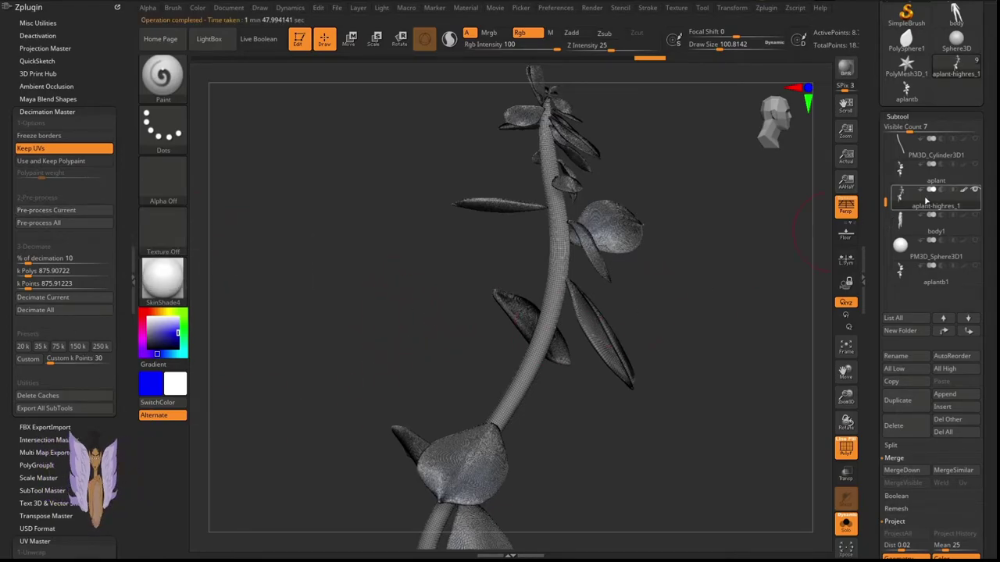
pyautogui.moveTo(926, 202)
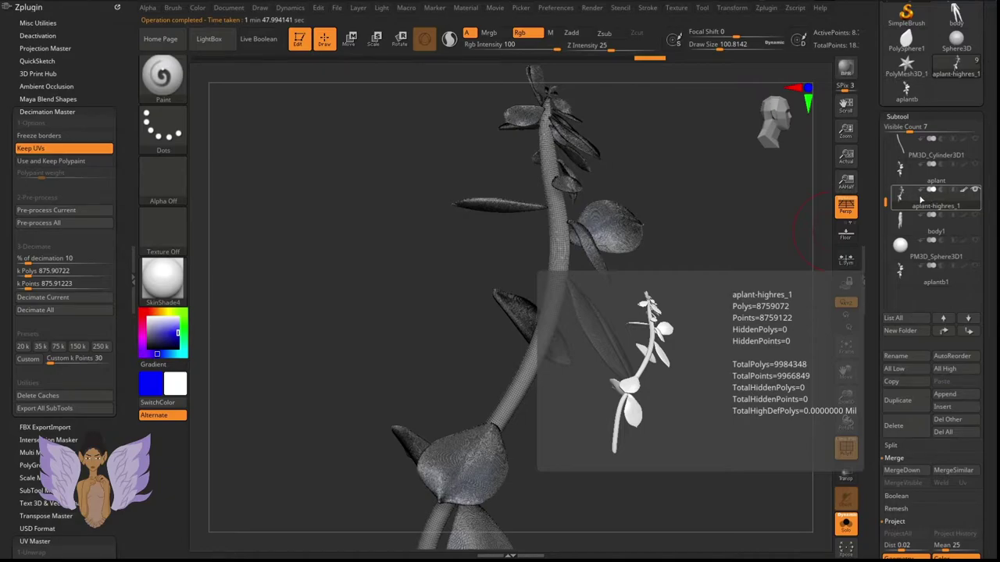
# Decimate the plant at 10% to 875,912 points, then collapse the plugin tray
pyautogui.click(80, 298)
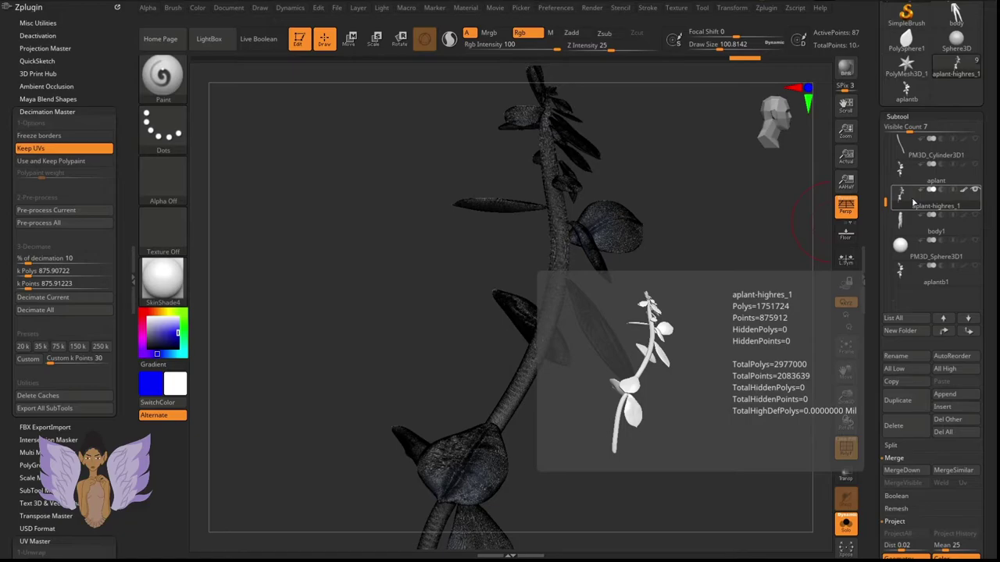
pyautogui.click(134, 261)
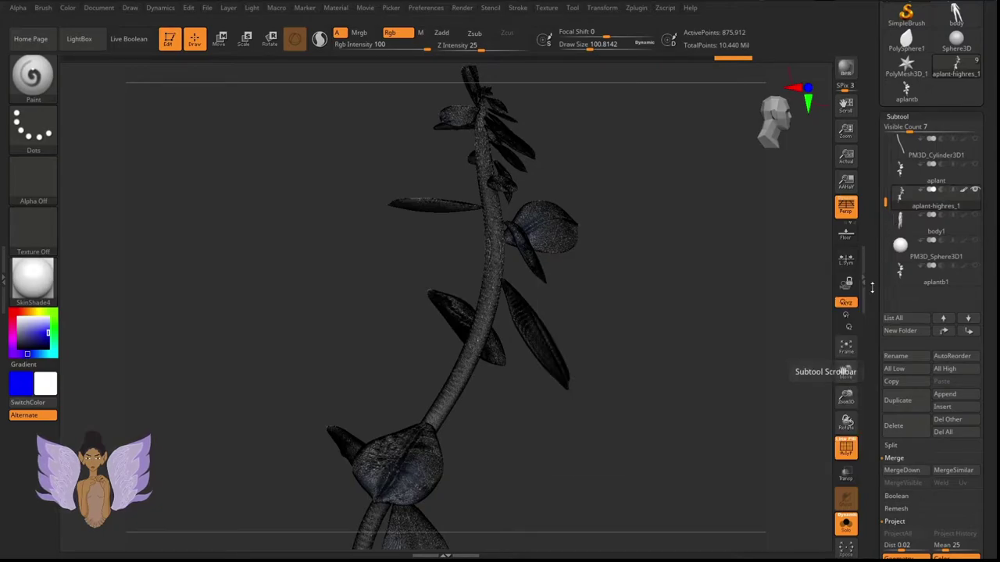
# Turn off the wireframe overlay to see the plant's plain surface
pyautogui.click(855, 456)
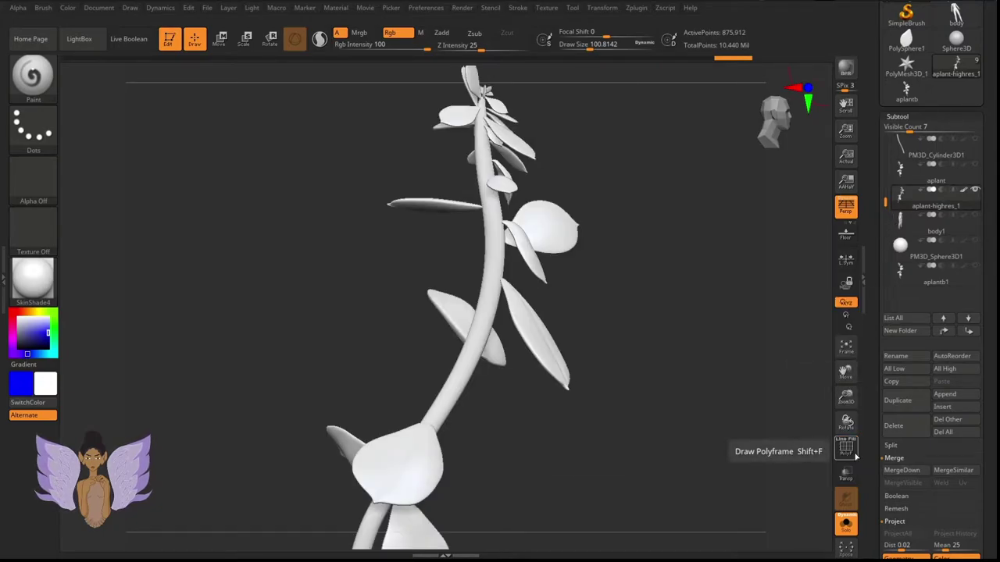
pyautogui.click(855, 455)
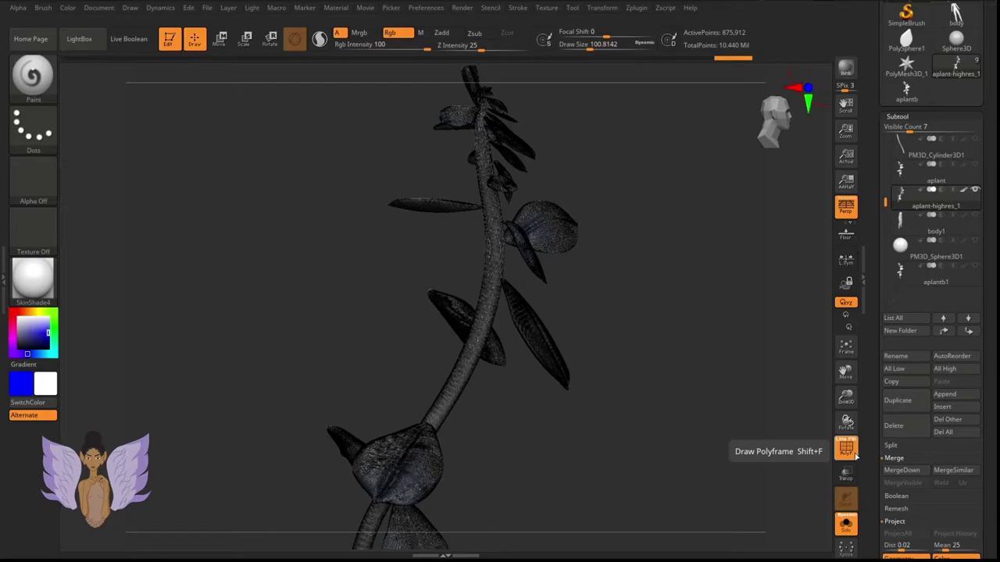
pyautogui.click(855, 455)
pyautogui.press('space')
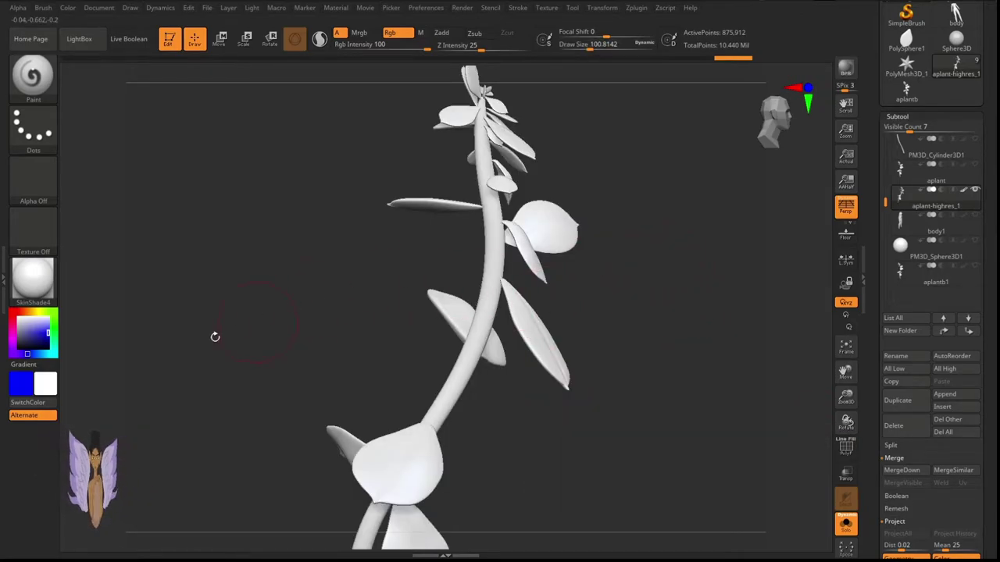
# Set bright green (R 10, G 255, B 0) as main colour with light mint green as secondary
pyautogui.click(53, 326)
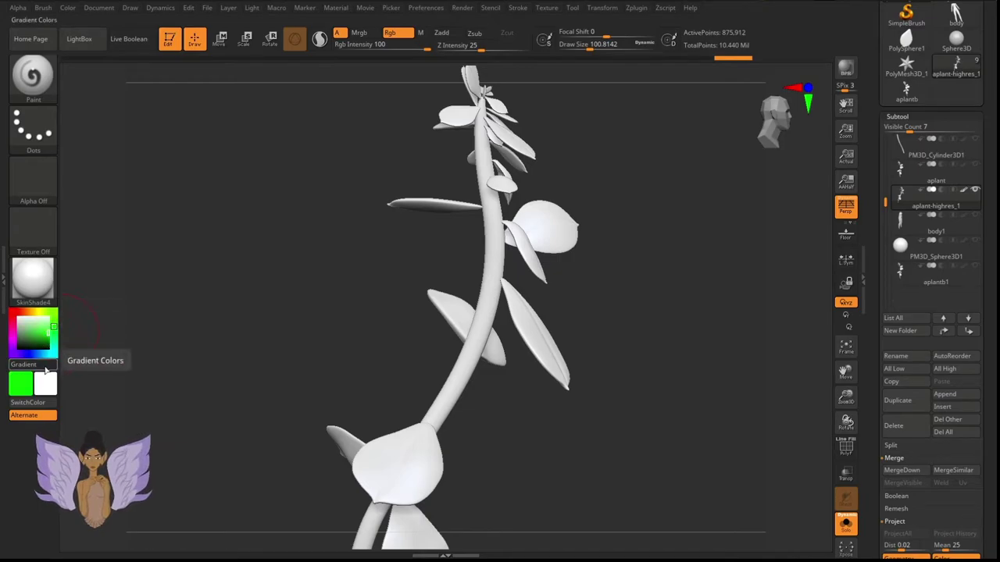
pyautogui.click(42, 400)
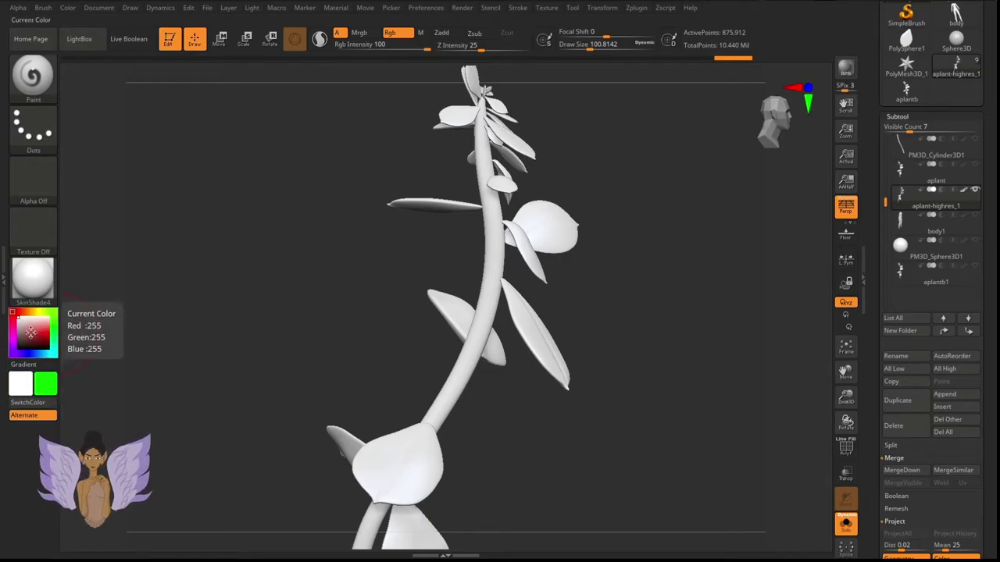
pyautogui.click(31, 332)
pyautogui.moveTo(30, 332); pyautogui.dragTo(29, 325)
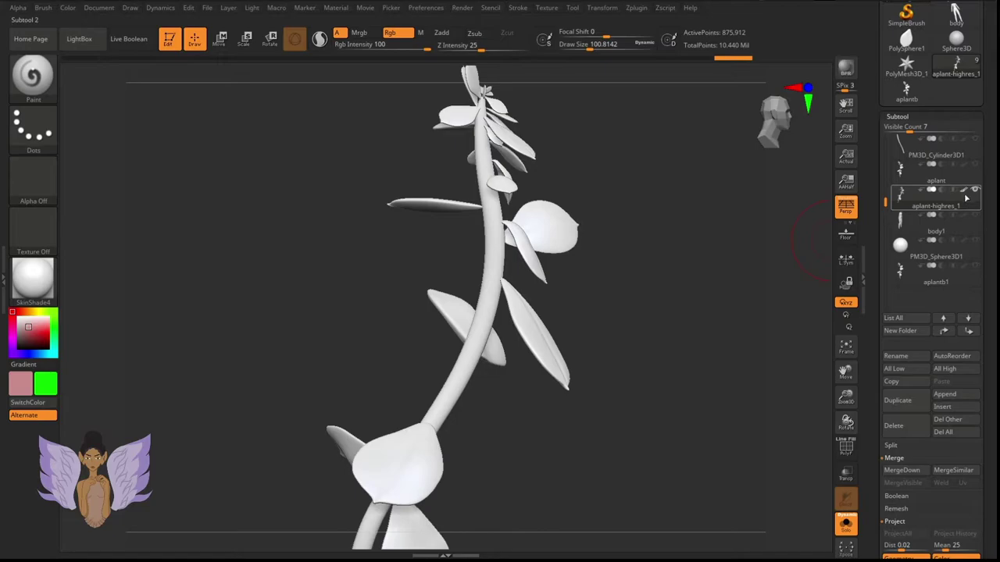
pyautogui.moveTo(966, 192)
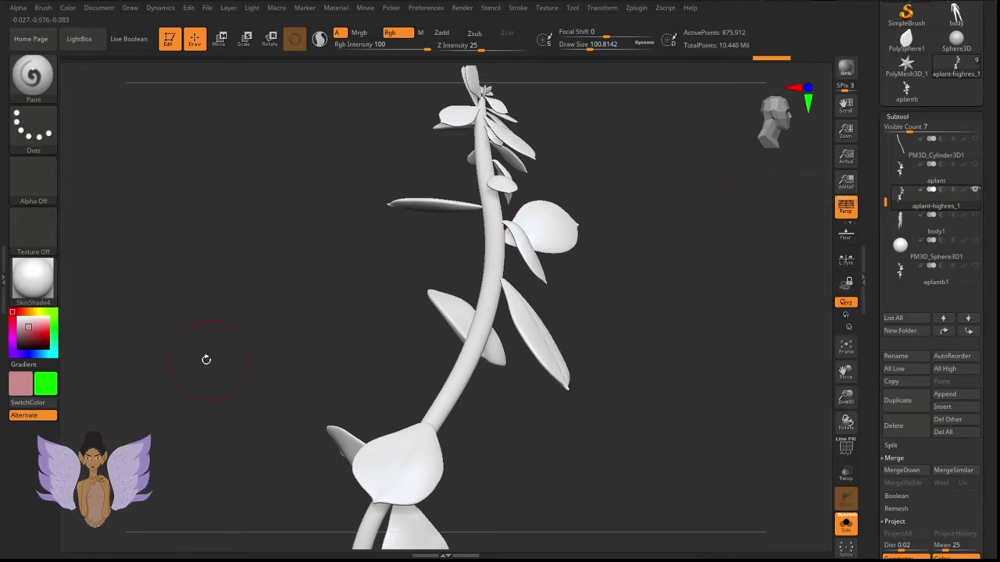
pyautogui.moveTo(55, 327); pyautogui.dragTo(54, 341)
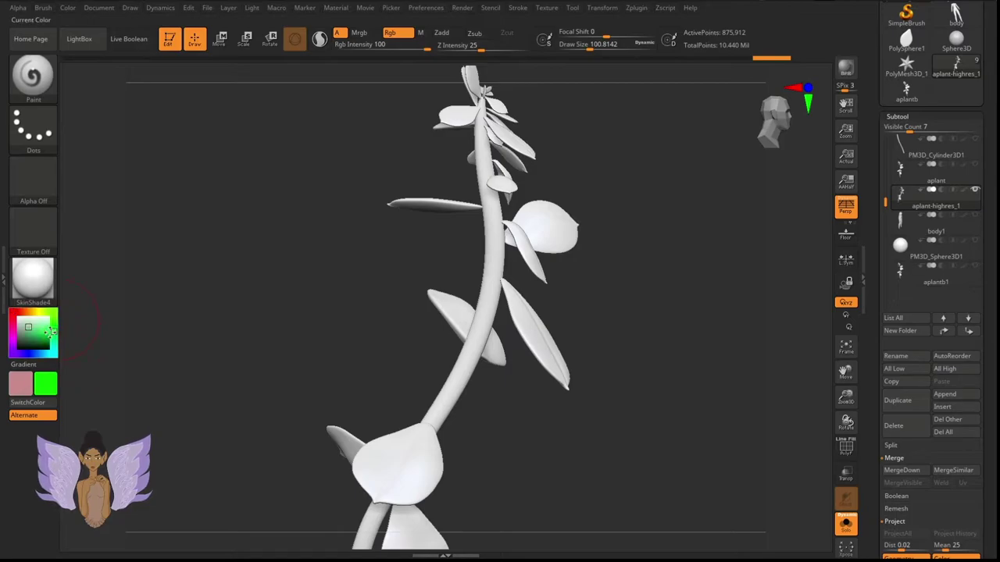
pyautogui.click(40, 329)
pyautogui.click(41, 325)
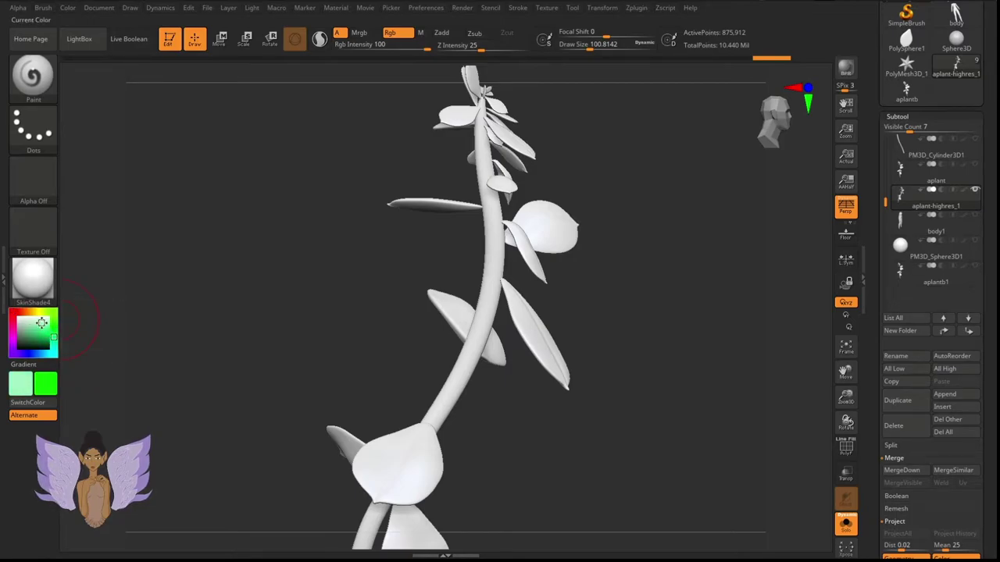
pyautogui.click(28, 402)
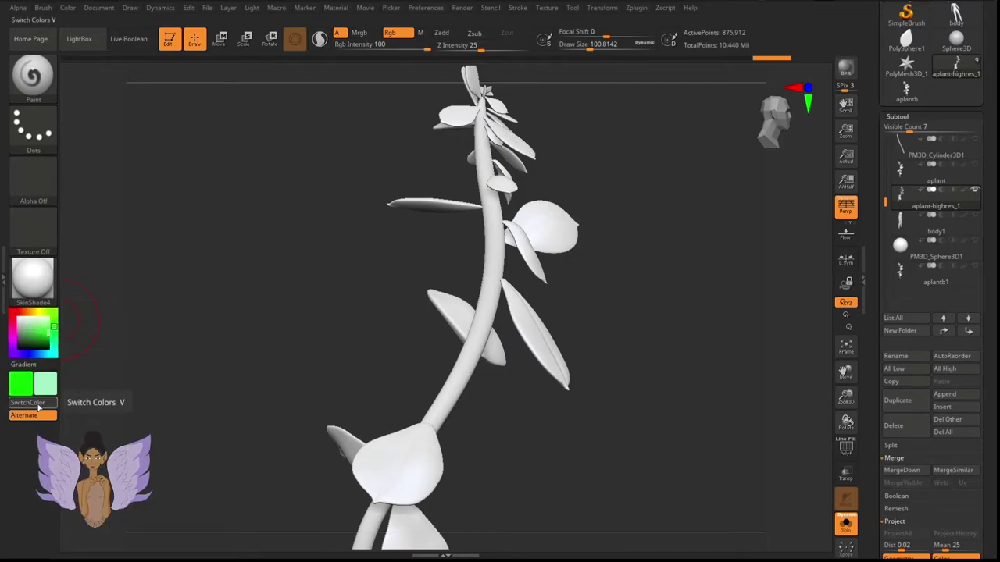
# Fill the whole plant with the green main colour using Color > FillObject
pyautogui.click(68, 7)
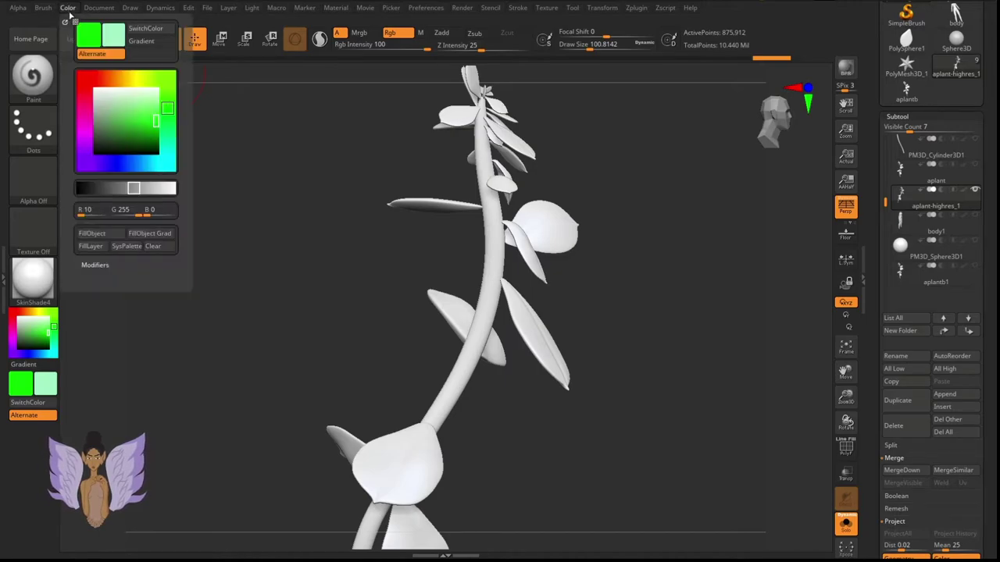
pyautogui.click(112, 235)
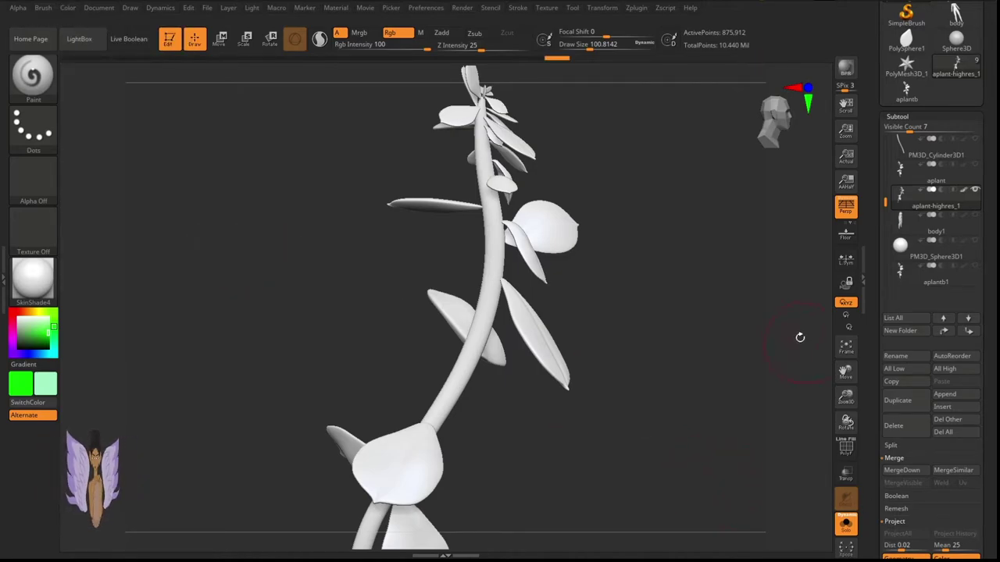
pyautogui.moveTo(714, 306); pyautogui.dragTo(828, 258)
pyautogui.click(971, 190)
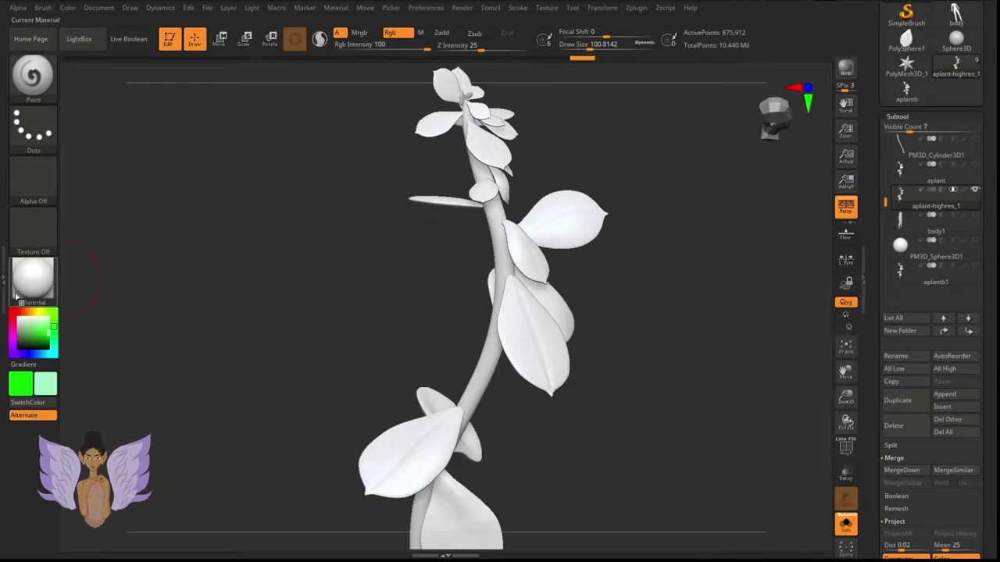
# Apply BasicMaterial to the plant
pyautogui.click(33, 278)
pyautogui.click(158, 436)
pyautogui.moveTo(271, 331); pyautogui.dragTo(286, 323)
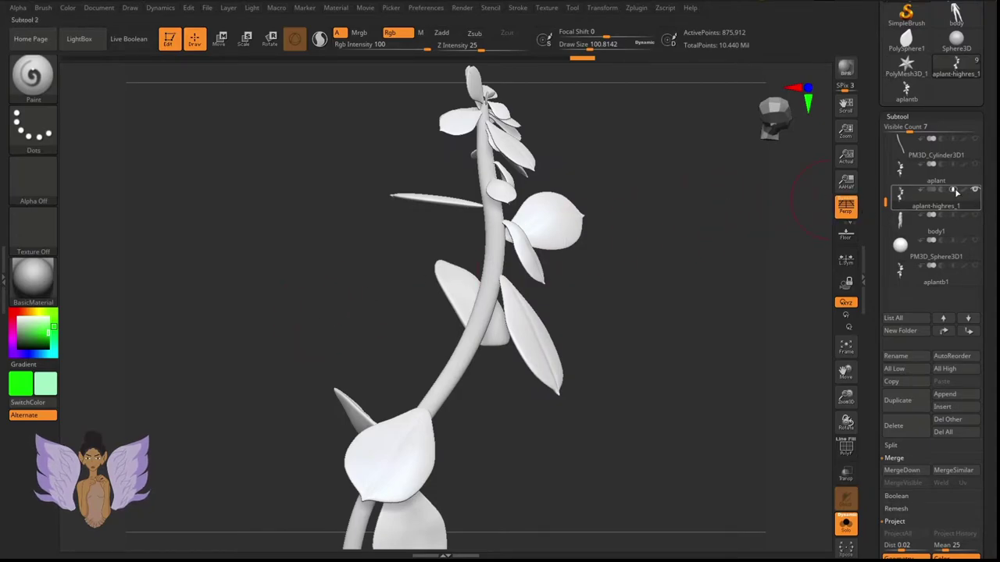
# Switch Texture On off in Tool > Texture Map so the mint green polypaint shows
pyautogui.click(891, 197)
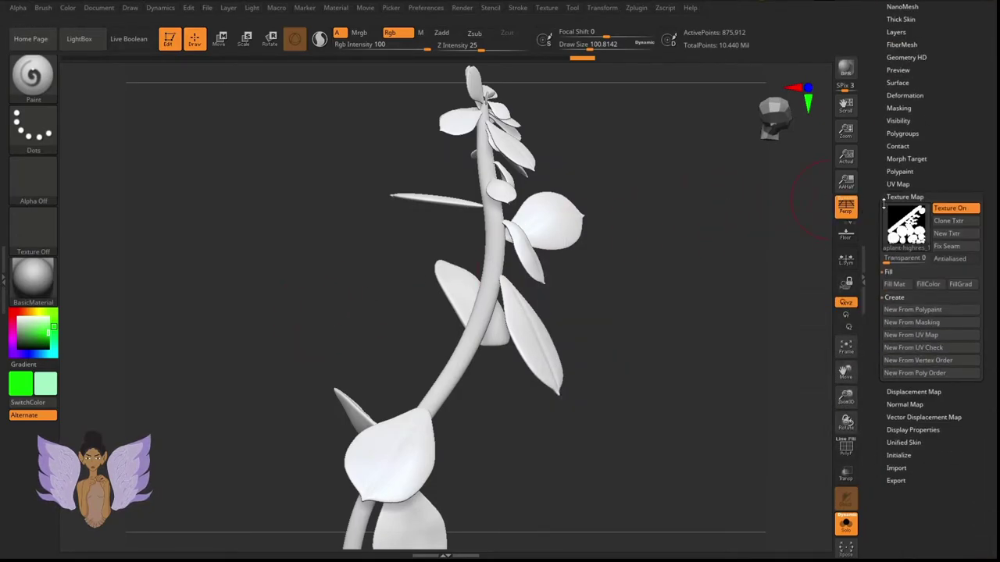
pyautogui.click(949, 161)
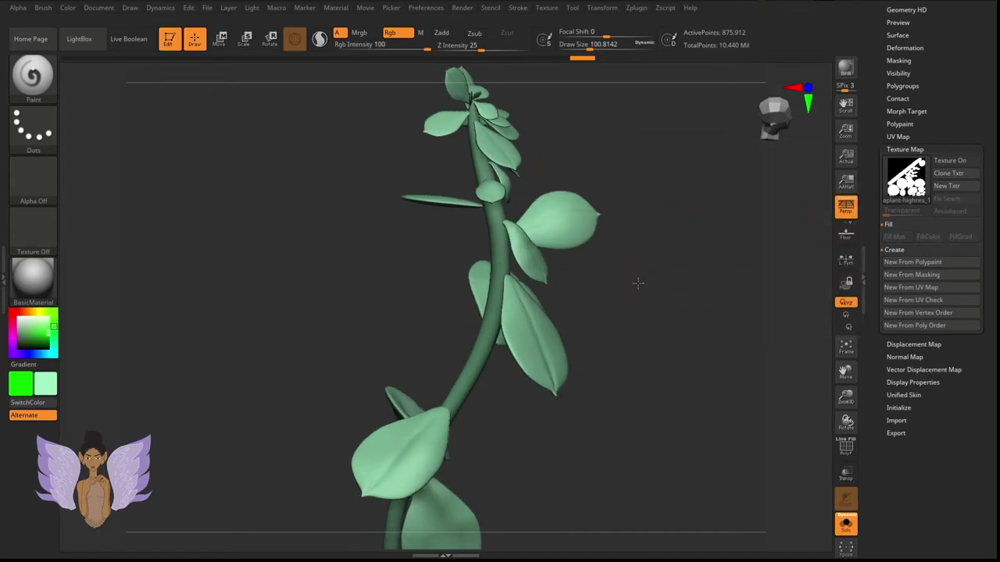
pyautogui.moveTo(638, 283); pyautogui.dragTo(643, 279)
pyautogui.hotkey('ctrl', 'shift')
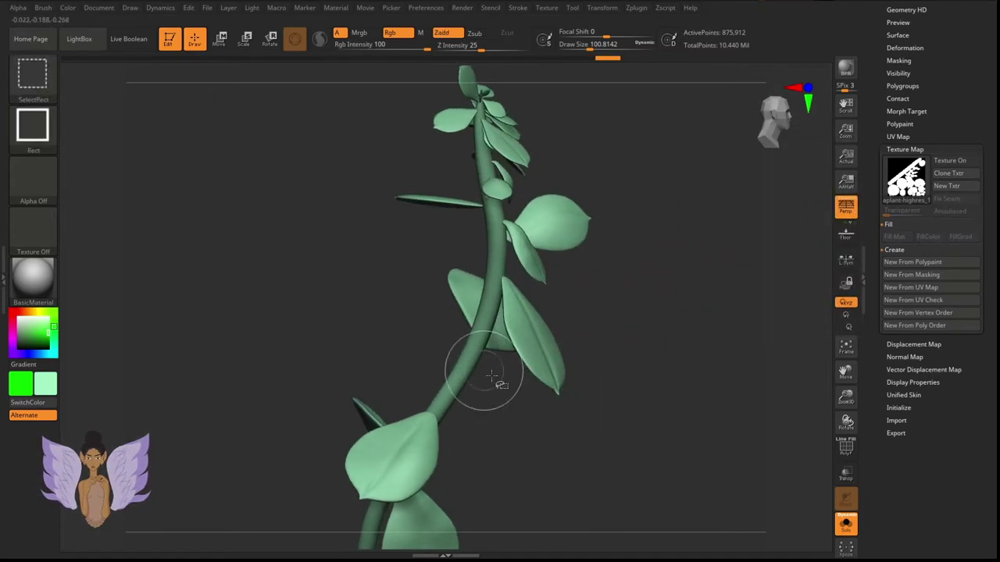
pyautogui.moveTo(480, 365); pyautogui.dragTo(475, 346, button='right')
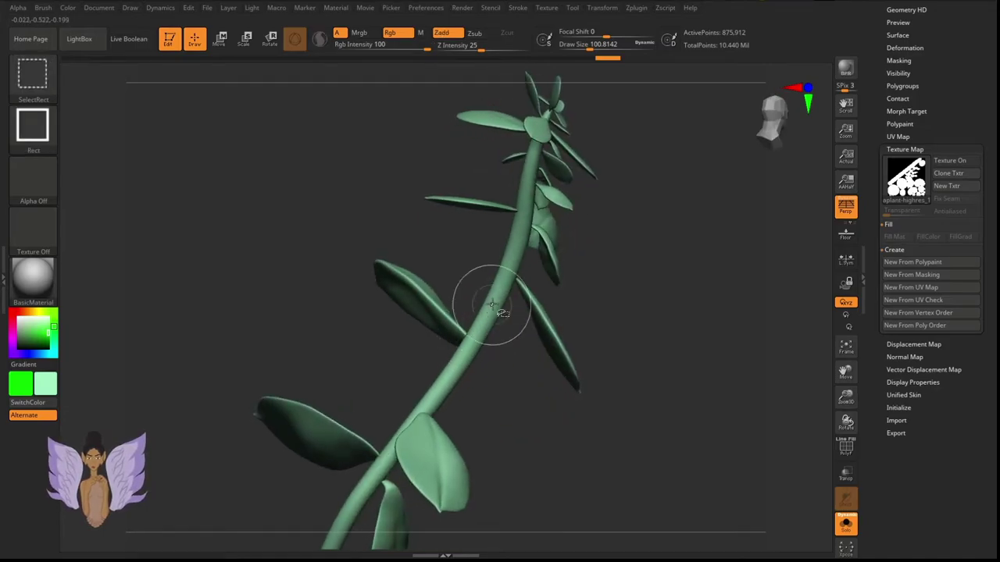
pyautogui.moveTo(571, 292)
pyautogui.mouseDown(button='right')
pyautogui.moveTo(530, 273)
pyautogui.moveTo(809, 394)
pyautogui.mouseUp(button='right')
pyautogui.moveTo(846, 394); pyautogui.dragTo(825, 412)
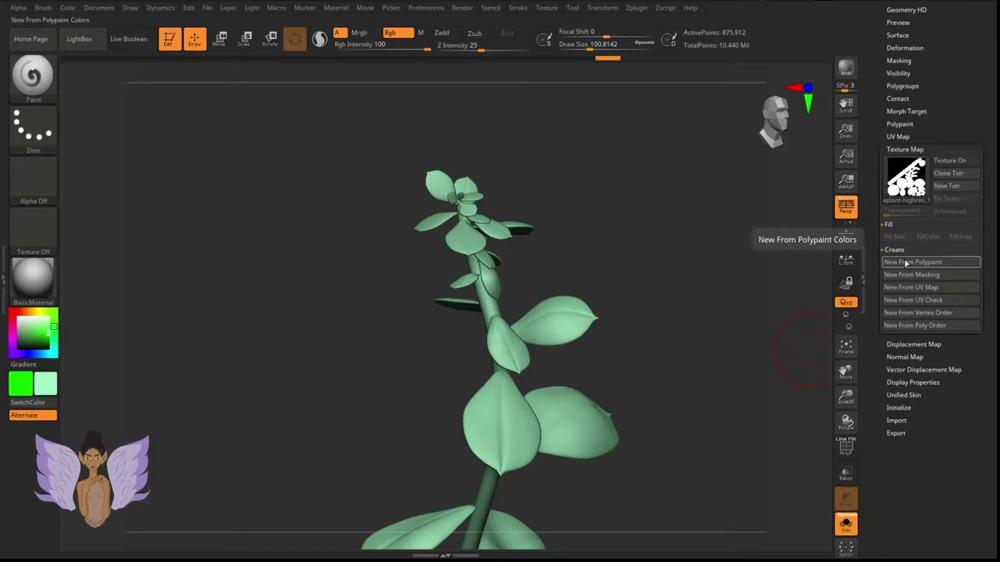
pyautogui.click(899, 86)
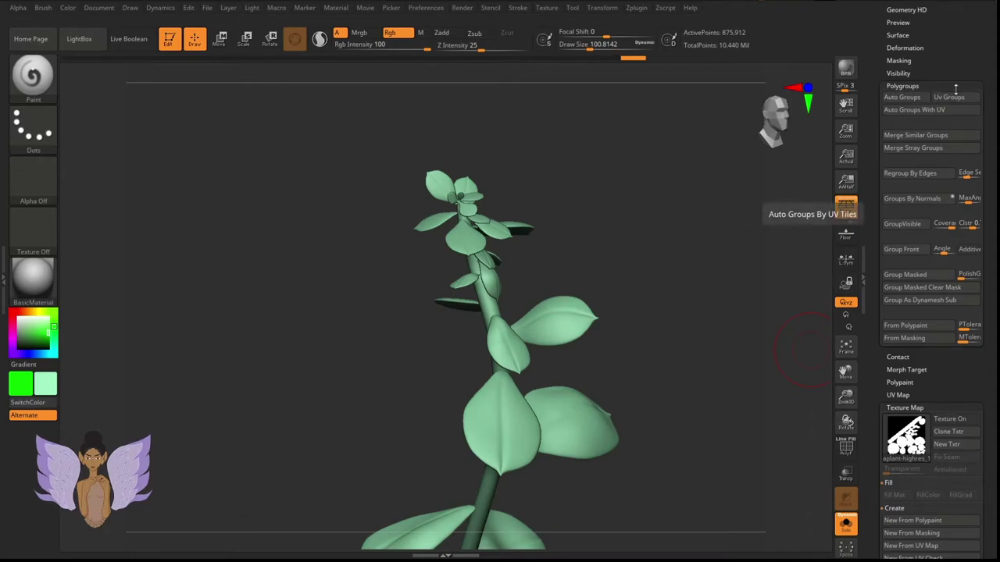
# Turn on PolyF and Ctrl+Shift-click the stem polygroup to isolate it, then invert visibility
pyautogui.click(846, 448)
pyautogui.moveTo(757, 419); pyautogui.dragTo(719, 398)
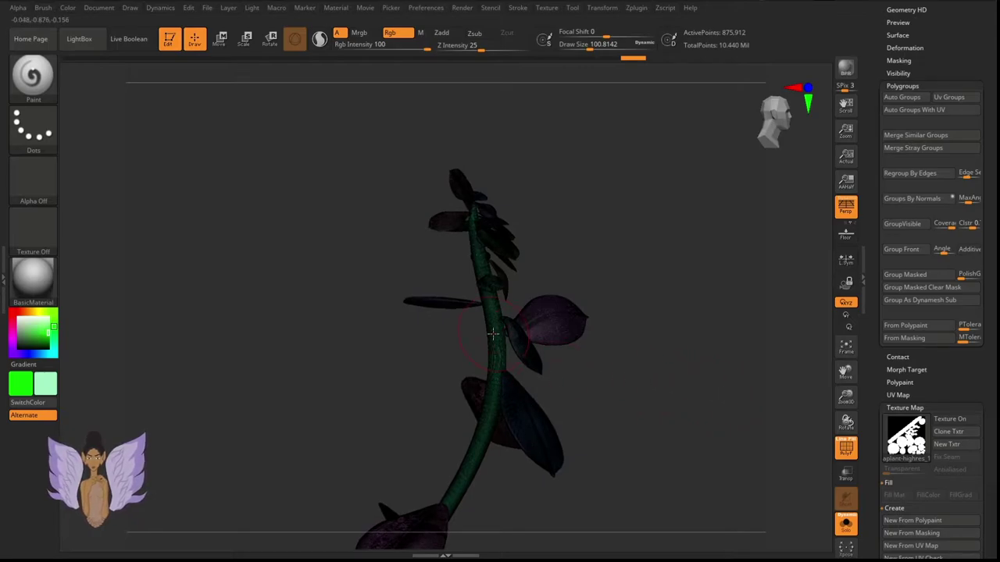
pyautogui.hotkey('ctrl', 'shift')
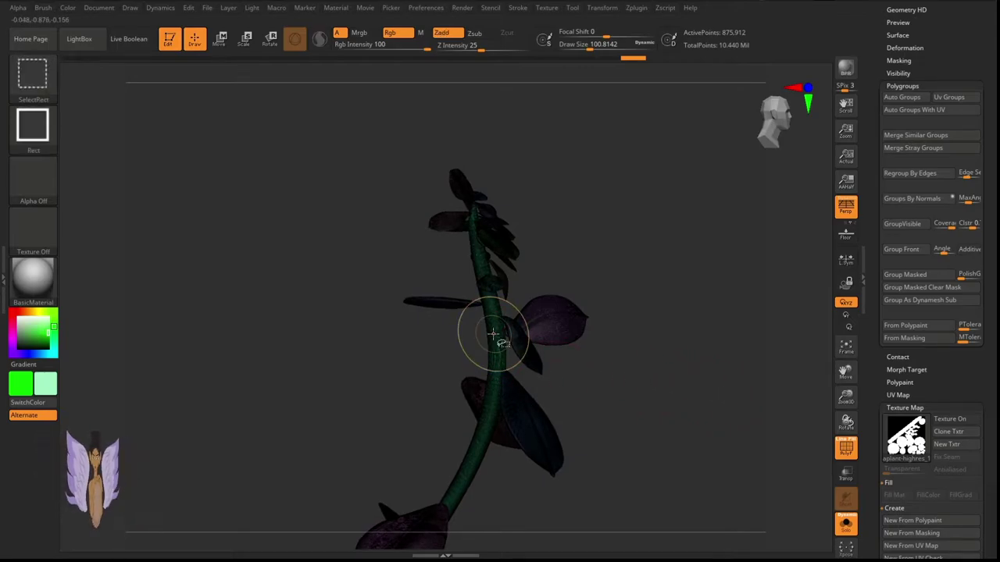
pyautogui.keyDown('ctrl'); pyautogui.keyDown('shift'); pyautogui.click(495, 318); pyautogui.keyUp('shift'); pyautogui.keyUp('ctrl')
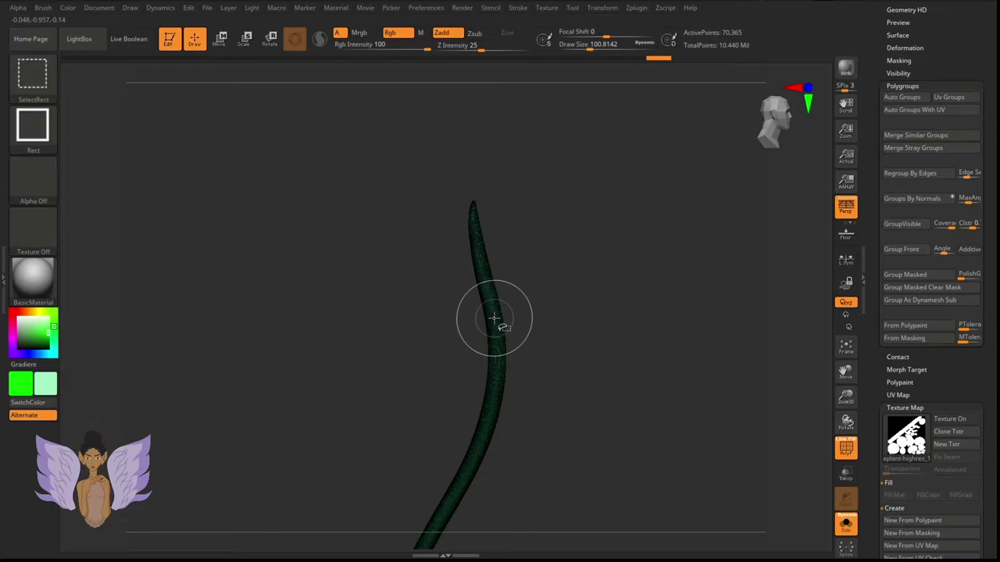
pyautogui.keyDown('ctrl'); pyautogui.keyDown('shift'); pyautogui.click(494, 317); pyautogui.keyUp('shift'); pyautogui.keyUp('ctrl')
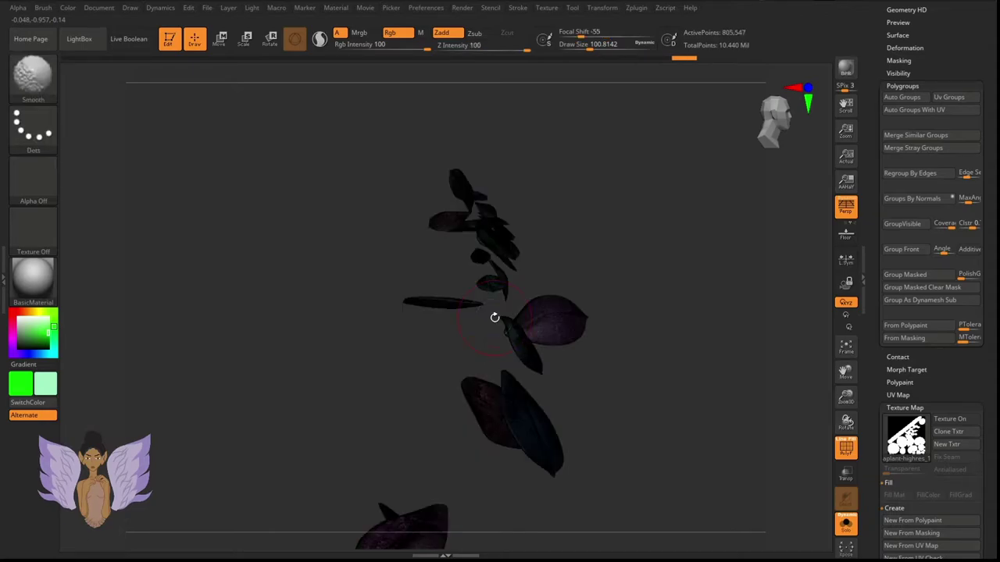
# Clear the mask on the leaves, unhide the plant and isolate the stem polygroup again
pyautogui.keyDown('ctrl'); pyautogui.click(645, 394); pyautogui.keyUp('ctrl')
pyautogui.keyDown('ctrl'); pyautogui.click(645, 395); pyautogui.keyUp('ctrl')
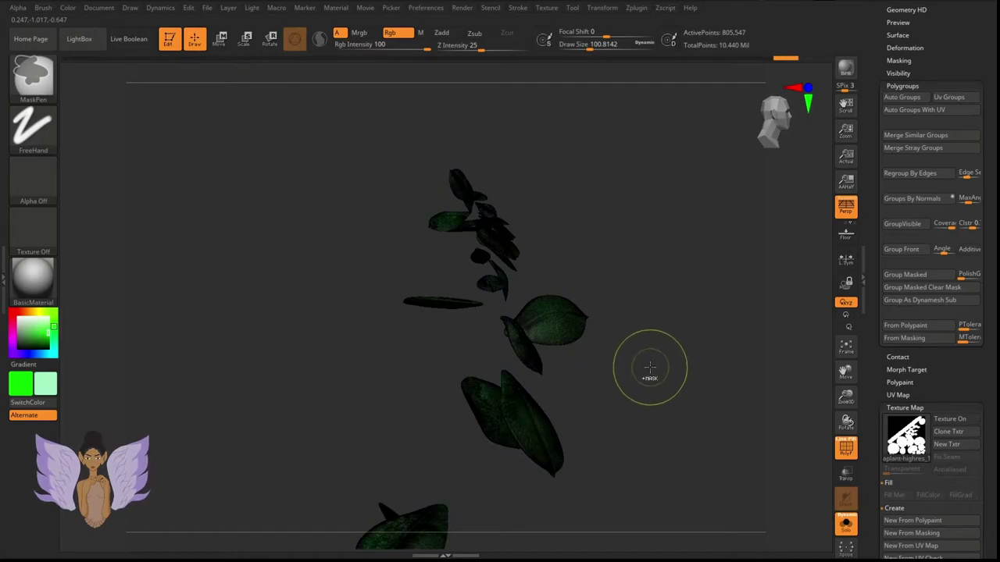
pyautogui.keyDown('ctrl'); pyautogui.click(649, 366); pyautogui.keyUp('ctrl')
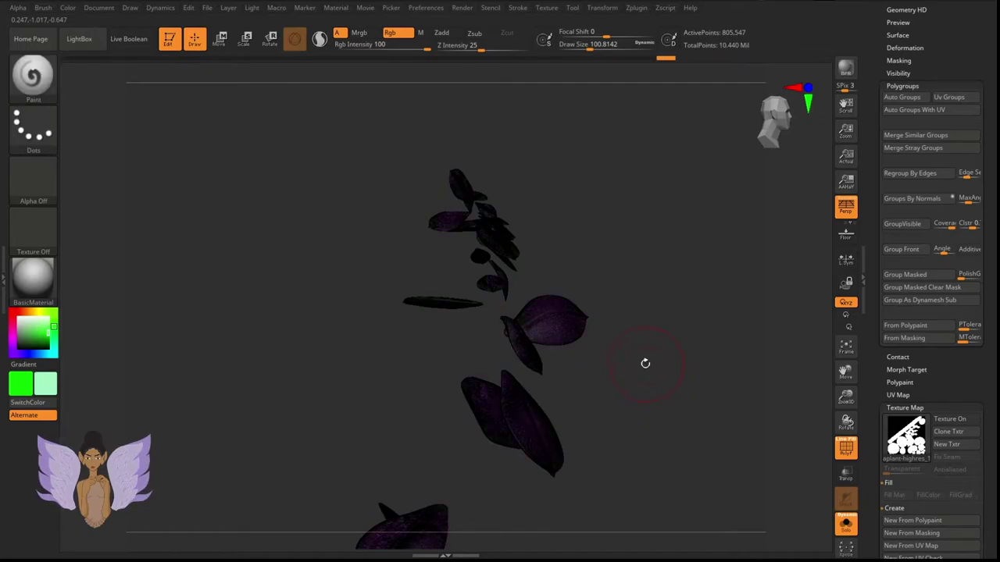
pyautogui.moveTo(646, 362)
pyautogui.mouseDown()
pyautogui.moveTo(632, 360)
pyautogui.moveTo(644, 355)
pyautogui.mouseUp()
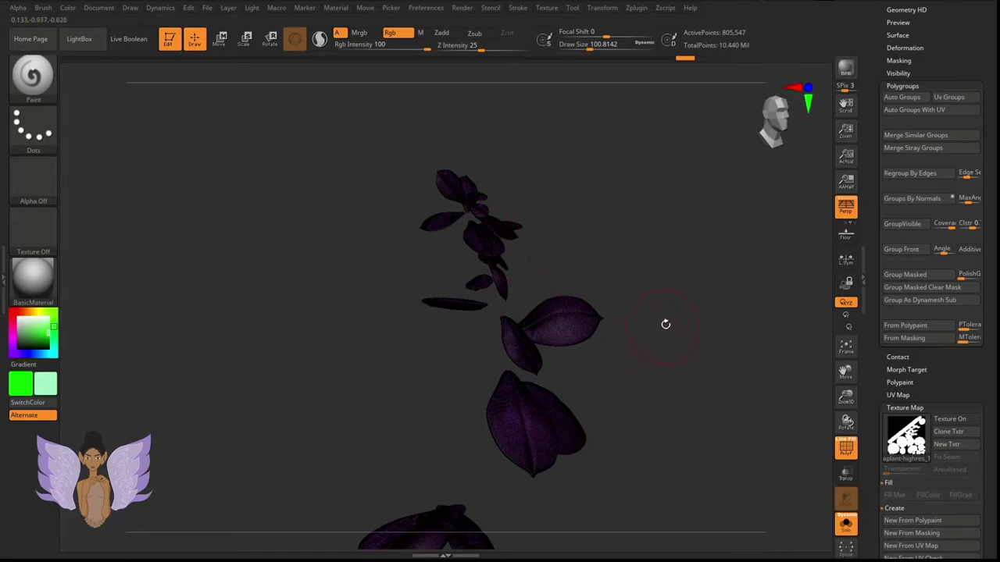
pyautogui.keyDown('ctrl'); pyautogui.keyDown('shift'); pyautogui.click(668, 330); pyautogui.keyUp('shift'); pyautogui.keyUp('ctrl')
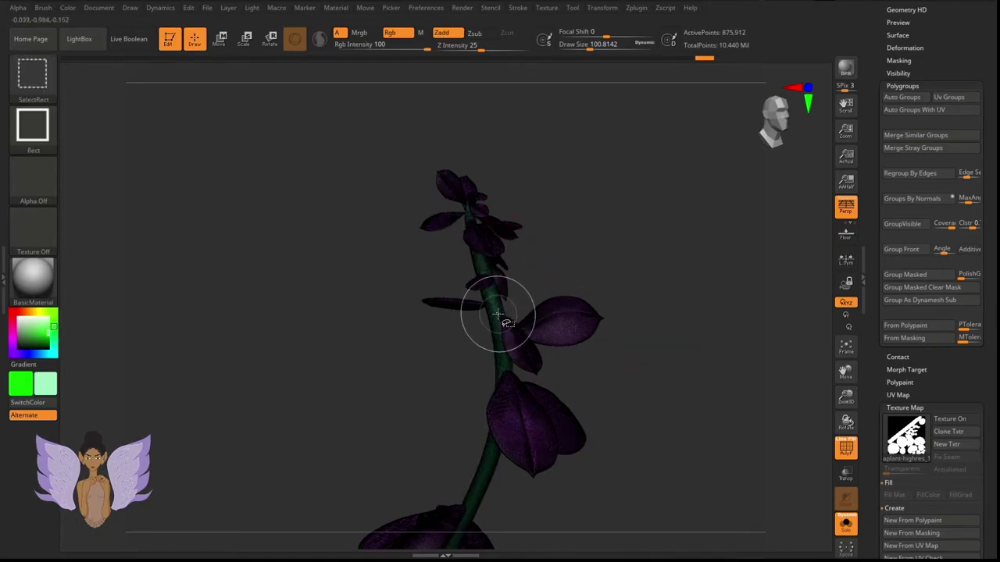
pyautogui.hotkey('ctrl', 'shift')
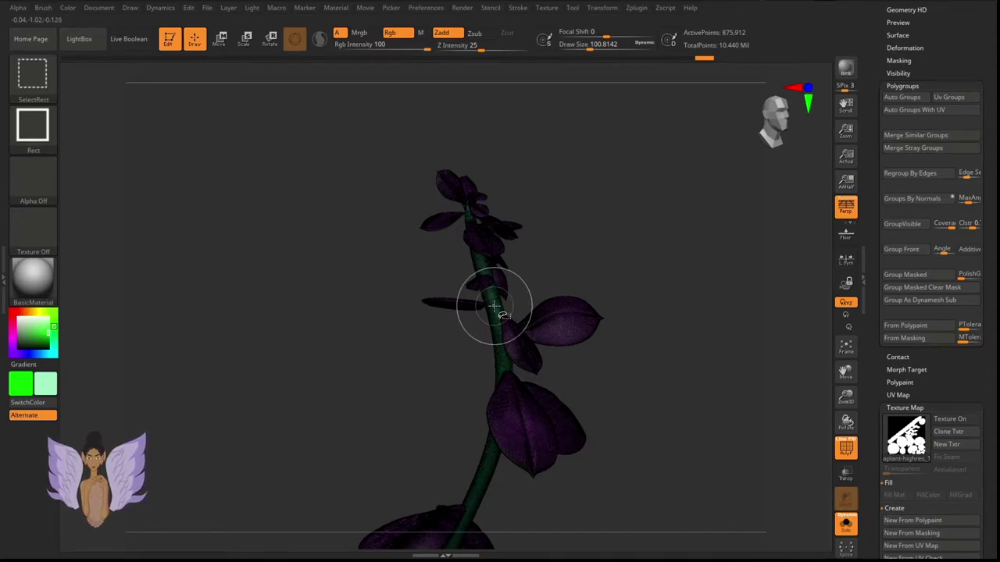
pyautogui.keyDown('ctrl'); pyautogui.keyDown('shift'); pyautogui.click(495, 307); pyautogui.keyUp('shift'); pyautogui.keyUp('ctrl')
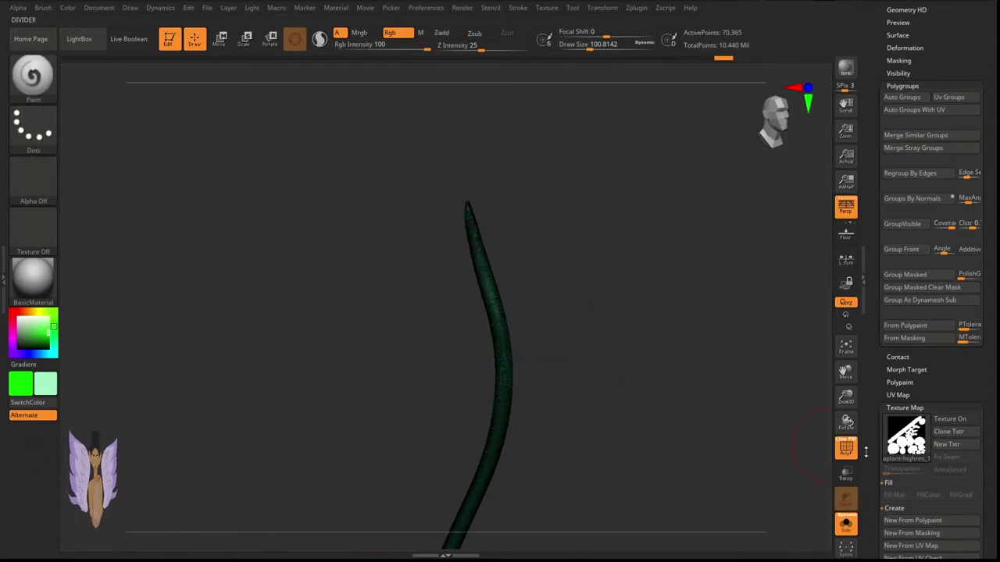
# Fill the isolated stem with purple polypaint via Color > FillObject
pyautogui.click(12, 345)
pyautogui.click(34, 327)
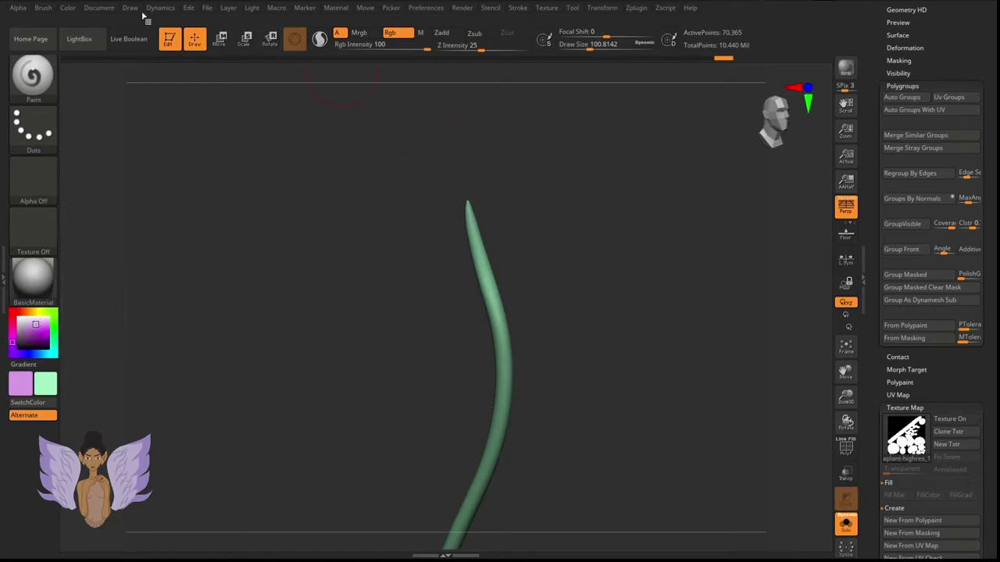
pyautogui.click(75, 8)
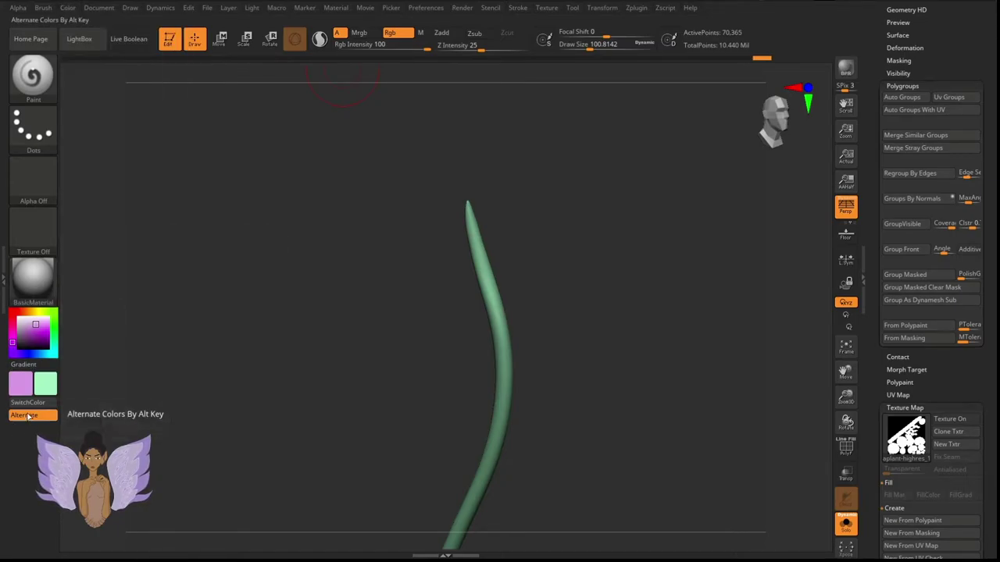
pyautogui.click(33, 383)
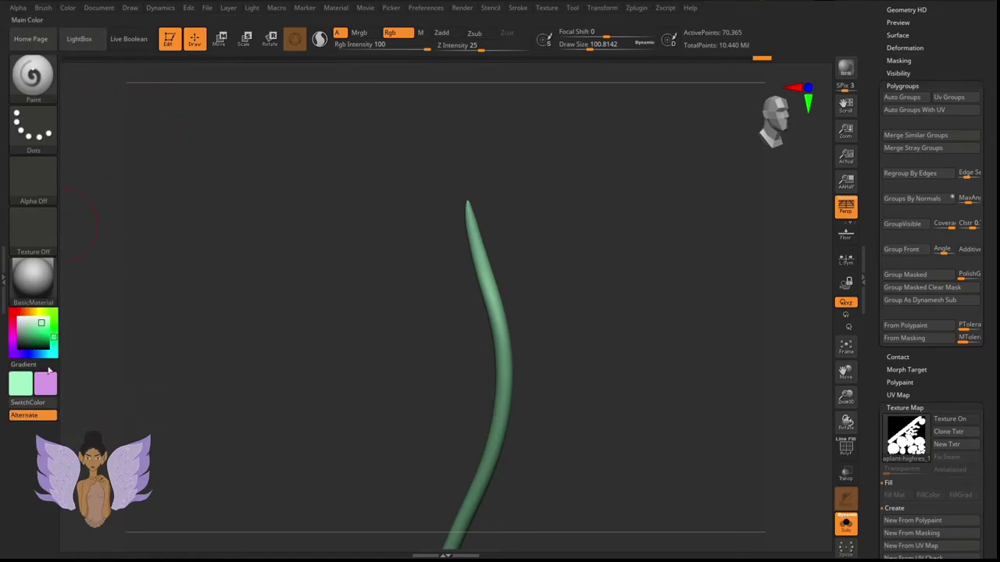
pyautogui.click(68, 8)
pyautogui.click(101, 234)
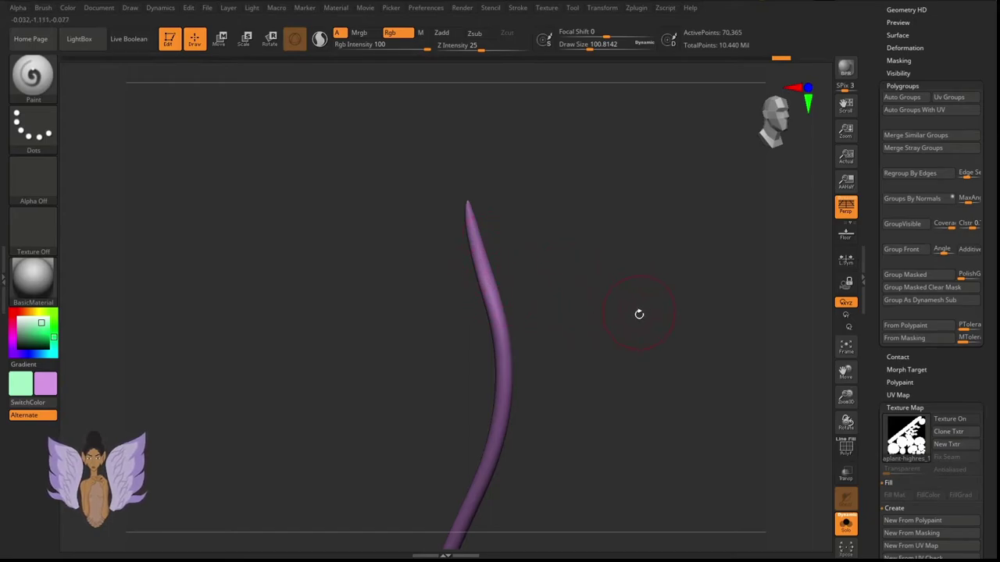
# Unhide the mint green leaves around the purple stem and reframe the view
pyautogui.keyDown('ctrl'); pyautogui.keyDown('shift'); pyautogui.click(687, 341); pyautogui.keyUp('shift'); pyautogui.keyUp('ctrl')
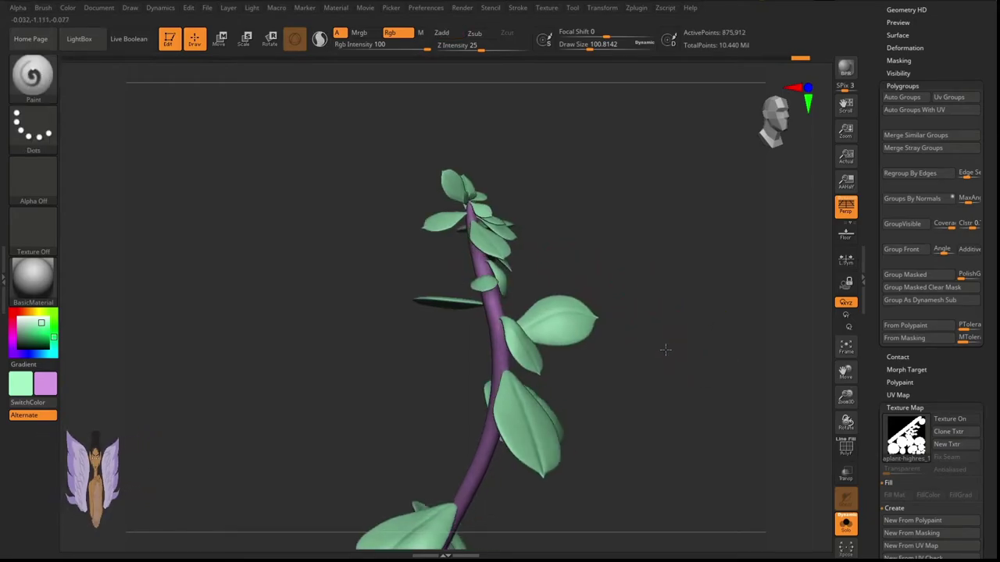
pyautogui.moveTo(655, 358); pyautogui.dragTo(690, 374)
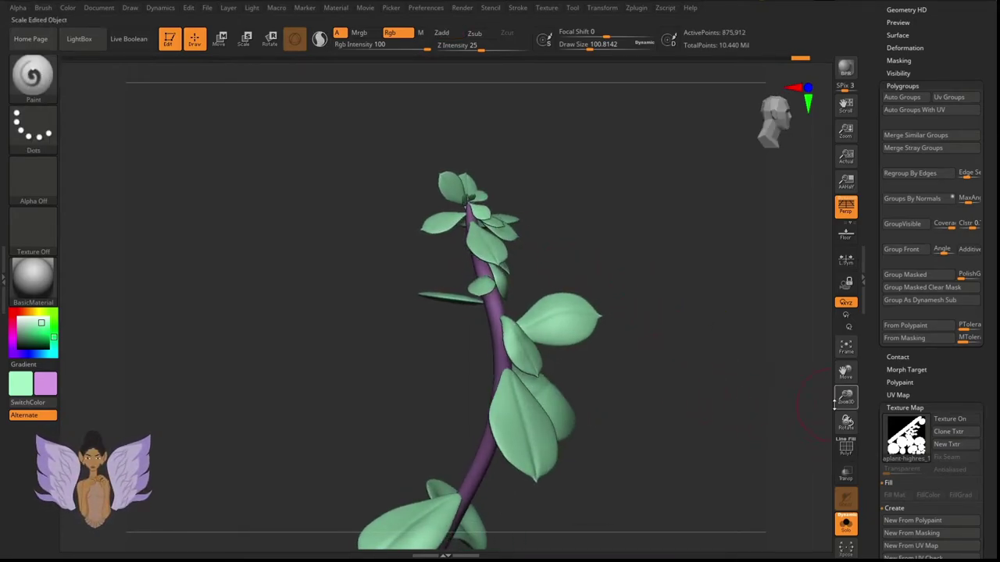
pyautogui.moveTo(836, 399); pyautogui.dragTo(855, 379)
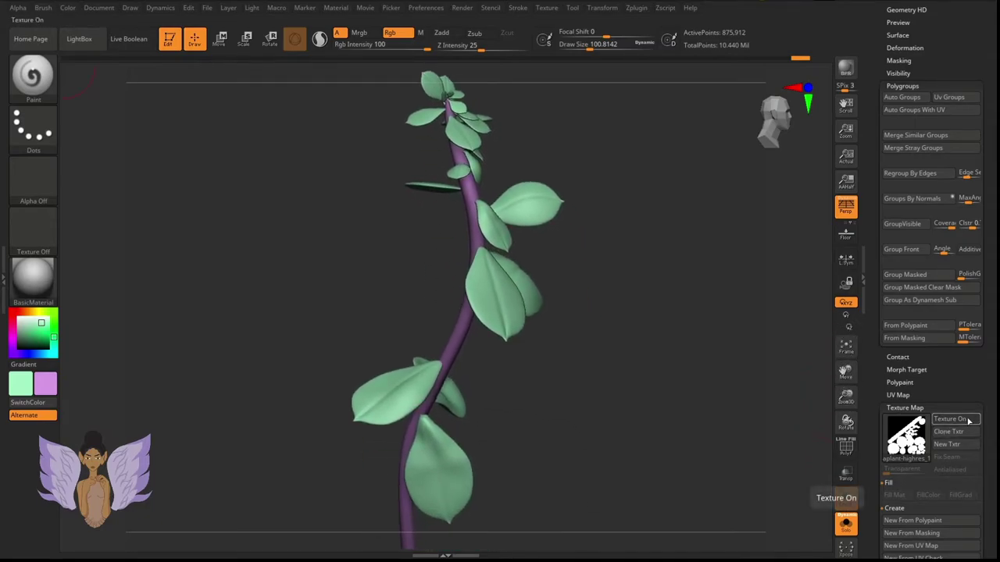
# Turn Texture On and create a 2048×2048 texture map New From Polypaint
pyautogui.click(968, 422)
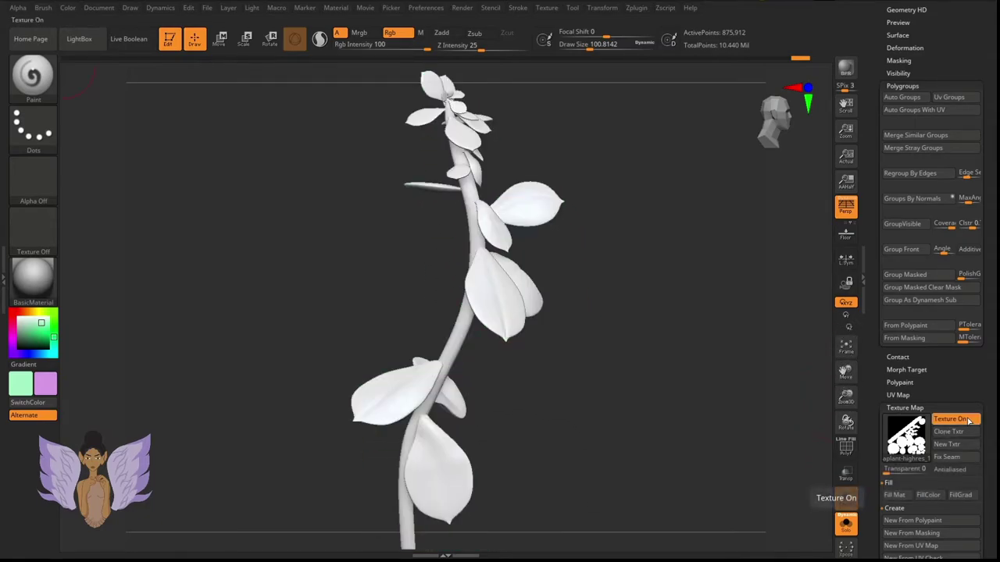
pyautogui.click(928, 522)
pyautogui.moveTo(907, 438)
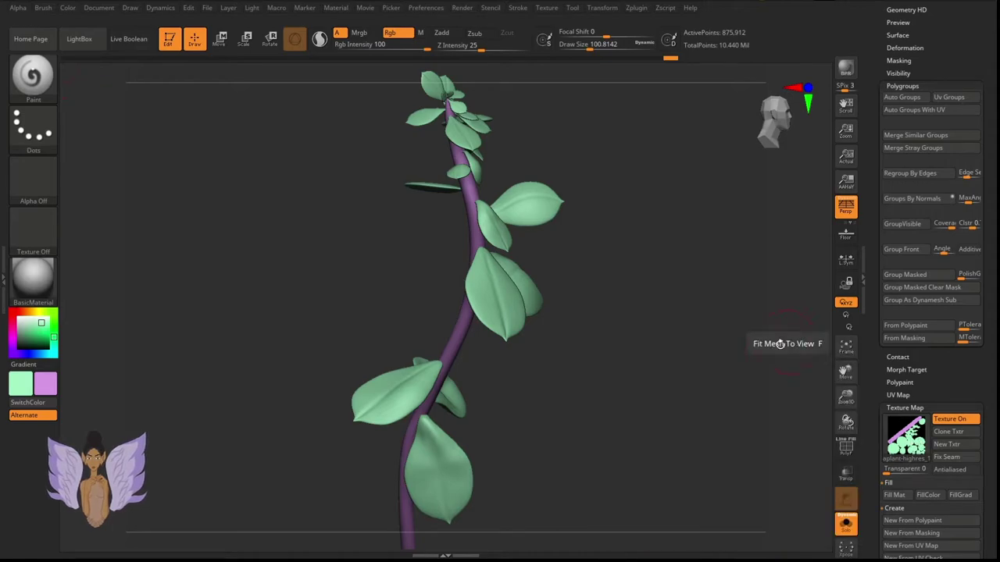
pyautogui.moveTo(846, 398); pyautogui.dragTo(847, 416)
pyautogui.moveTo(845, 368); pyautogui.dragTo(845, 372)
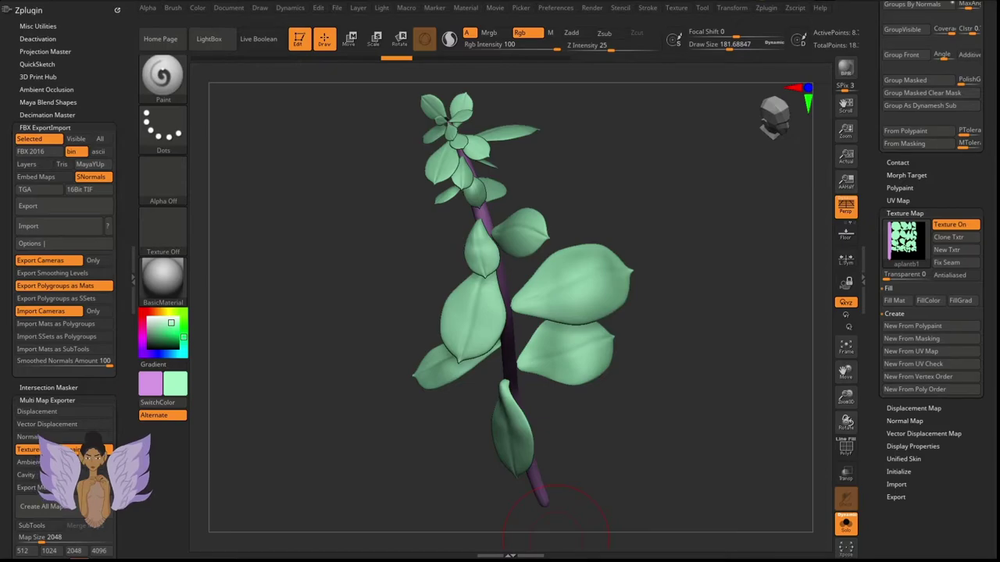
# Preview the plant's new texture map and dock the Zplugin palette in the side tray
pyautogui.click(903, 238)
pyautogui.moveTo(904, 238)
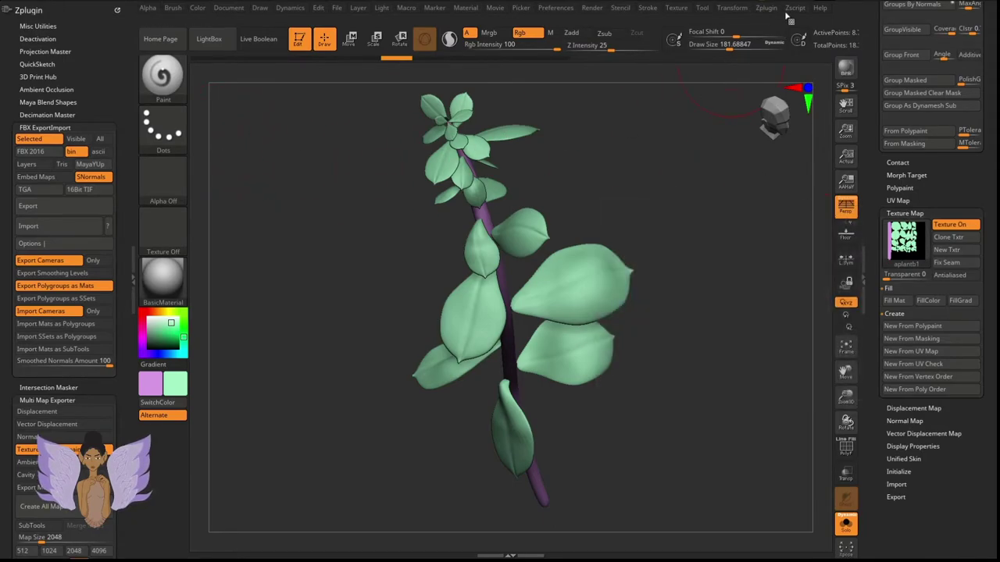
pyautogui.click(767, 8)
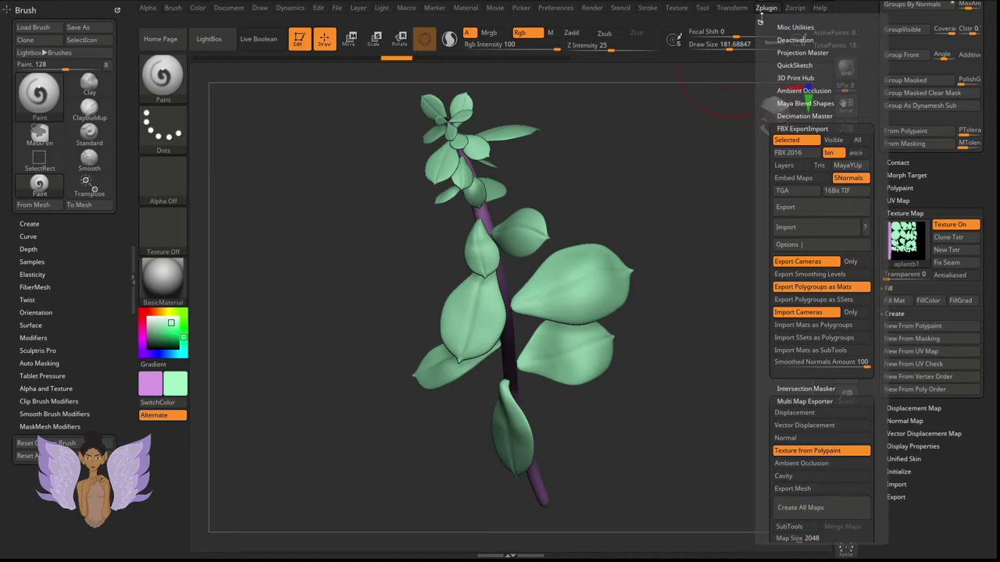
pyautogui.click(760, 21)
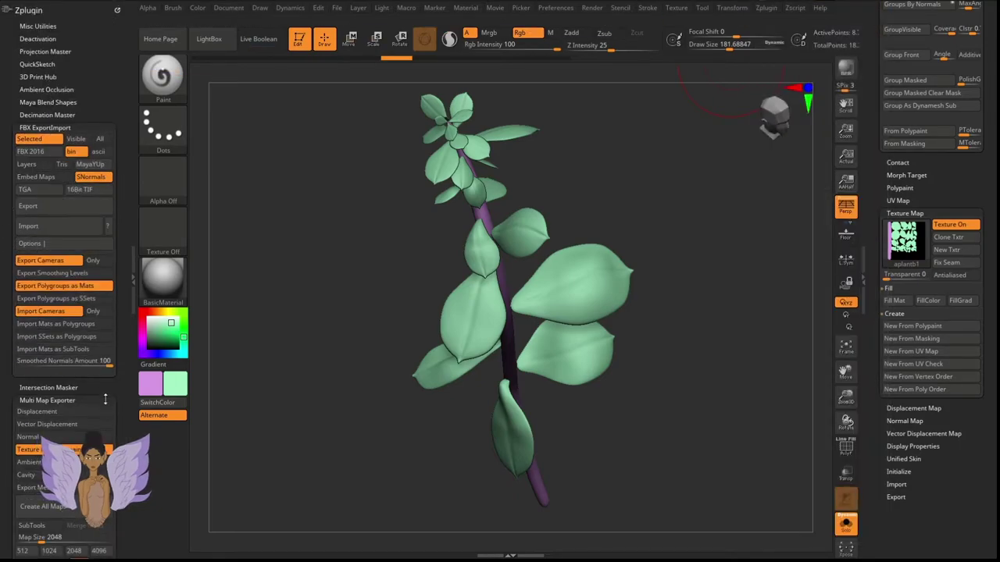
pyautogui.moveTo(114, 391); pyautogui.dragTo(114, 270)
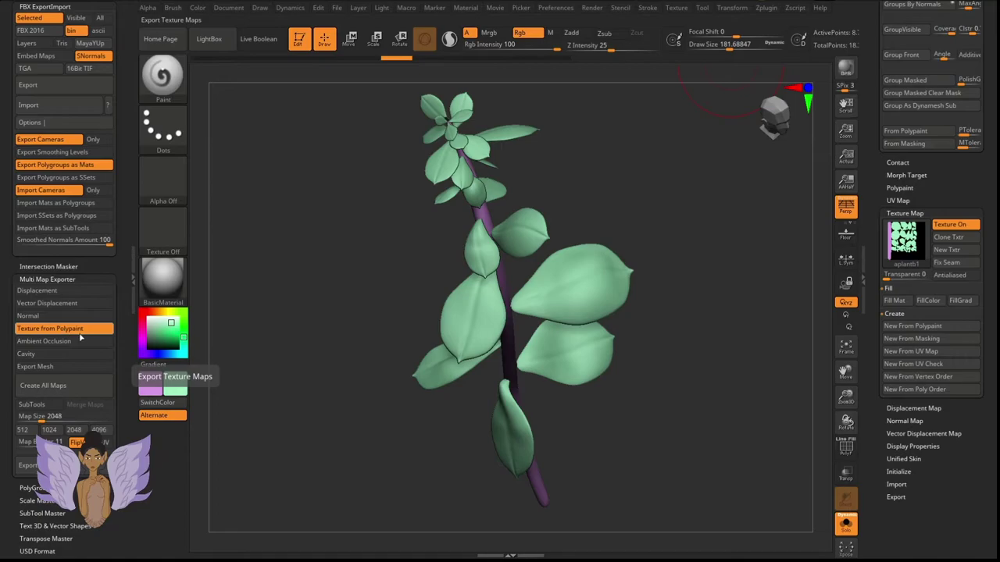
# In FBX ExportImport, keep Export Polygroups as Mats enabled
pyautogui.scroll(-5, 67, 328)
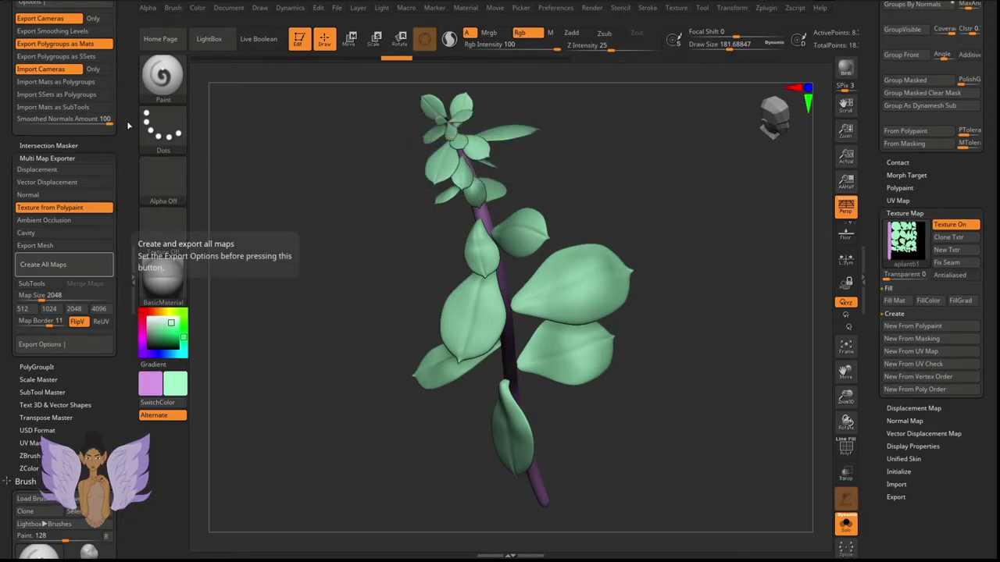
pyautogui.scroll(4, 126, 189)
pyautogui.scroll(3, 126, 189)
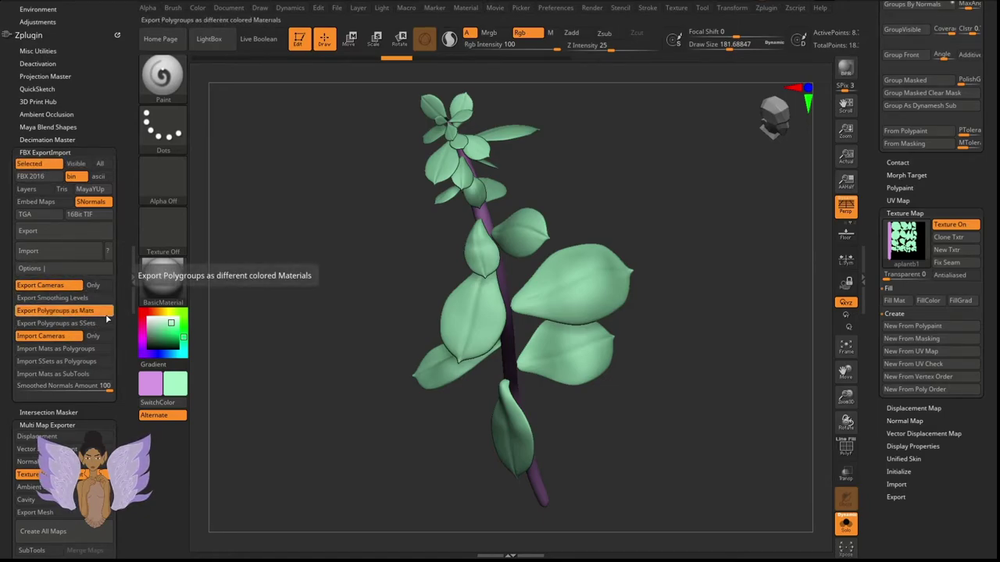
pyautogui.click(99, 314)
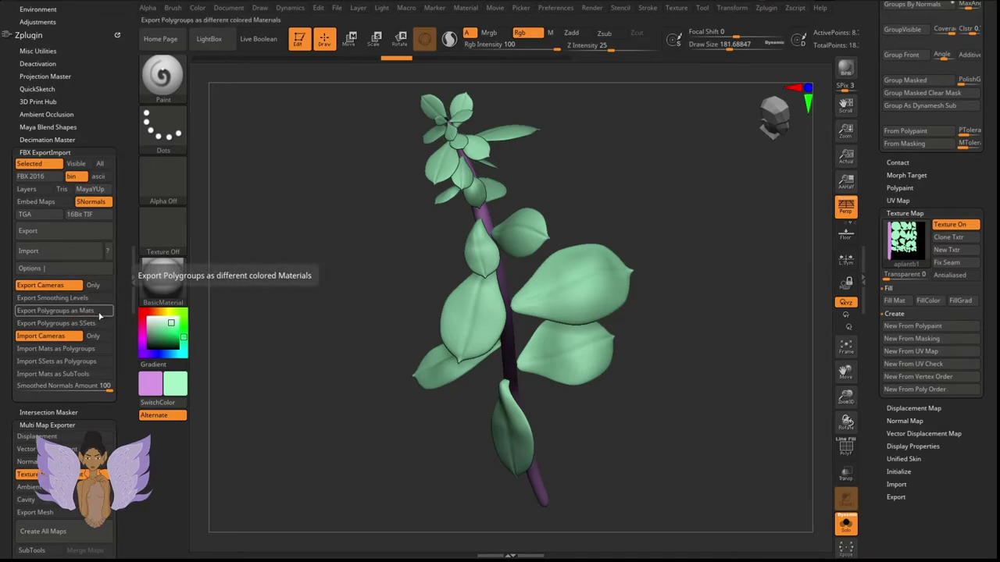
pyautogui.click(99, 314)
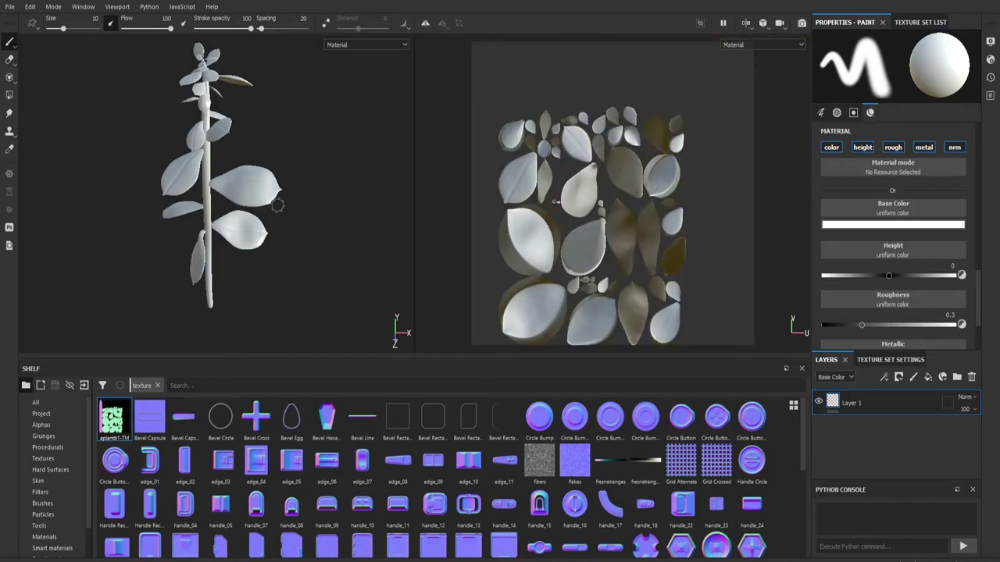
# Zoom, pan and orbit the viewport to frame the imported plant
pyautogui.scroll(3, 320, 161)
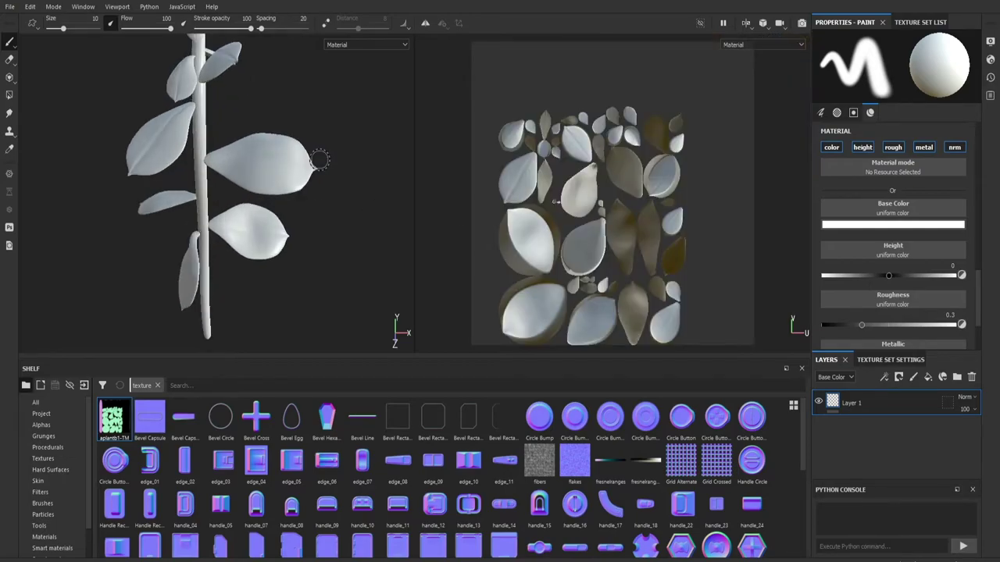
pyautogui.scroll(-5, 319, 160)
pyautogui.scroll(3, 319, 158)
pyautogui.scroll(3, 318, 159)
pyautogui.scroll(-5, 319, 159)
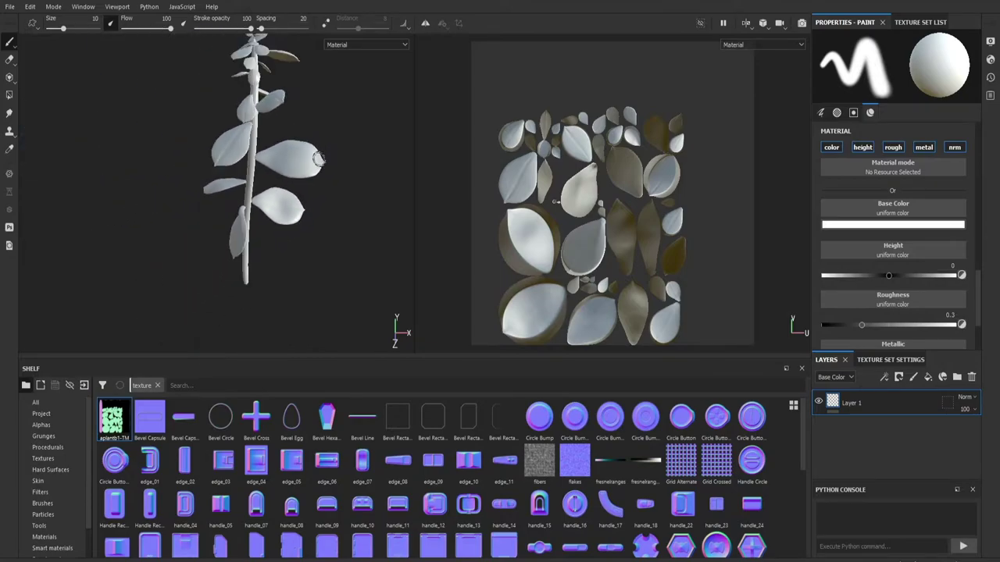
pyautogui.scroll(2, 319, 160)
pyautogui.scroll(-2, 318, 160)
pyautogui.scroll(4, 318, 159)
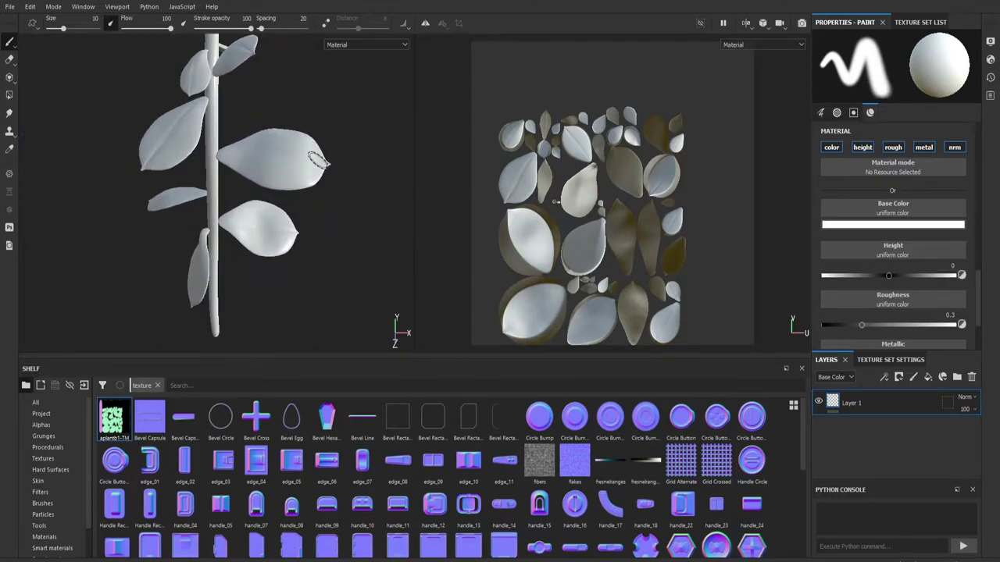
pyautogui.scroll(-3, 318, 160)
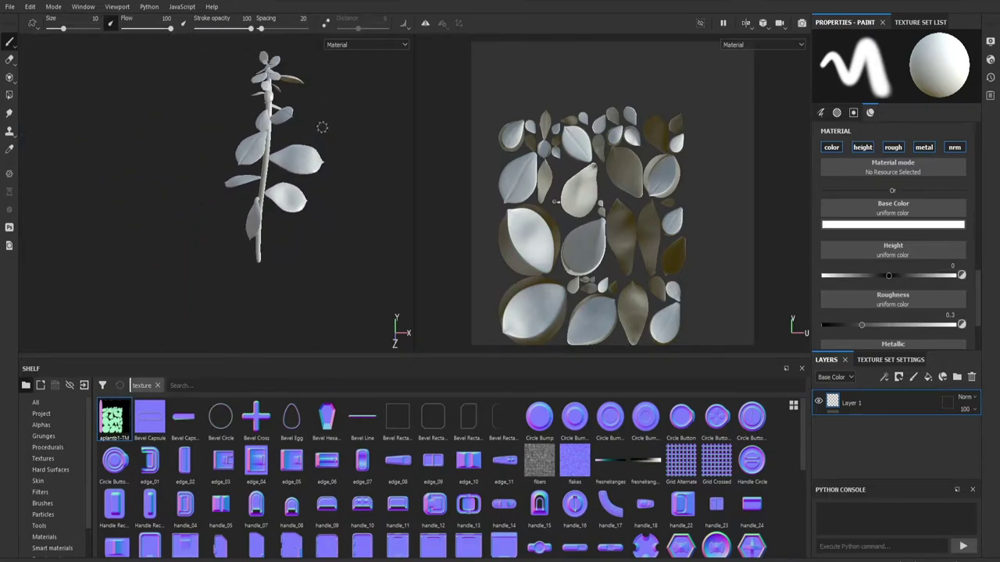
pyautogui.moveTo(320, 128); pyautogui.dragTo(286, 149, button='middle')
pyautogui.moveTo(280, 153)
pyautogui.keyDown('alt'); pyautogui.mouseDown()
pyautogui.moveTo(323, 161)
pyautogui.moveTo(283, 154)
pyautogui.moveTo(284, 140)
pyautogui.moveTo(370, 136)
pyautogui.moveTo(346, 134)
pyautogui.moveTo(459, 138)
pyautogui.moveTo(247, 140)
pyautogui.mouseUp(); pyautogui.keyUp('alt')
pyautogui.keyDown('alt'); pyautogui.moveTo(246, 140); pyautogui.dragTo(387, 175, button='right'); pyautogui.keyUp('alt')
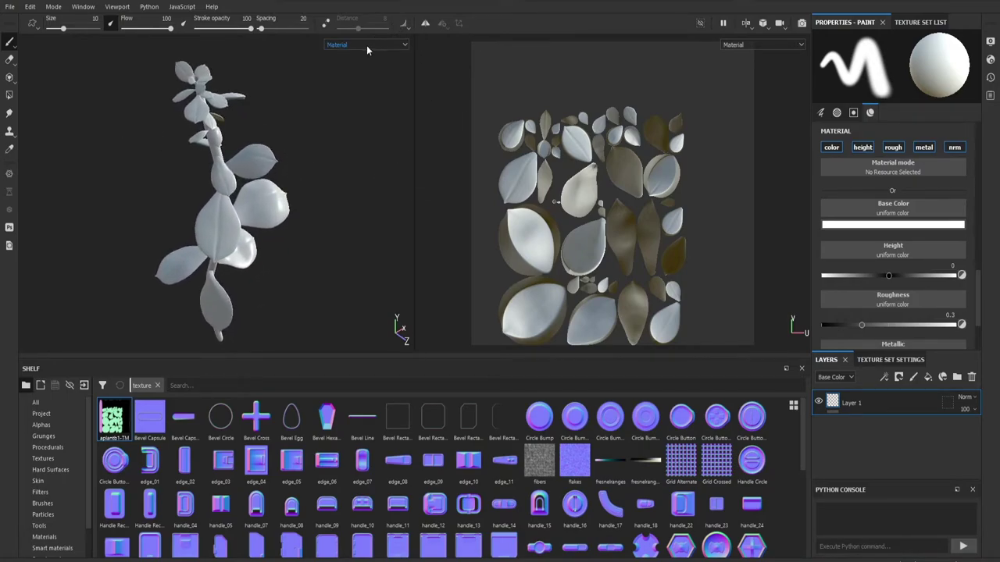
# Cycle the viewport channel display through Base Color, Metallic and ID
pyautogui.press('c')
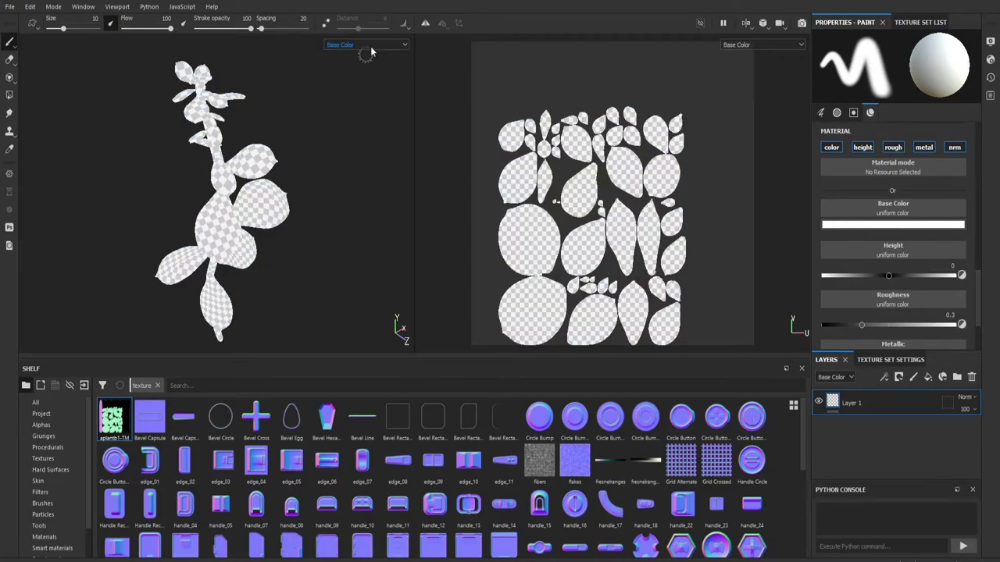
pyautogui.press('c')
pyautogui.press('c')
pyautogui.press('c')
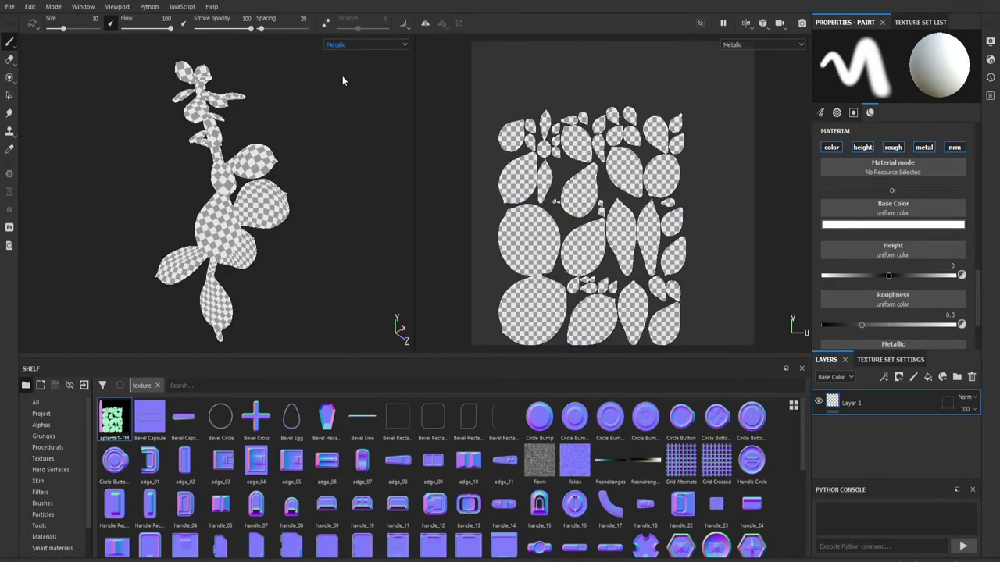
pyautogui.press('c')
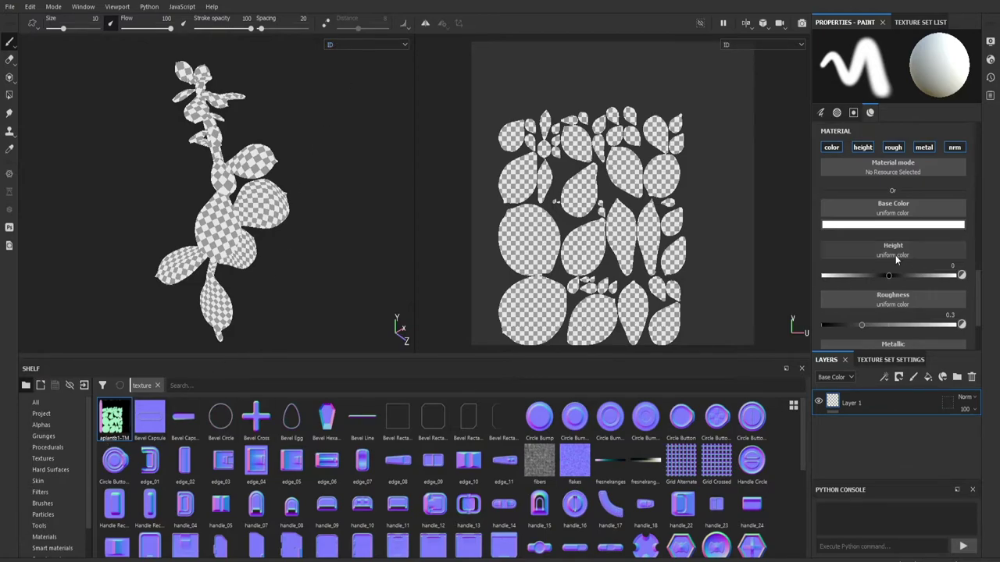
# Rename the aplantb10 leaves texture set to 'main'
pyautogui.click(916, 22)
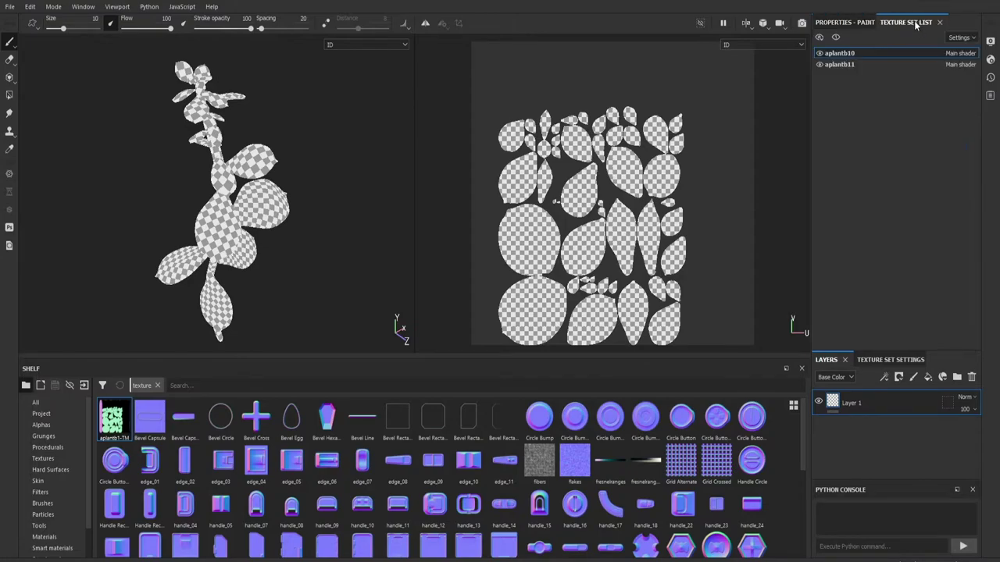
pyautogui.doubleClick(835, 54)
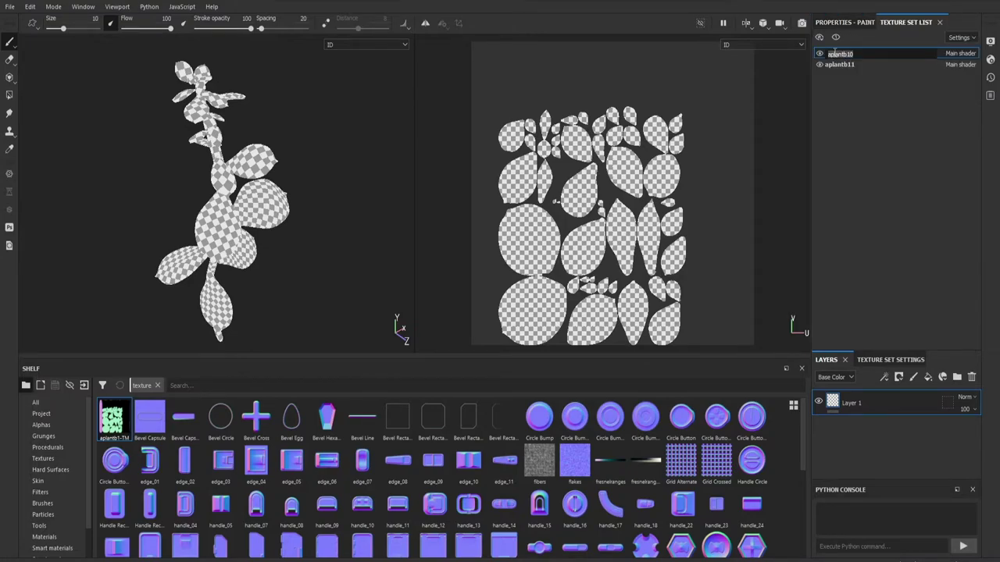
pyautogui.click(820, 54)
pyautogui.click(820, 54)
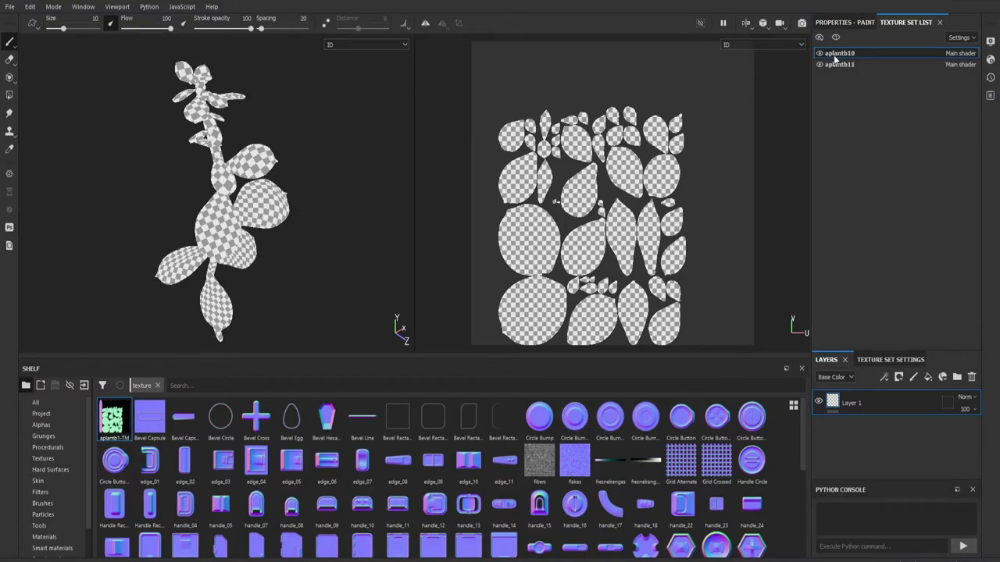
pyautogui.doubleClick(838, 55)
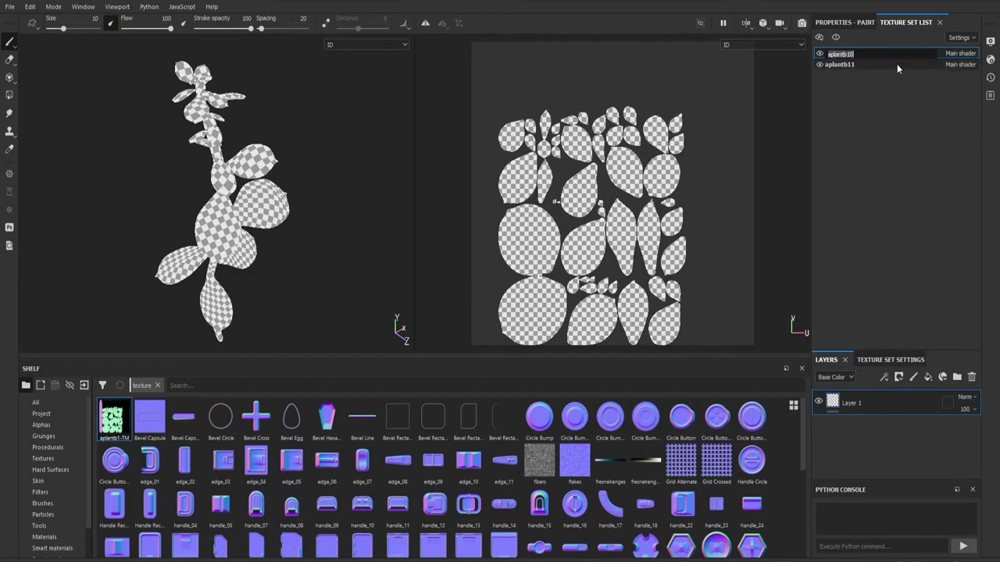
pyautogui.write('main')
pyautogui.press('Return')
# Rename the aplantb11 stem set to 'base', then make 'main' active with its leaf UVs shown
pyautogui.doubleClick(840, 64)
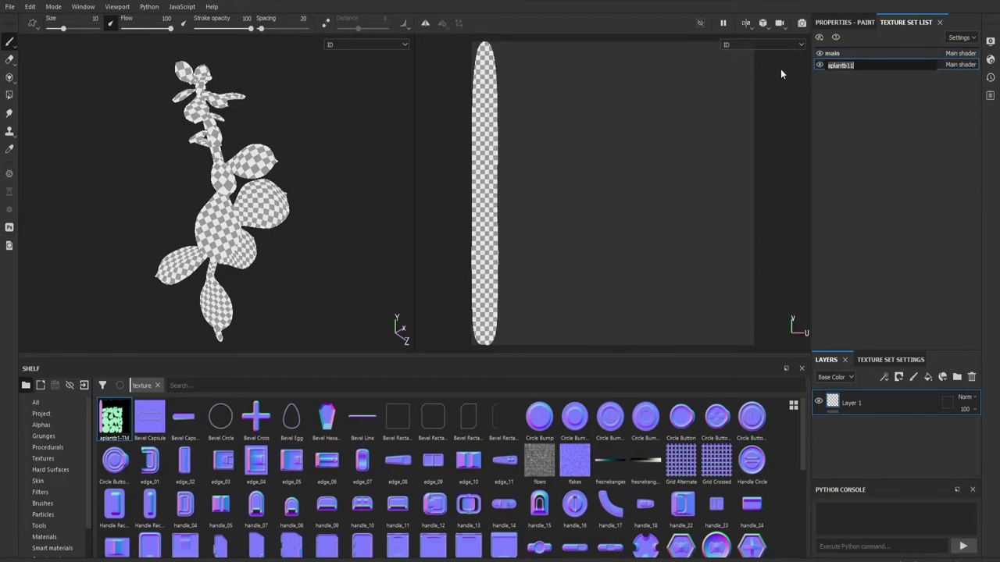
pyautogui.write('s')
pyautogui.write('base')
pyautogui.press('Return')
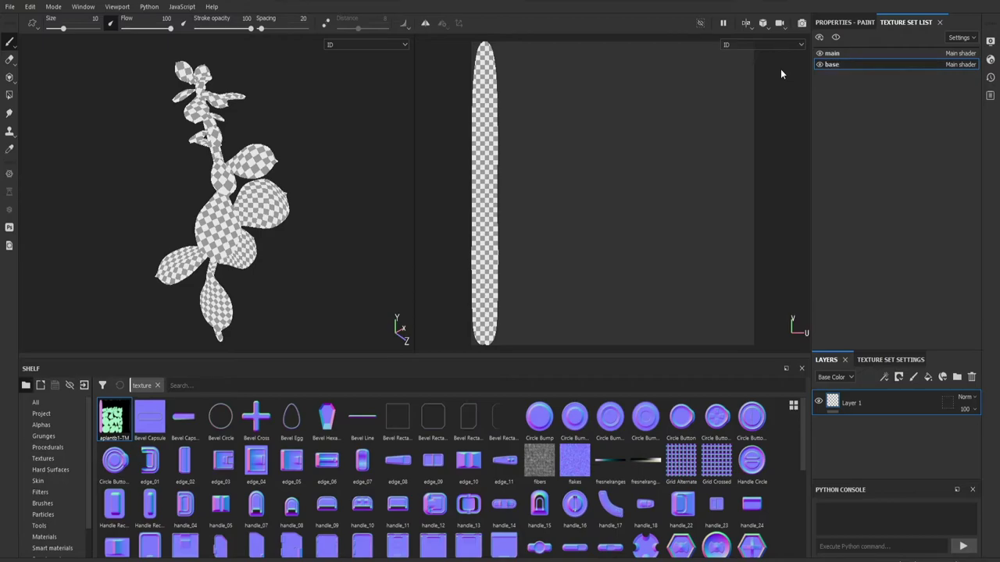
pyautogui.click(839, 55)
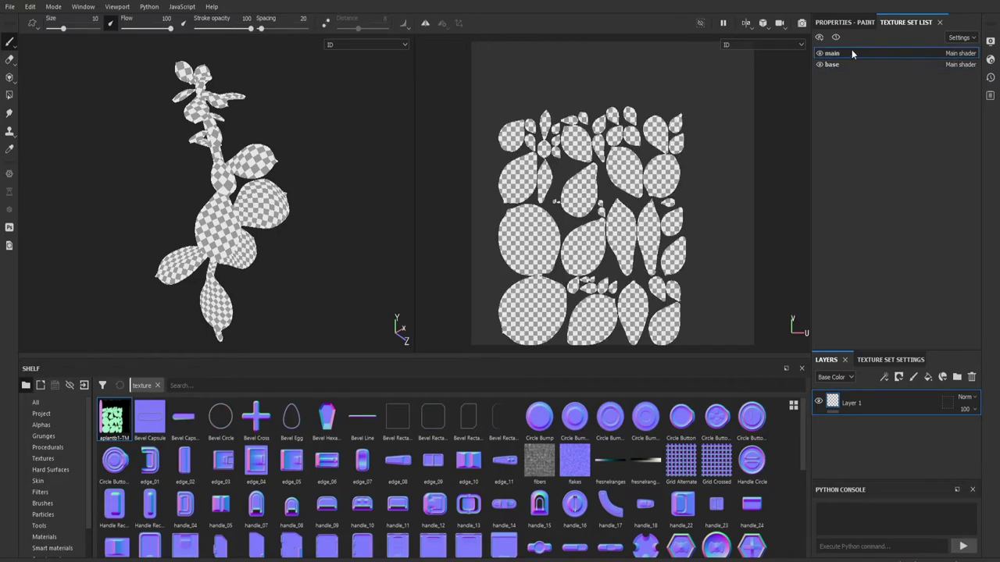
pyautogui.click(843, 22)
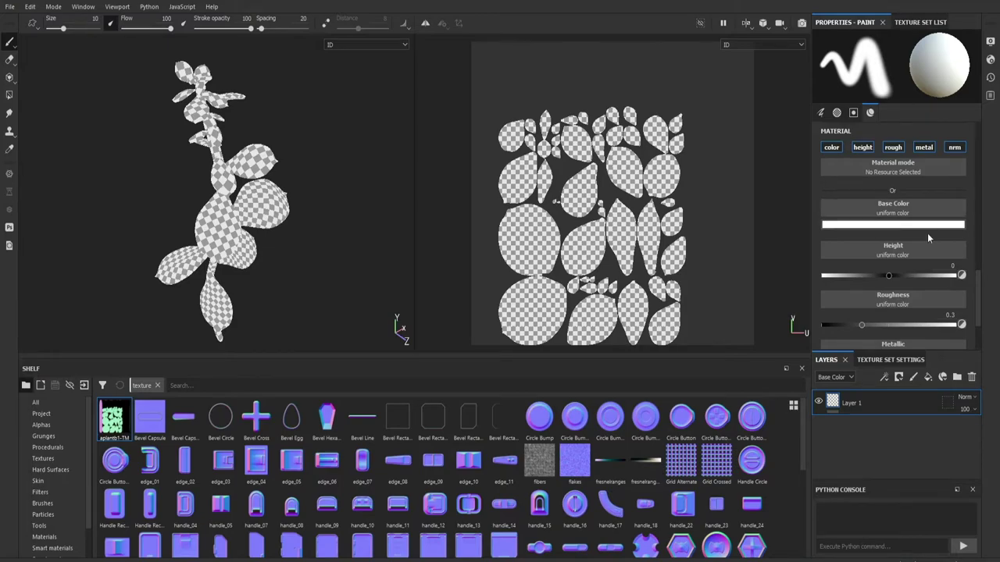
# Give the main texture set baked mesh maps so its ID map colours the leaves pink
pyautogui.scroll(-3, 931, 238)
pyautogui.click(914, 22)
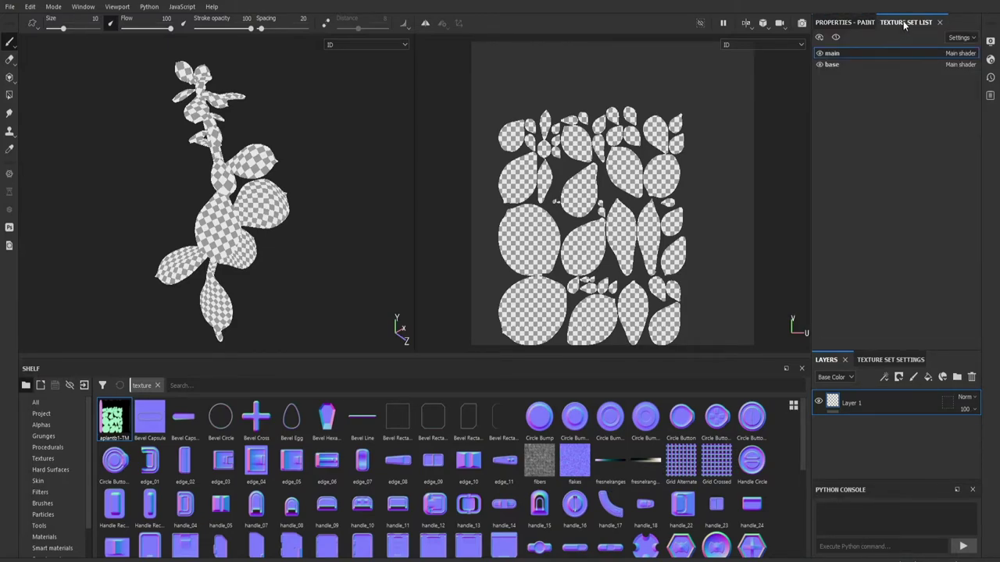
pyautogui.click(844, 22)
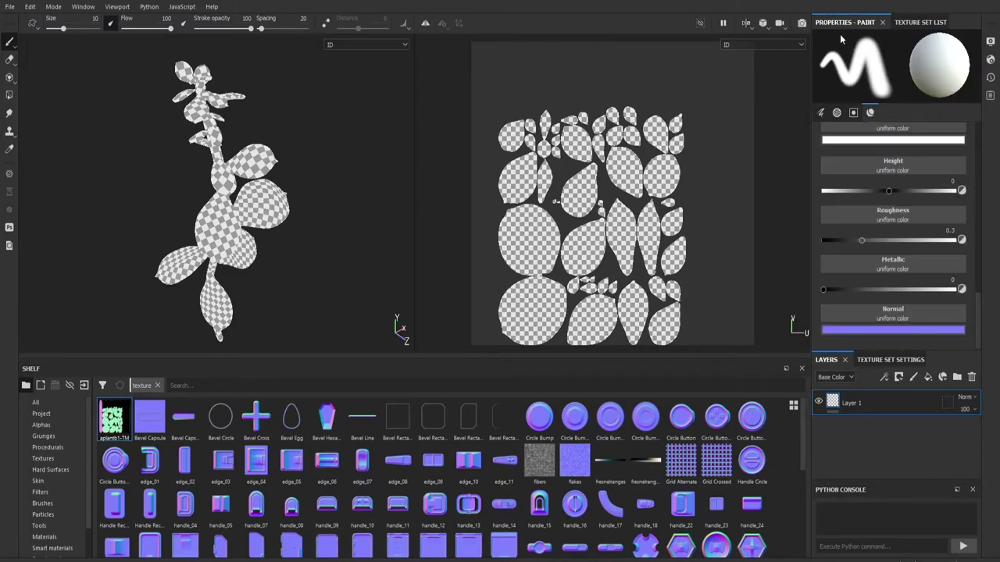
pyautogui.click(872, 362)
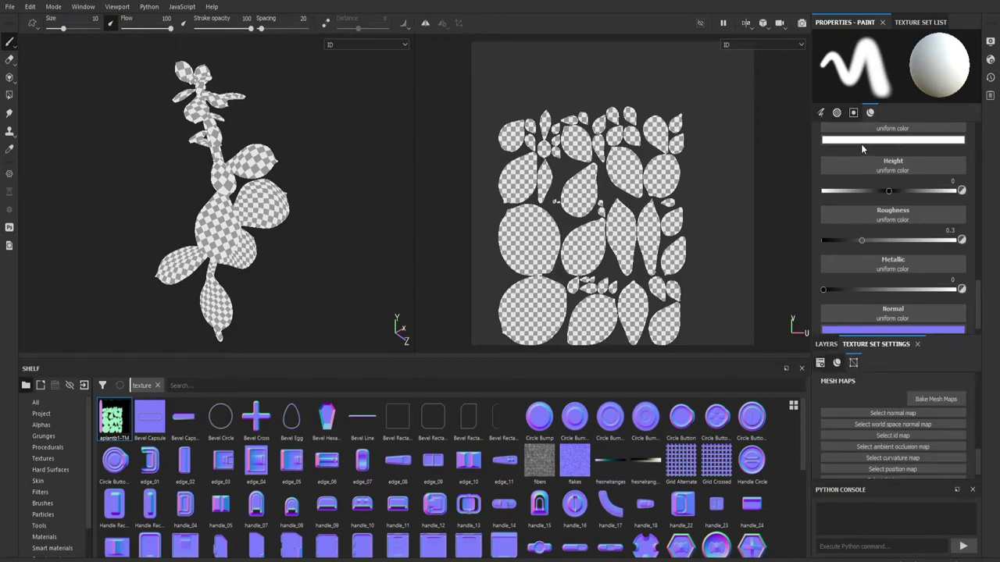
pyautogui.click(924, 22)
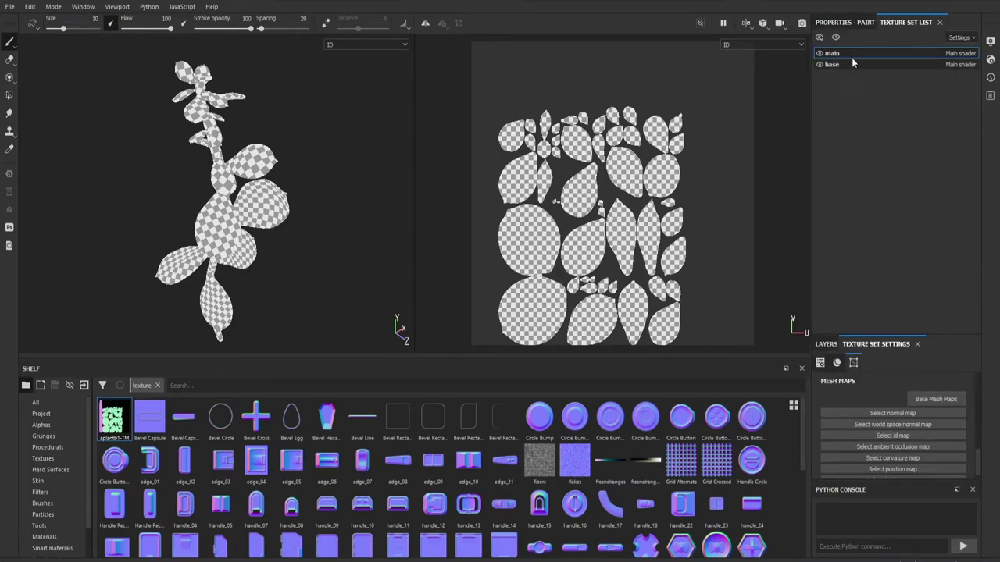
pyautogui.click(845, 23)
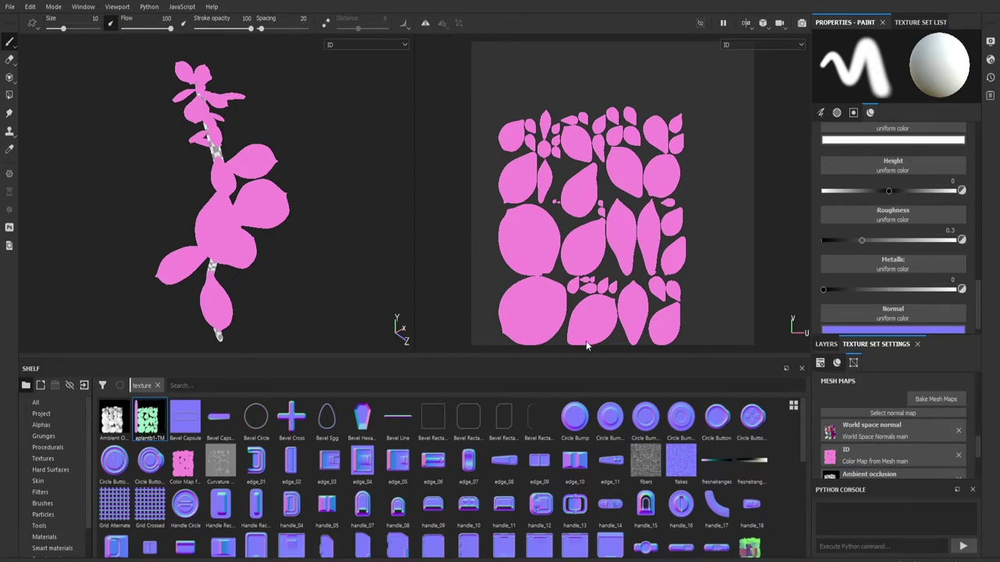
# Compare the base and main sets' UVs and preview the world space normal map before returning to ID
pyautogui.click(898, 21)
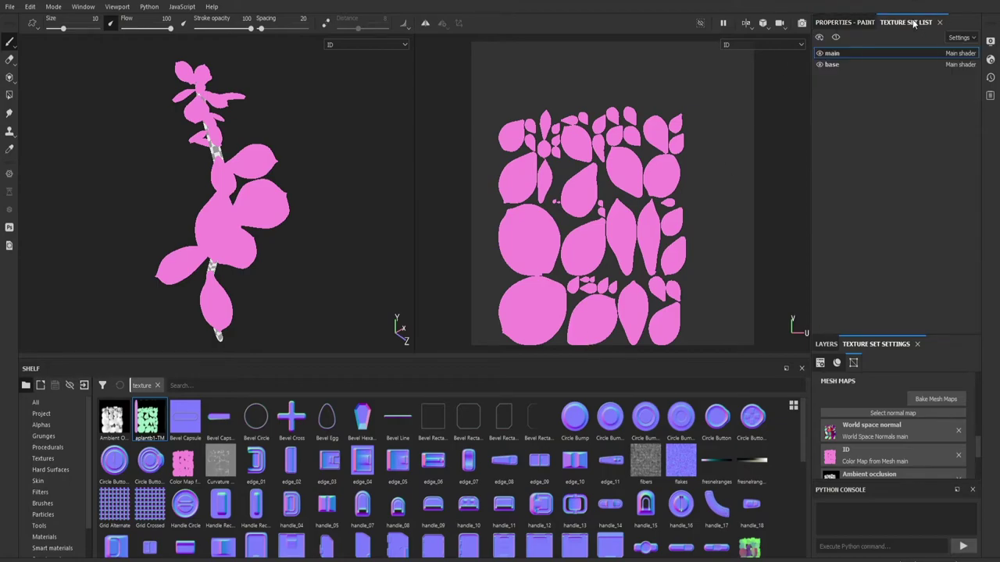
pyautogui.click(834, 64)
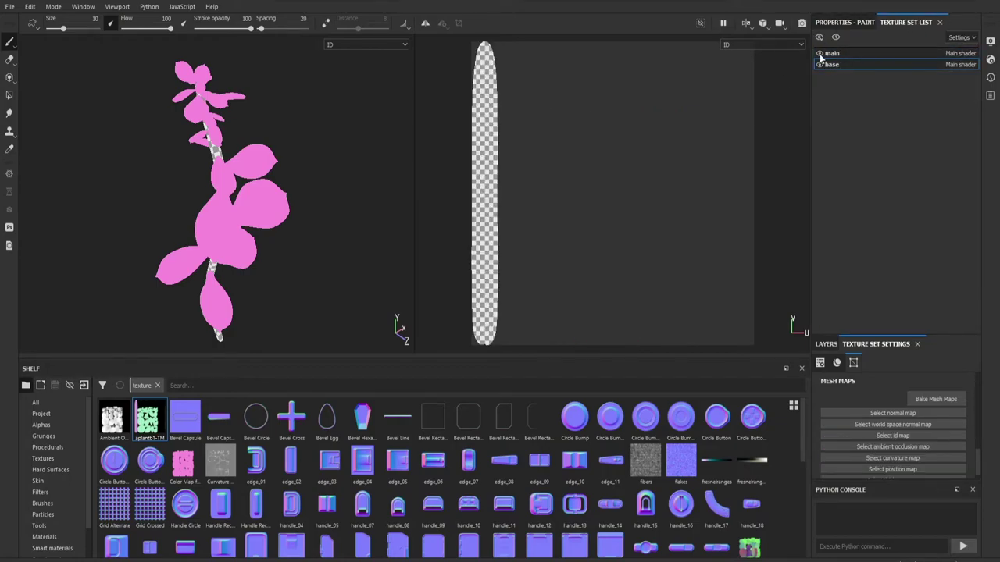
pyautogui.click(820, 53)
pyautogui.click(819, 53)
pyautogui.click(832, 54)
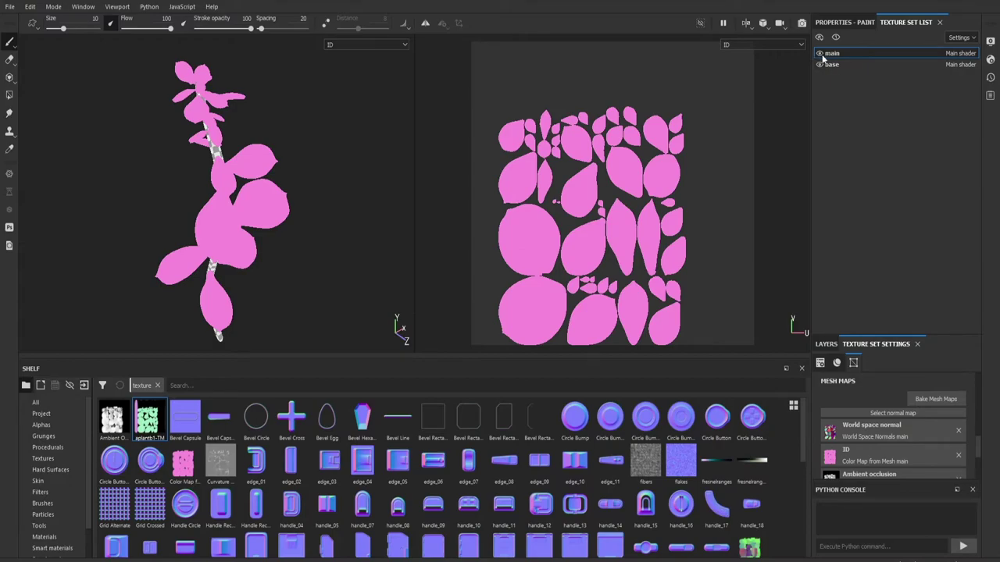
pyautogui.click(832, 64)
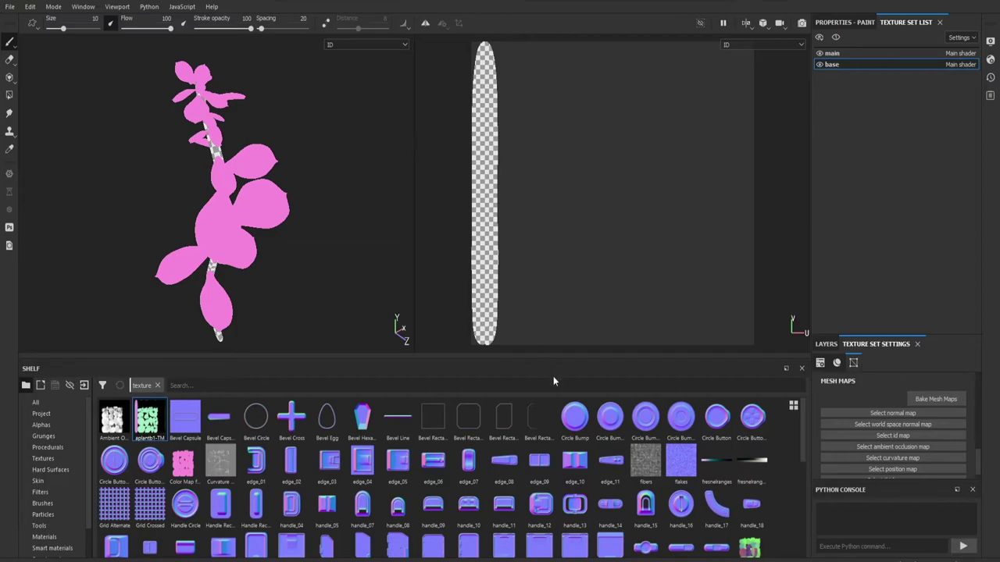
pyautogui.hotkey('shift', 'b')
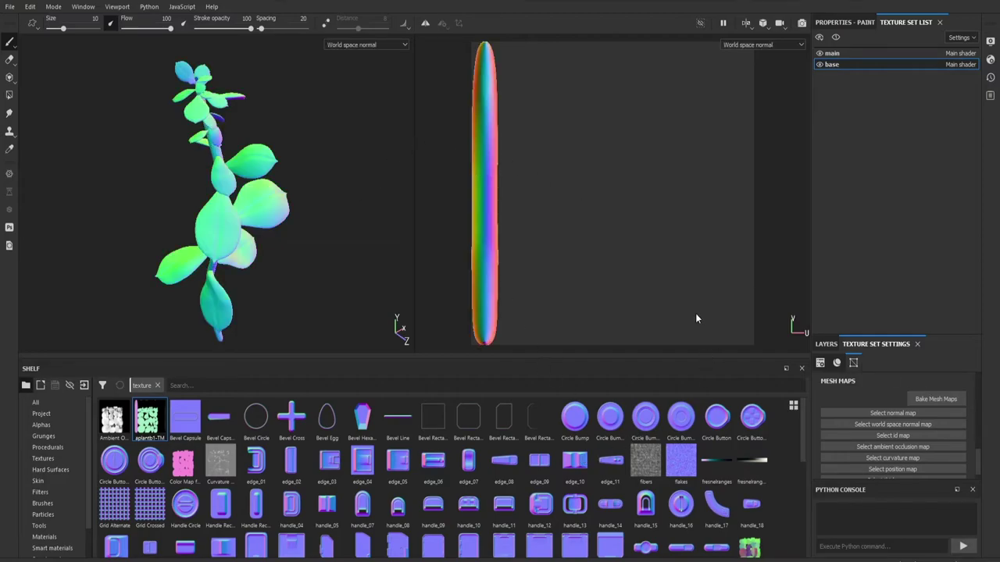
pyautogui.press('b')
pyautogui.press('b')
pyautogui.press('b')
pyautogui.press('b')
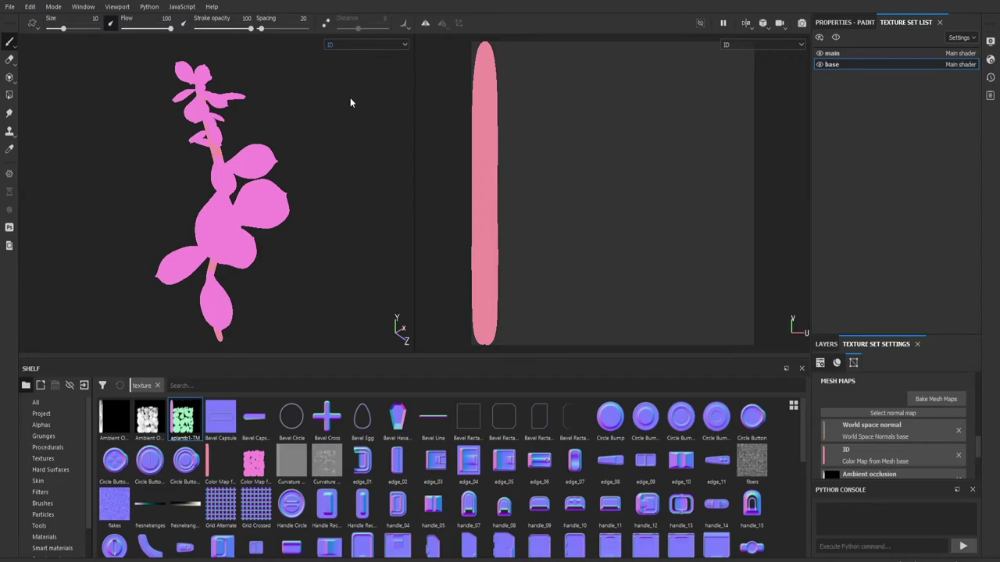
# Switch to Material display and hide the UV view so the 3D view fills the workspace
pyautogui.scroll(-2, 231, 167)
pyautogui.scroll(5, 226, 167)
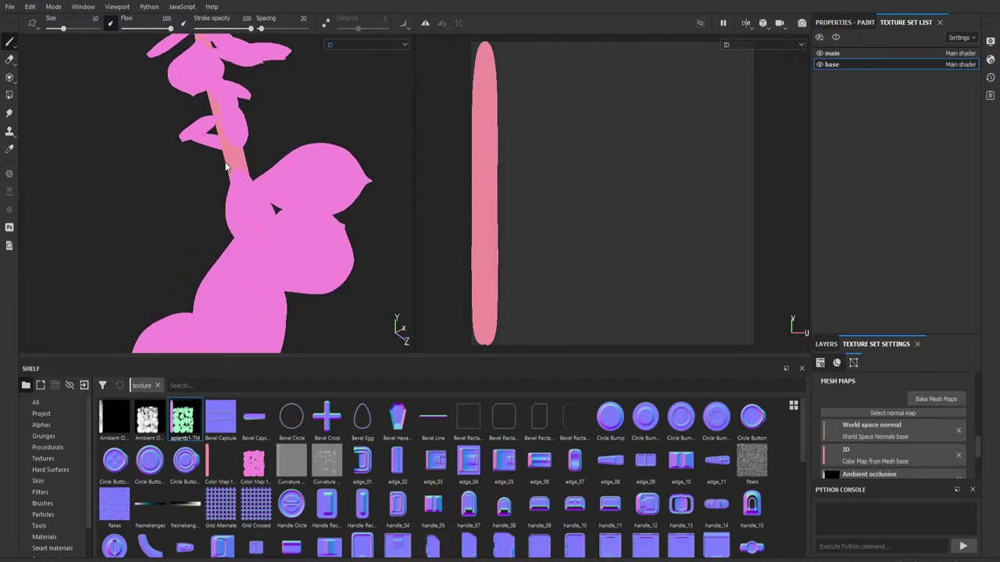
pyautogui.scroll(2, 228, 163)
pyautogui.scroll(-3, 286, 130)
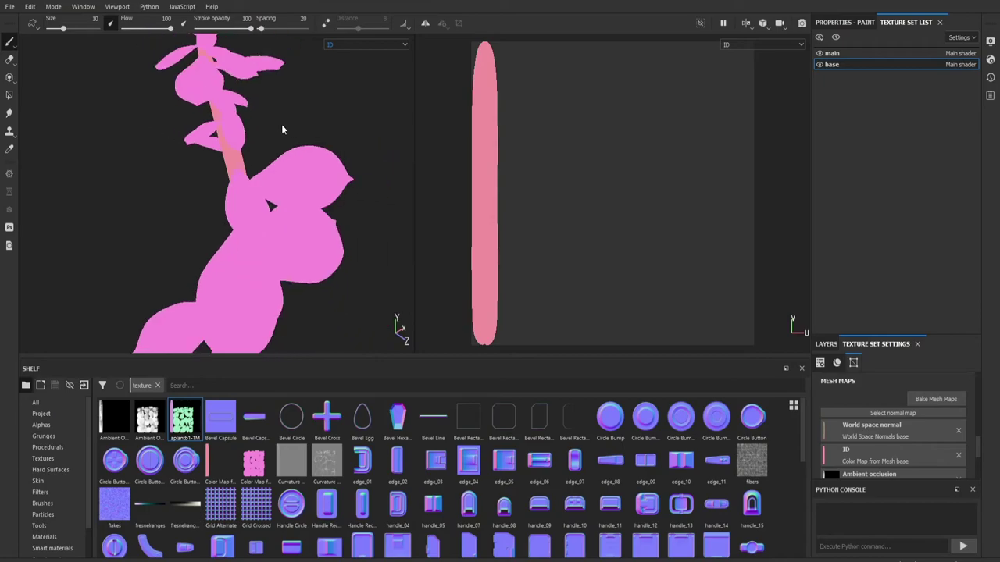
pyautogui.scroll(-2, 282, 130)
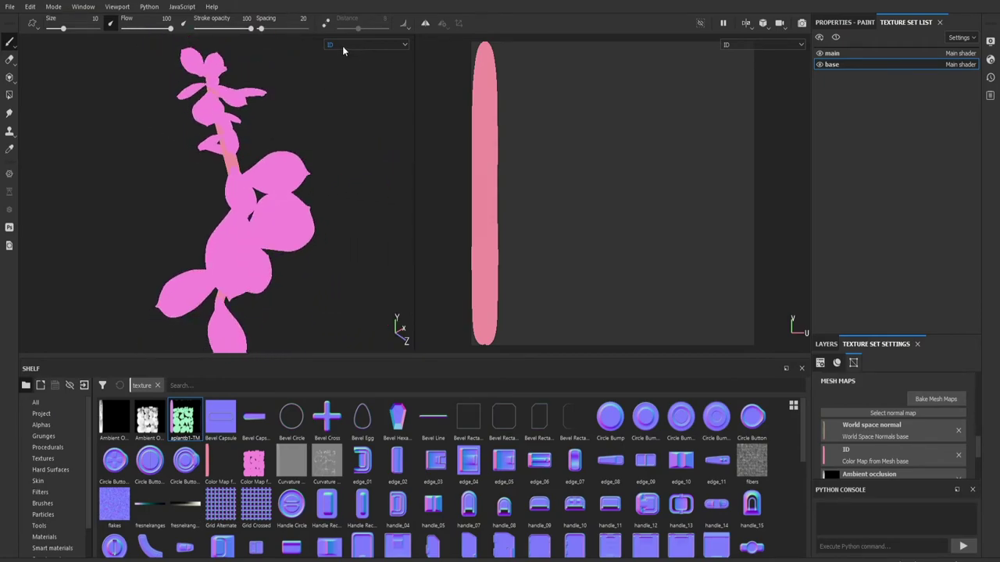
pyautogui.press('m')
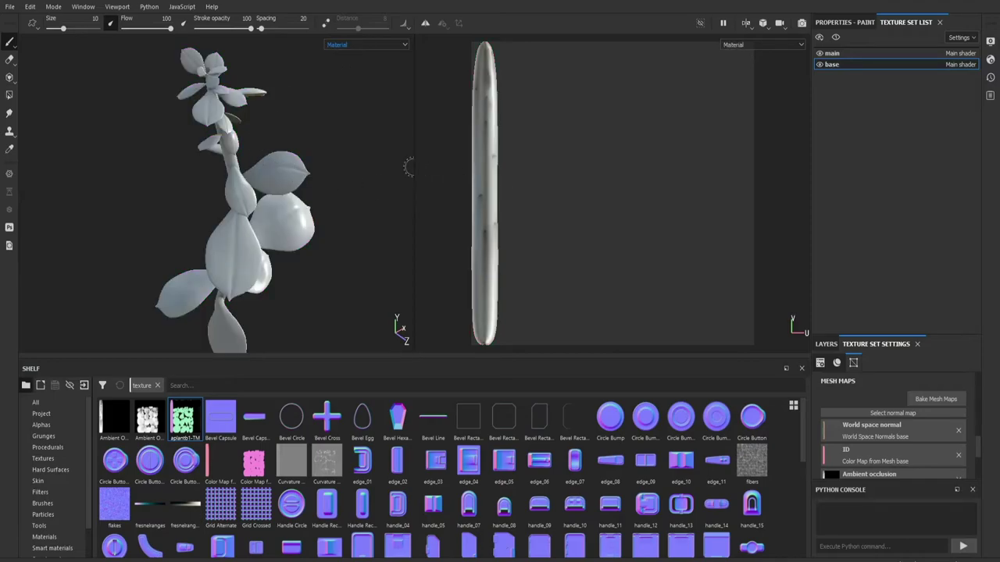
pyautogui.moveTo(415, 167); pyautogui.dragTo(792, 185)
# Orbit to view the leaves from above, make 'main' active, and widen the side panels
pyautogui.scroll(2, 416, 168)
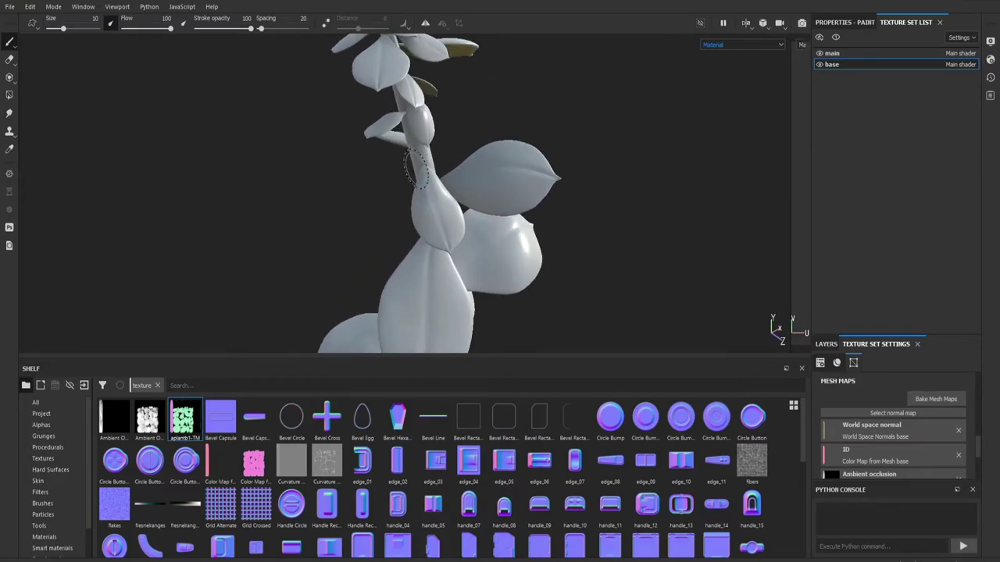
pyautogui.scroll(-3, 415, 168)
pyautogui.keyDown('alt'); pyautogui.moveTo(416, 168); pyautogui.dragTo(468, 188); pyautogui.keyUp('alt')
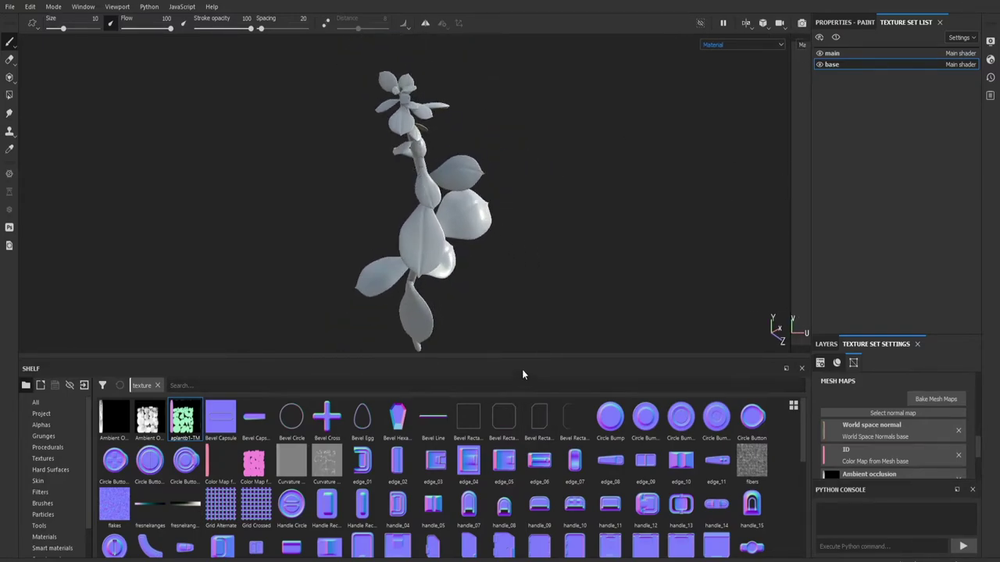
pyautogui.scroll(5, 488, 159)
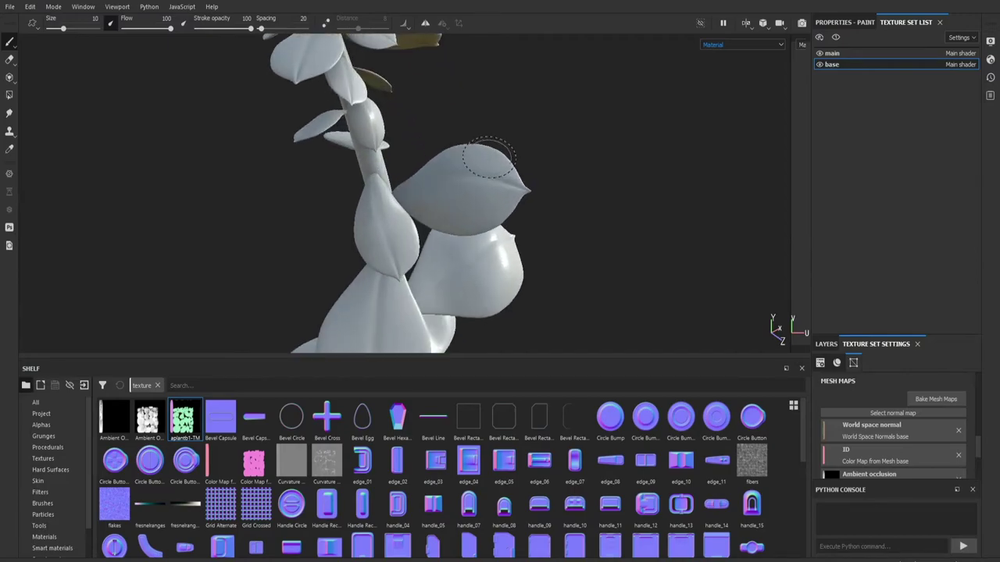
pyautogui.scroll(2, 488, 159)
pyautogui.scroll(-3, 524, 148)
pyautogui.moveTo(523, 145)
pyautogui.keyDown('alt'); pyautogui.mouseDown()
pyautogui.moveTo(540, 161)
pyautogui.moveTo(640, 180)
pyautogui.moveTo(663, 196)
pyautogui.moveTo(646, 189)
pyautogui.mouseUp(); pyautogui.keyUp('alt')
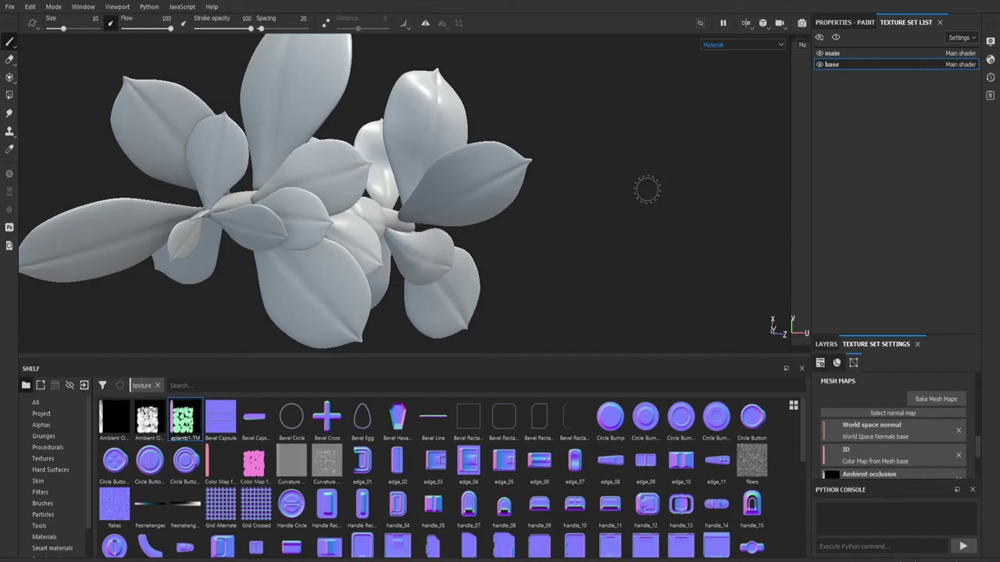
pyautogui.click(852, 52)
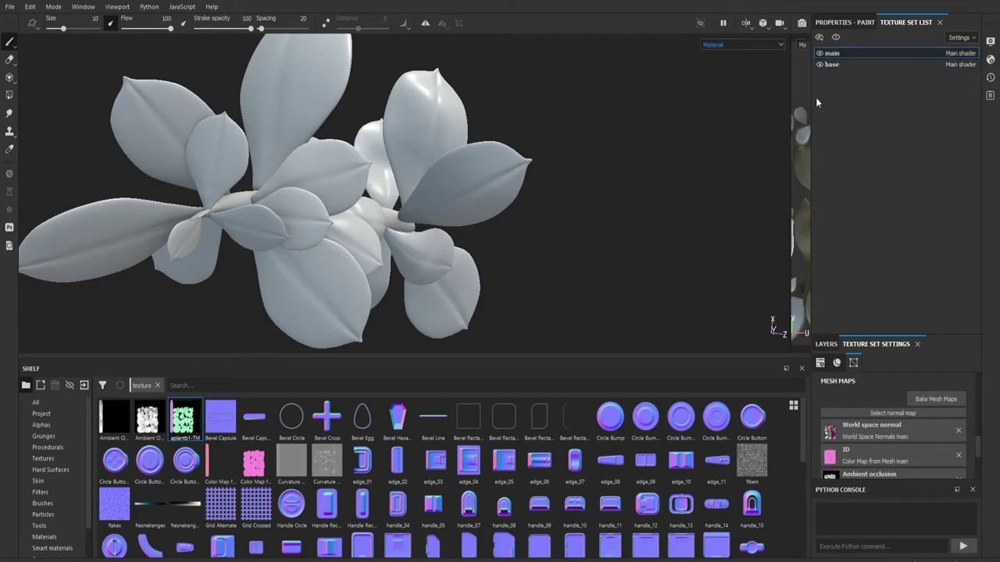
pyautogui.moveTo(812, 218); pyautogui.dragTo(784, 218)
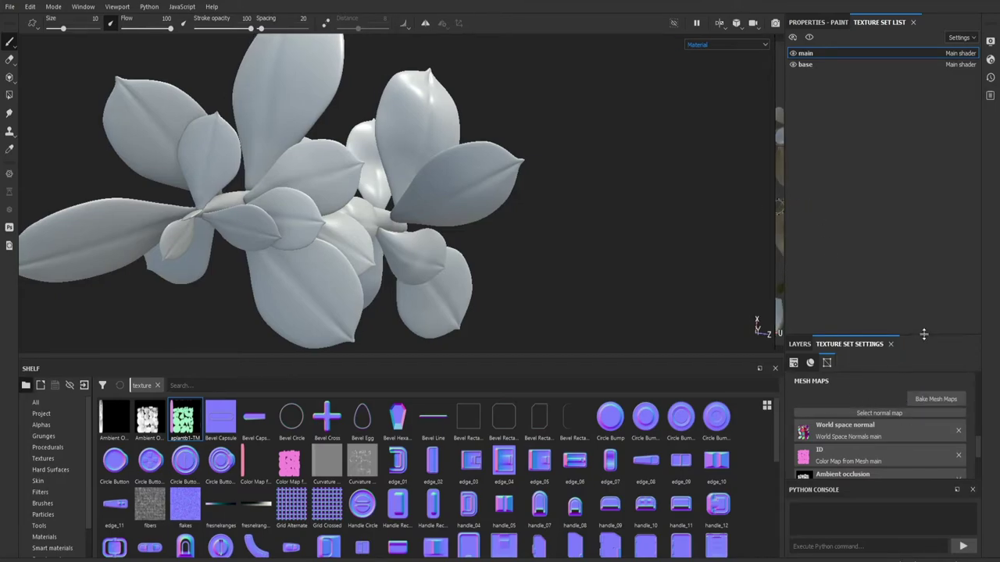
# Enlarge Texture Set Settings to list all six mesh maps, check 'base' and 'main', then show layers
pyautogui.moveTo(923, 333); pyautogui.dragTo(923, 185)
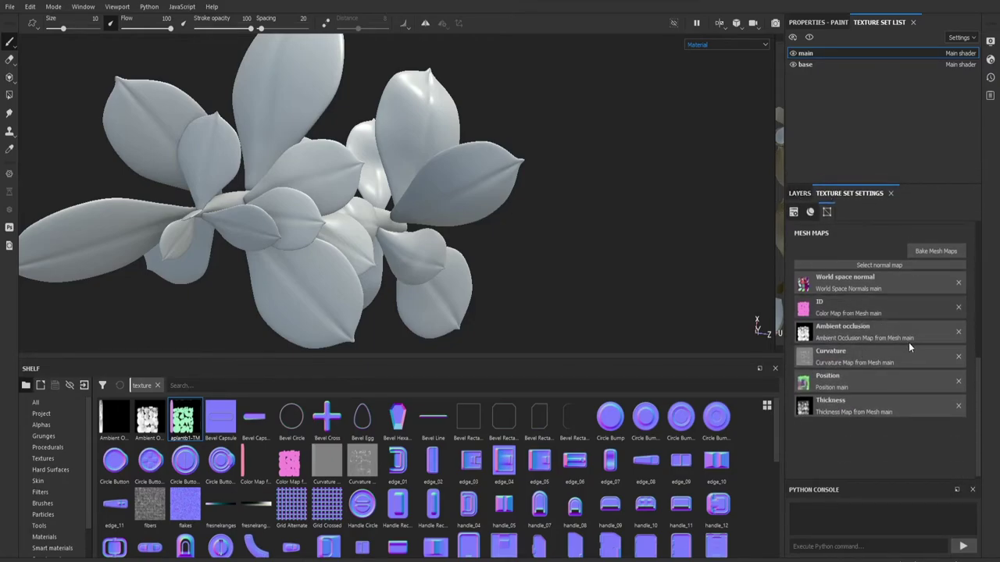
pyautogui.click(806, 66)
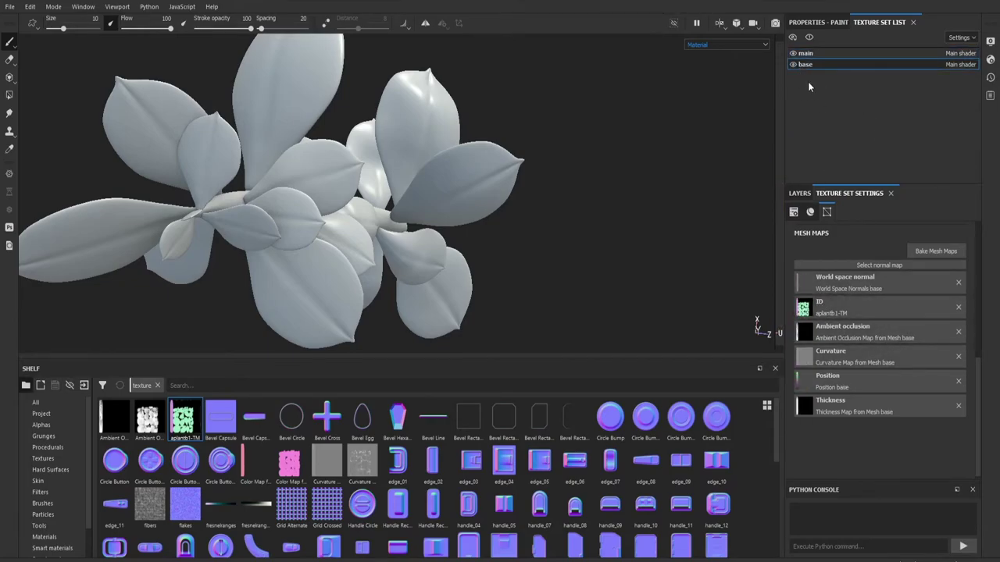
pyautogui.click(828, 51)
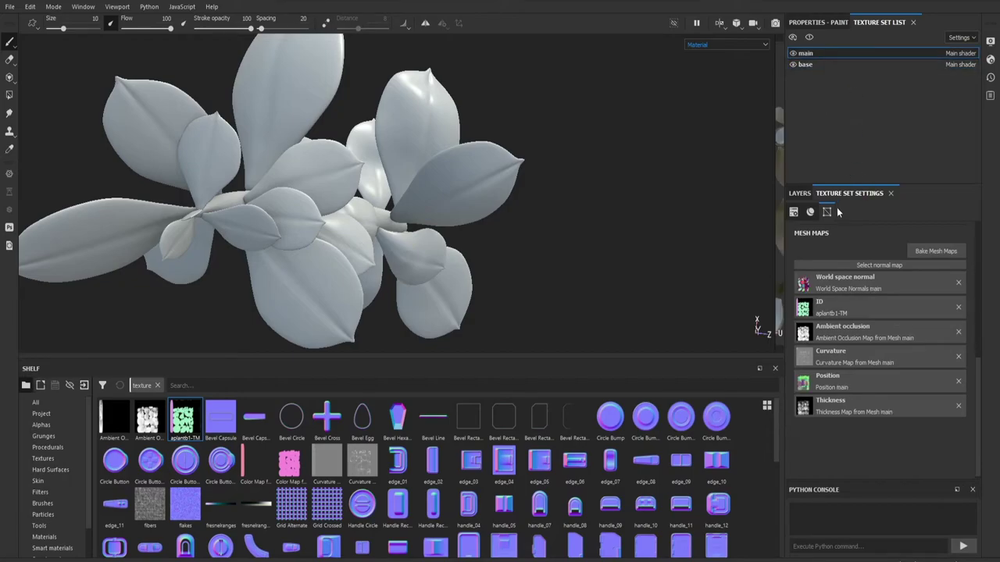
pyautogui.click(799, 194)
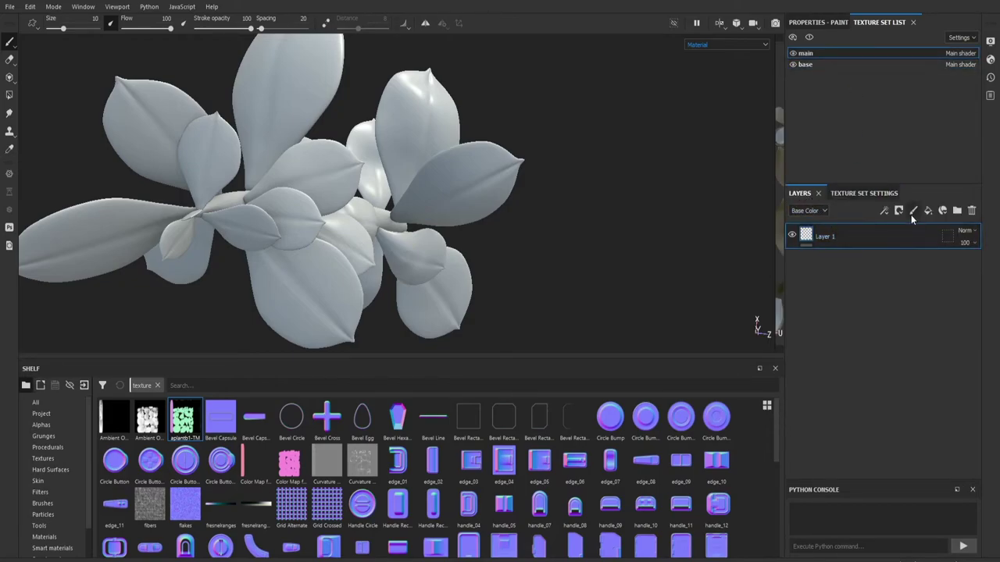
# Add Fill layer 1 above Layer 1 with a teal-green base colour and 0.3 roughness
pyautogui.click(927, 211)
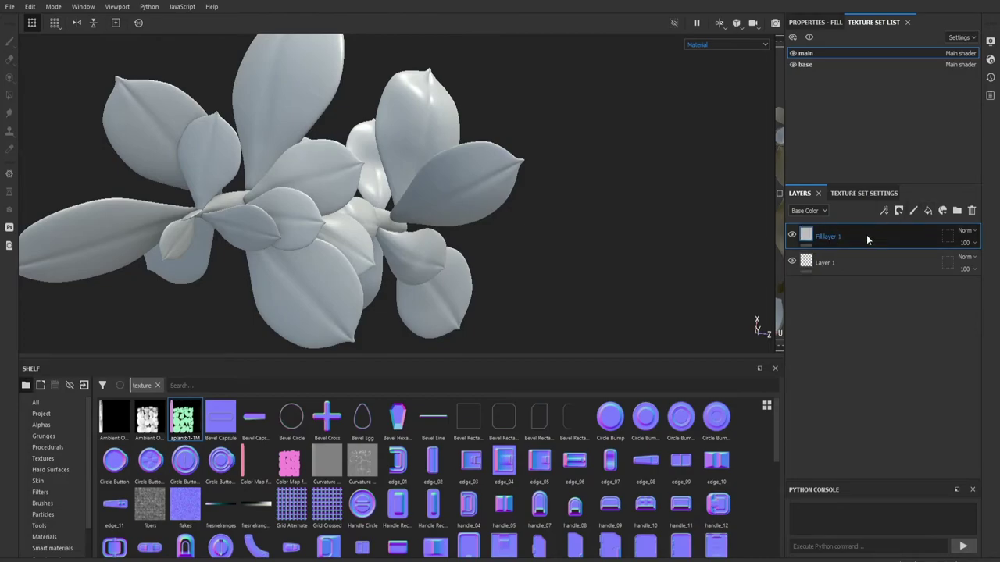
pyautogui.click(813, 23)
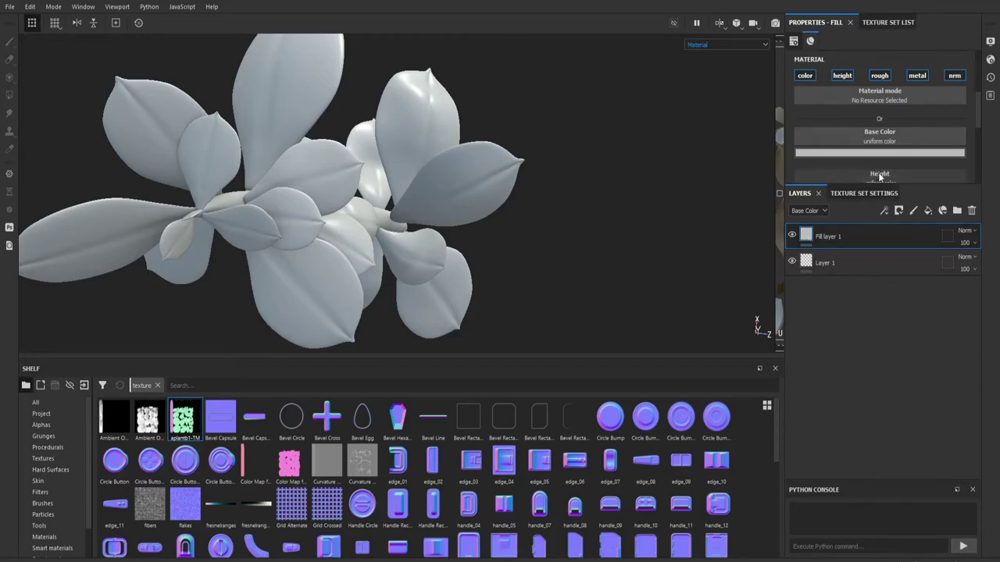
pyautogui.moveTo(917, 187); pyautogui.dragTo(917, 267)
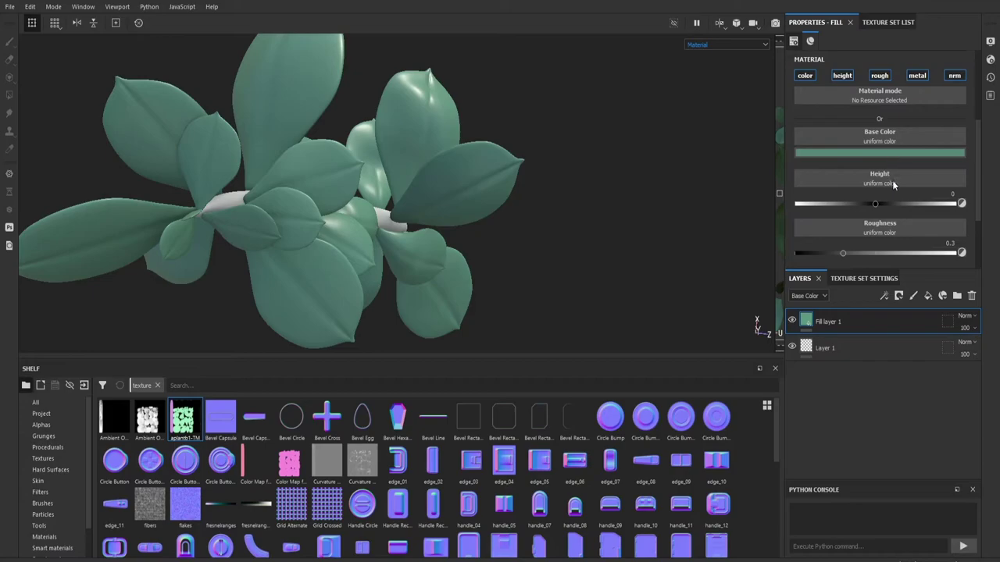
pyautogui.click(910, 349)
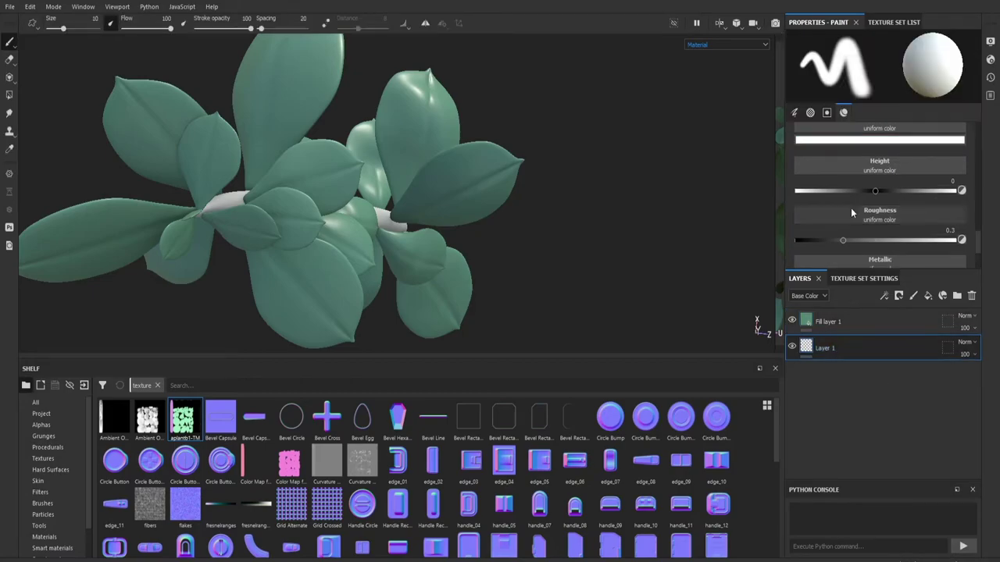
# Add a separate Fill layer 1 to the base texture set so the stem turns teal-green
pyautogui.click(891, 23)
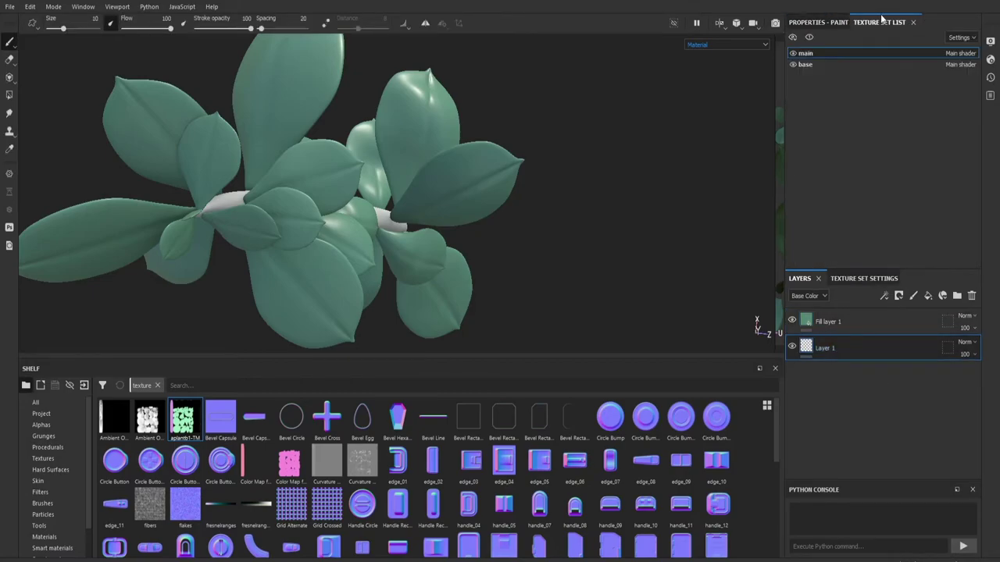
pyautogui.click(805, 65)
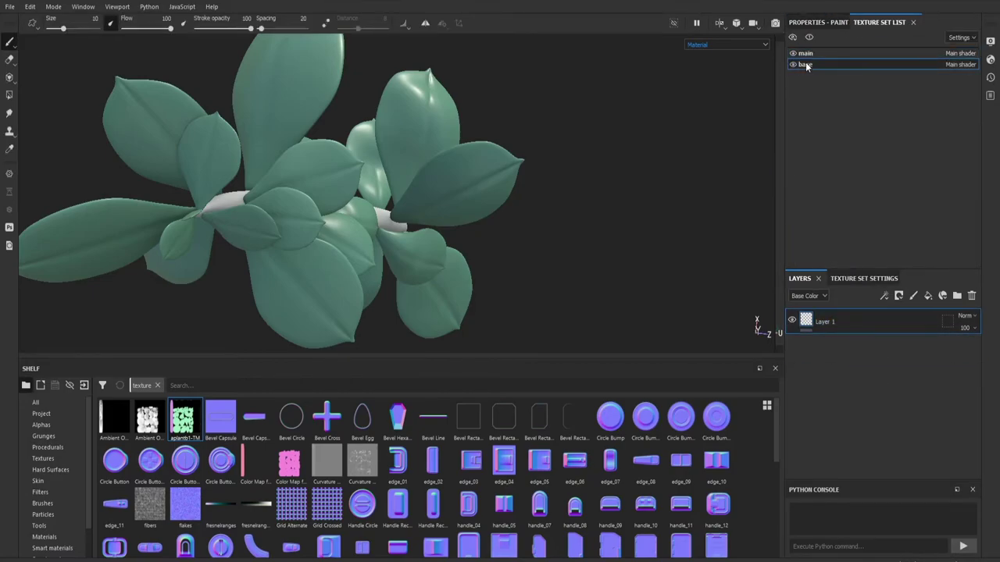
pyautogui.click(928, 296)
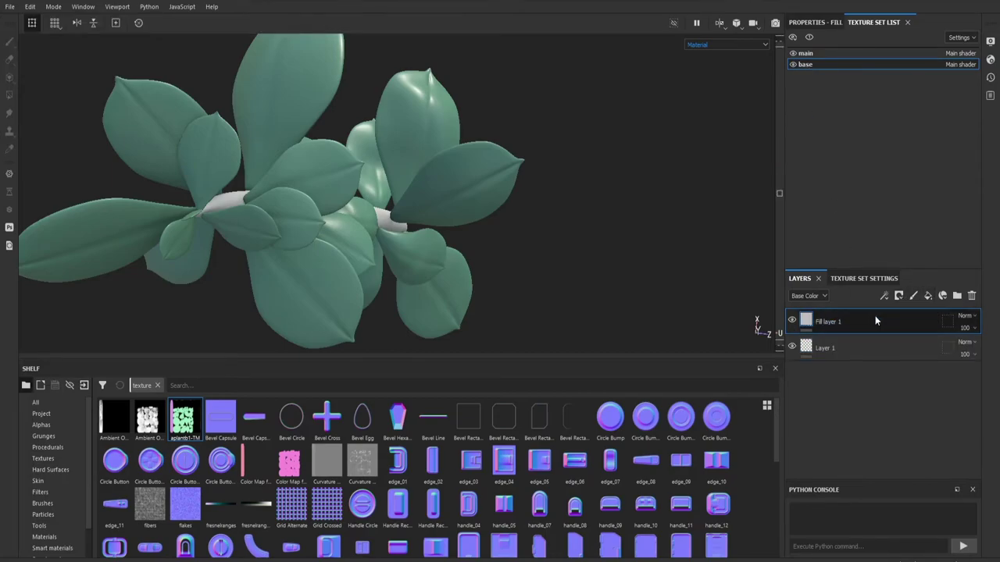
pyautogui.click(816, 22)
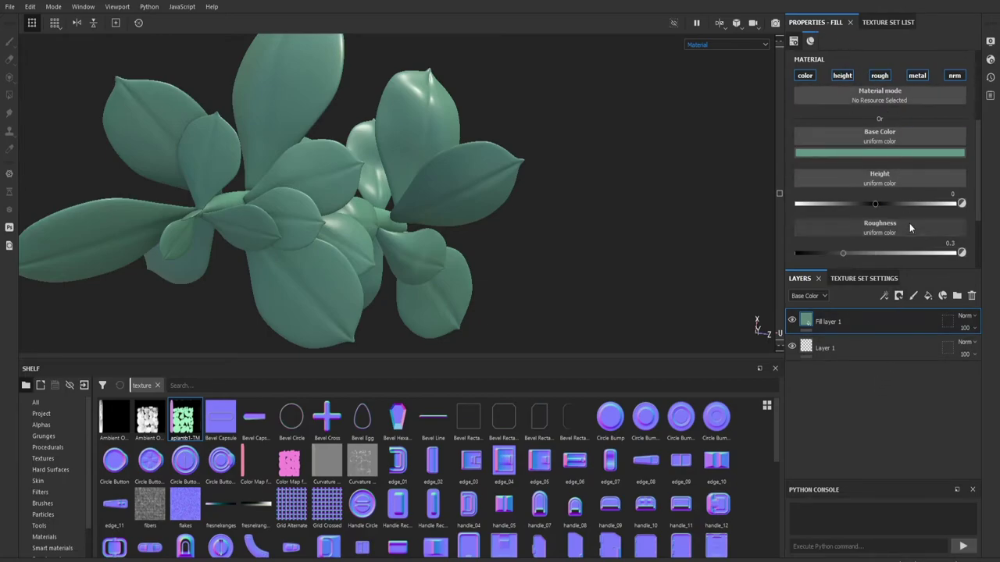
pyautogui.moveTo(914, 269); pyautogui.dragTo(913, 302)
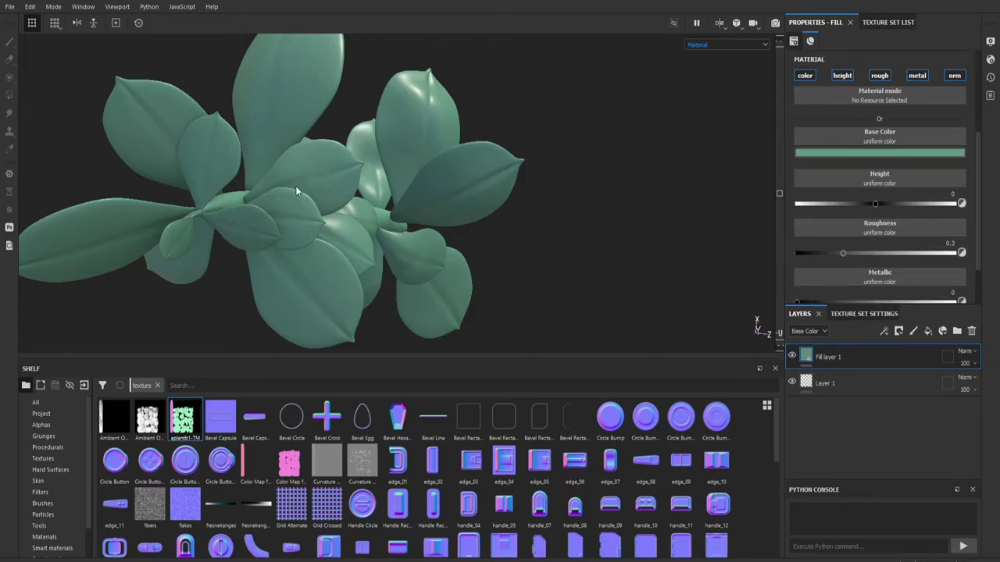
pyautogui.keyDown('alt'); pyautogui.moveTo(295, 186); pyautogui.dragTo(271, 182); pyautogui.keyUp('alt')
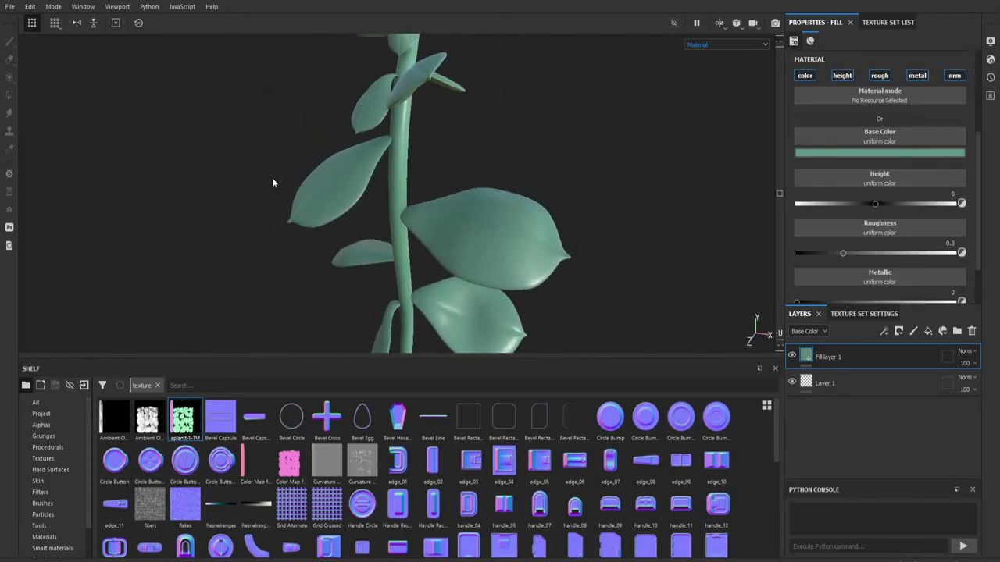
pyautogui.scroll(3, 411, 158)
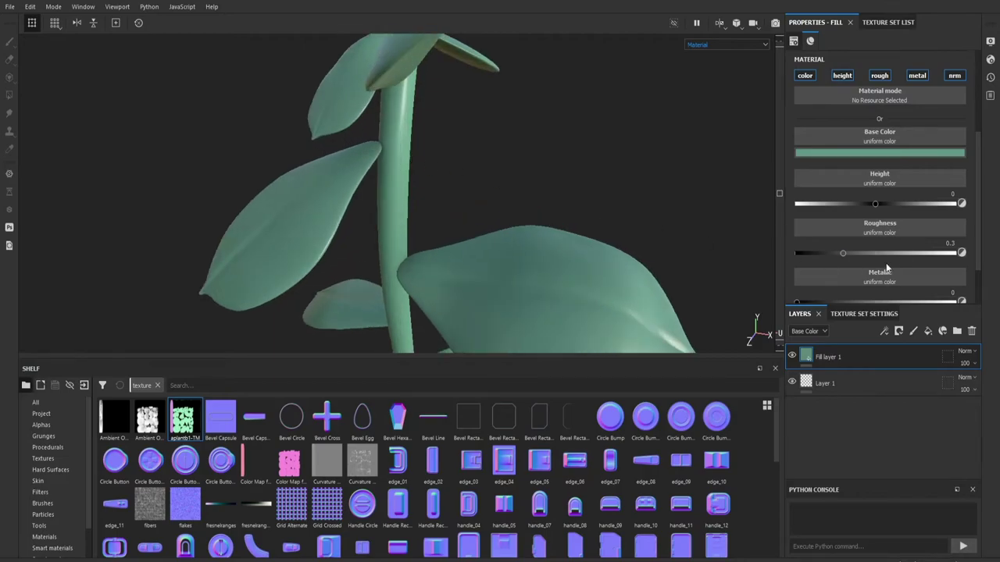
pyautogui.moveTo(840, 255)
pyautogui.mouseDown()
pyautogui.moveTo(825, 253)
pyautogui.moveTo(883, 254)
pyautogui.moveTo(778, 257)
pyautogui.moveTo(871, 263)
pyautogui.moveTo(860, 254)
pyautogui.mouseUp()
pyautogui.keyDown('alt'); pyautogui.moveTo(591, 165); pyautogui.dragTo(495, 161); pyautogui.keyUp('alt')
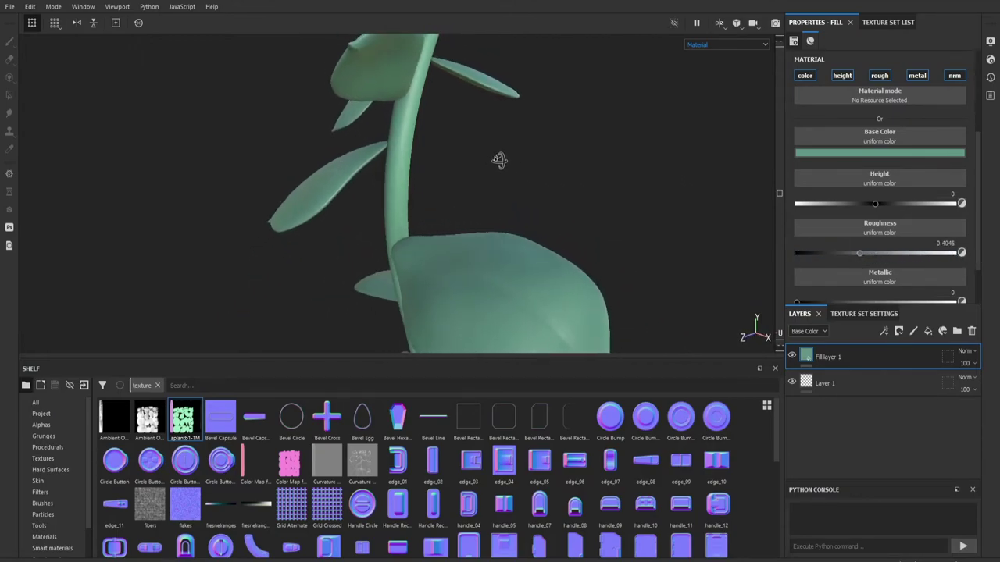
pyautogui.moveTo(859, 254)
pyautogui.mouseDown()
pyautogui.moveTo(779, 250)
pyautogui.moveTo(874, 267)
pyautogui.moveTo(862, 265)
pyautogui.mouseUp()
pyautogui.scroll(-1, 867, 269)
pyautogui.click(882, 270)
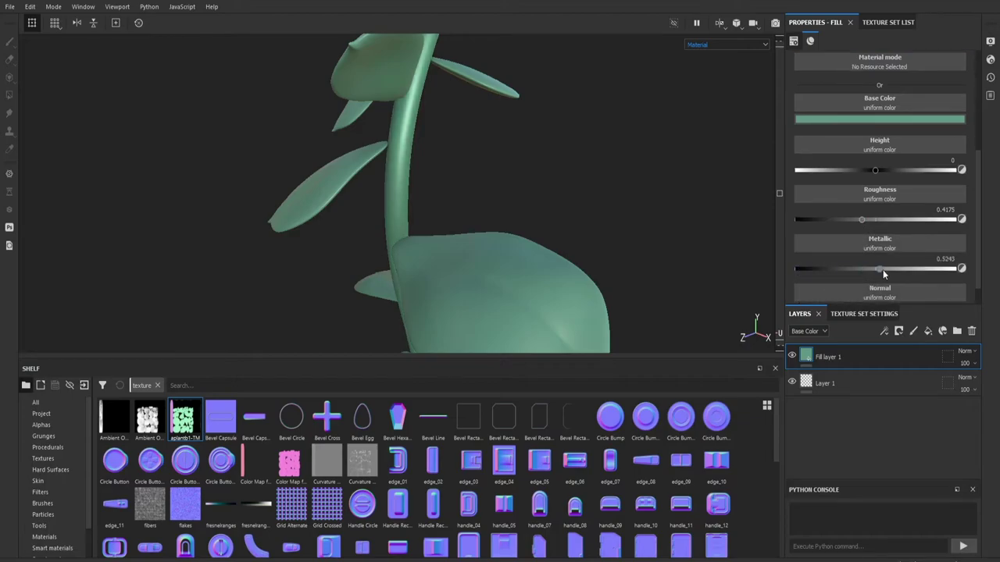
pyautogui.moveTo(883, 270)
pyautogui.mouseDown()
pyautogui.moveTo(957, 273)
pyautogui.moveTo(794, 272)
pyautogui.mouseUp()
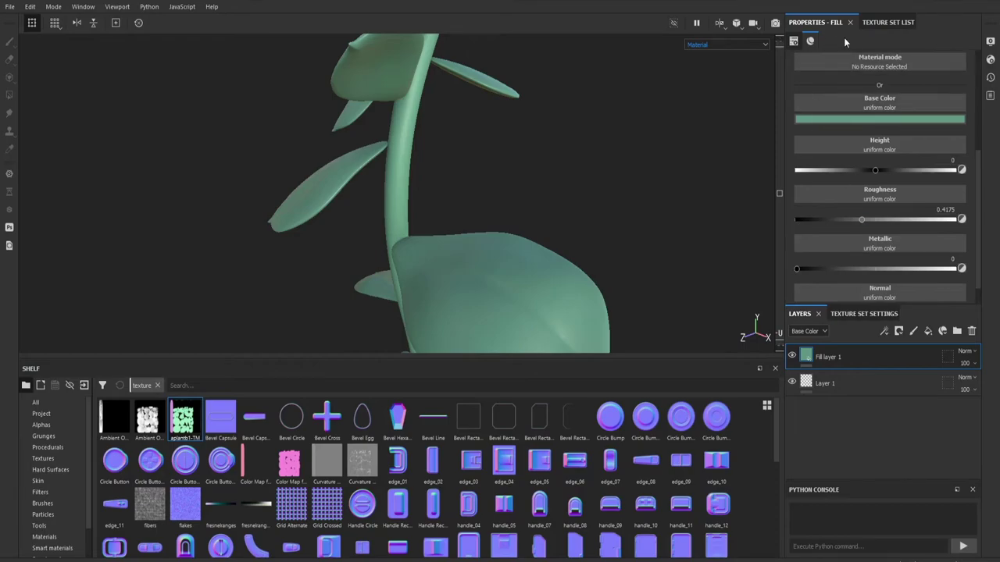
pyautogui.click(884, 22)
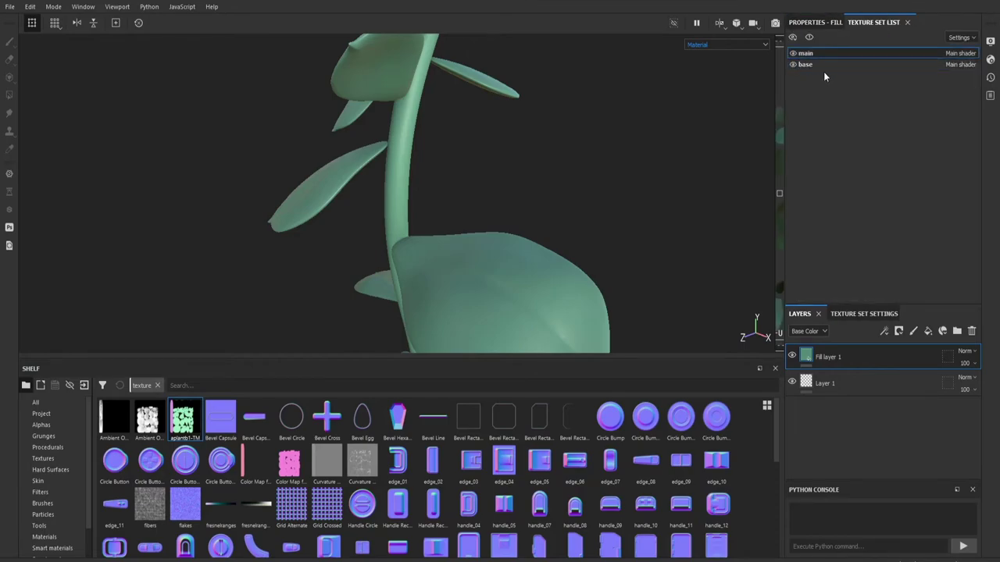
pyautogui.click(815, 22)
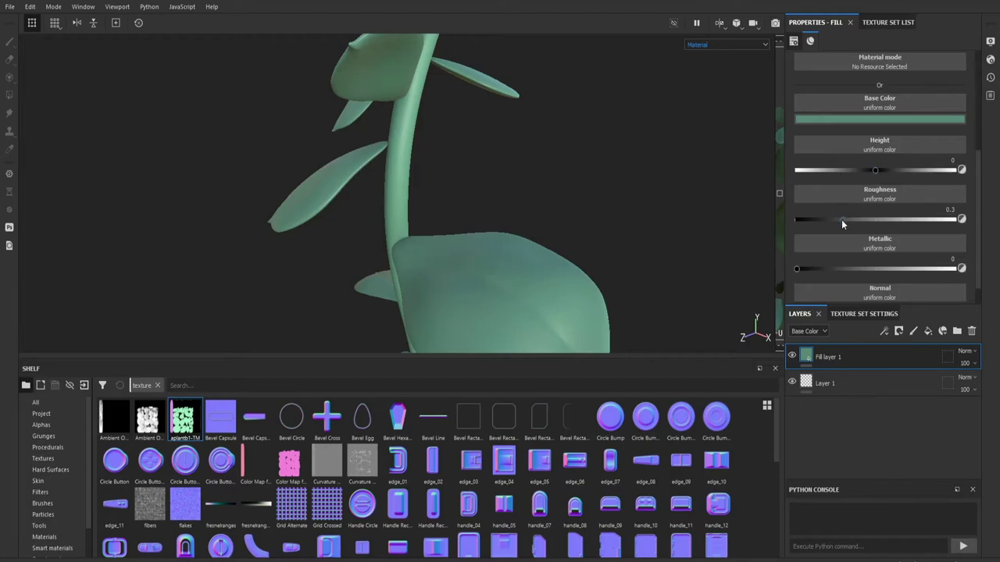
# Tune the stem fill's roughness to about 0.46 with metallic at 0, giving the viewport more height
pyautogui.moveTo(841, 219); pyautogui.dragTo(795, 219)
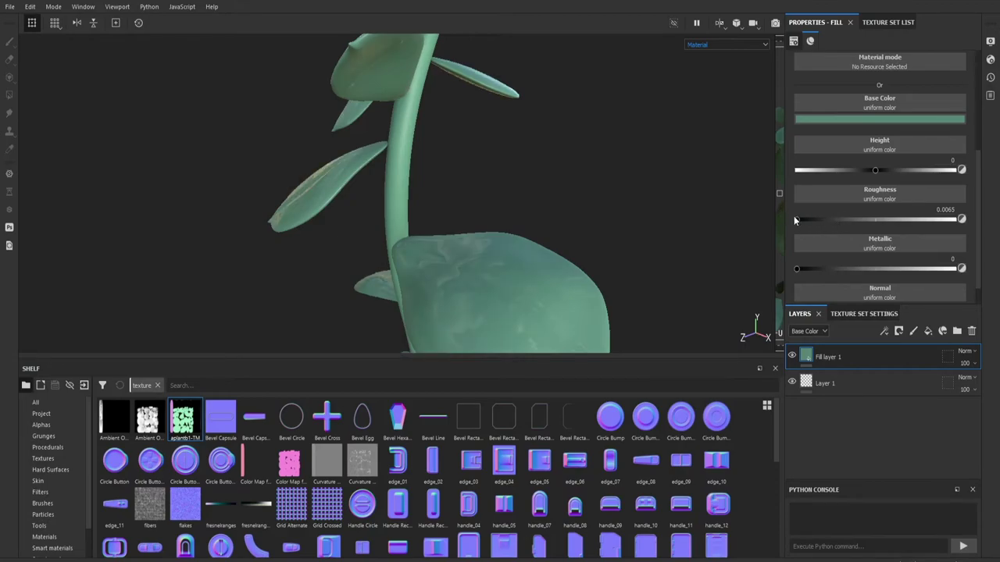
pyautogui.scroll(-6, 667, 200)
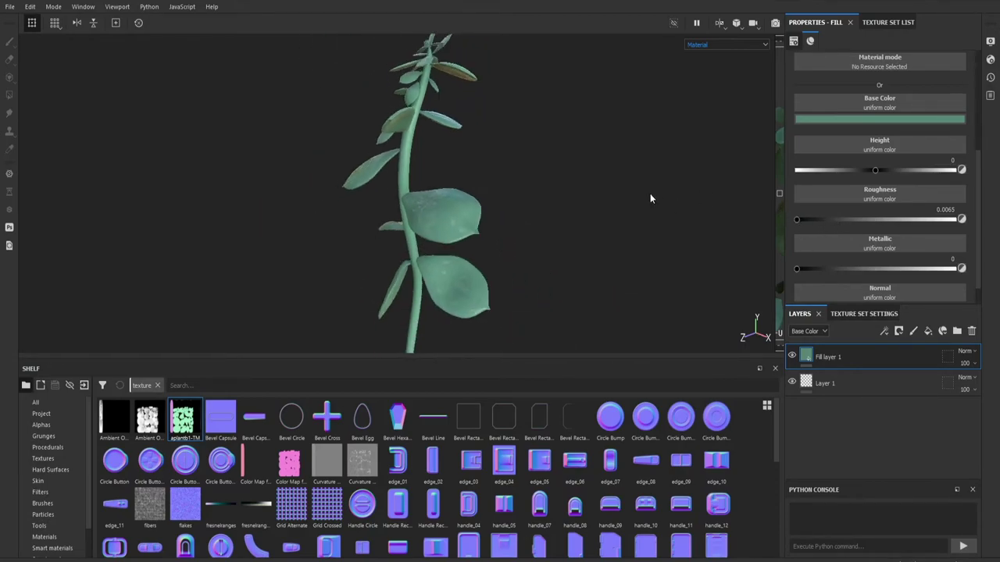
pyautogui.moveTo(650, 199)
pyautogui.keyDown('alt'); pyautogui.mouseDown()
pyautogui.moveTo(757, 315)
pyautogui.moveTo(826, 209)
pyautogui.moveTo(806, 236)
pyautogui.moveTo(864, 222)
pyautogui.moveTo(844, 230)
pyautogui.moveTo(855, 234)
pyautogui.mouseUp(); pyautogui.keyUp('alt')
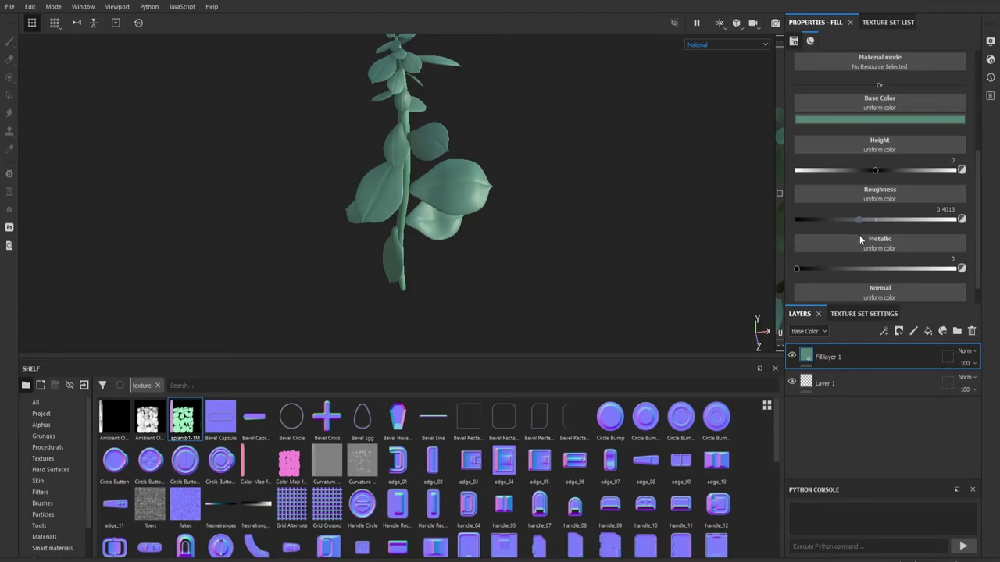
pyautogui.keyDown('alt'); pyautogui.moveTo(508, 151); pyautogui.dragTo(553, 225); pyautogui.keyUp('alt')
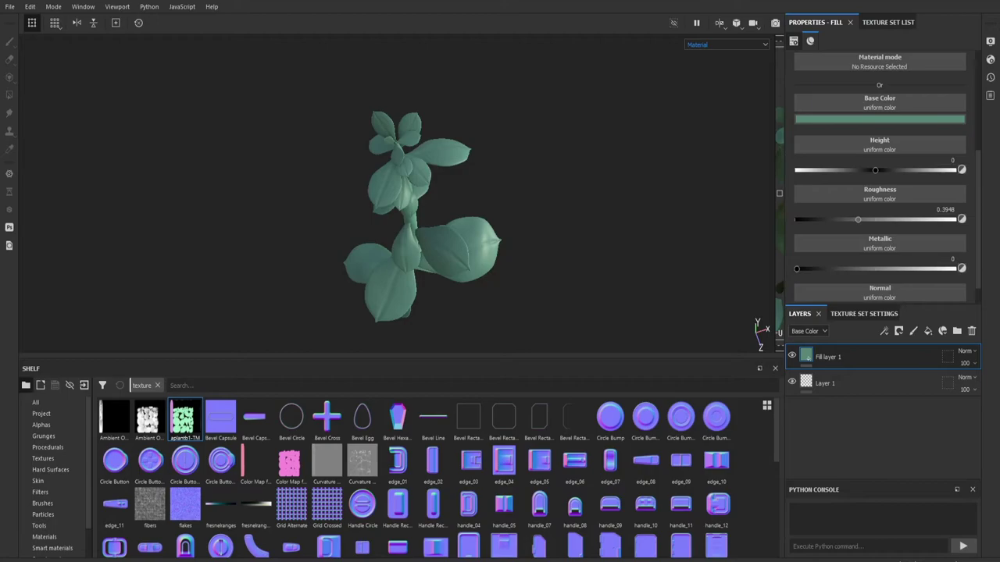
pyautogui.scroll(5, 422, 219)
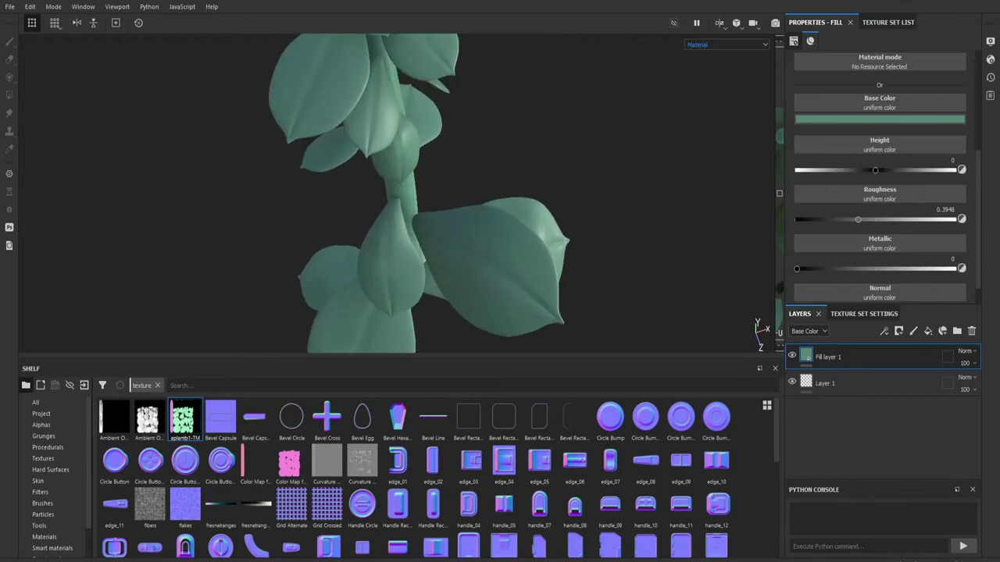
pyautogui.keyDown('alt'); pyautogui.moveTo(438, 125); pyautogui.dragTo(535, 167); pyautogui.keyUp('alt')
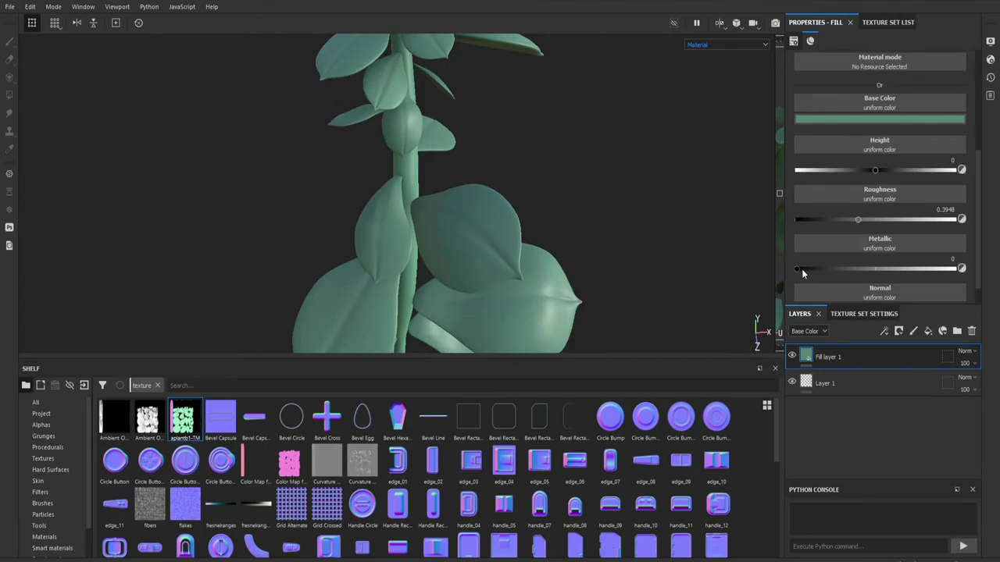
pyautogui.moveTo(802, 273)
pyautogui.mouseDown()
pyautogui.moveTo(930, 275)
pyautogui.moveTo(780, 283)
pyautogui.mouseUp()
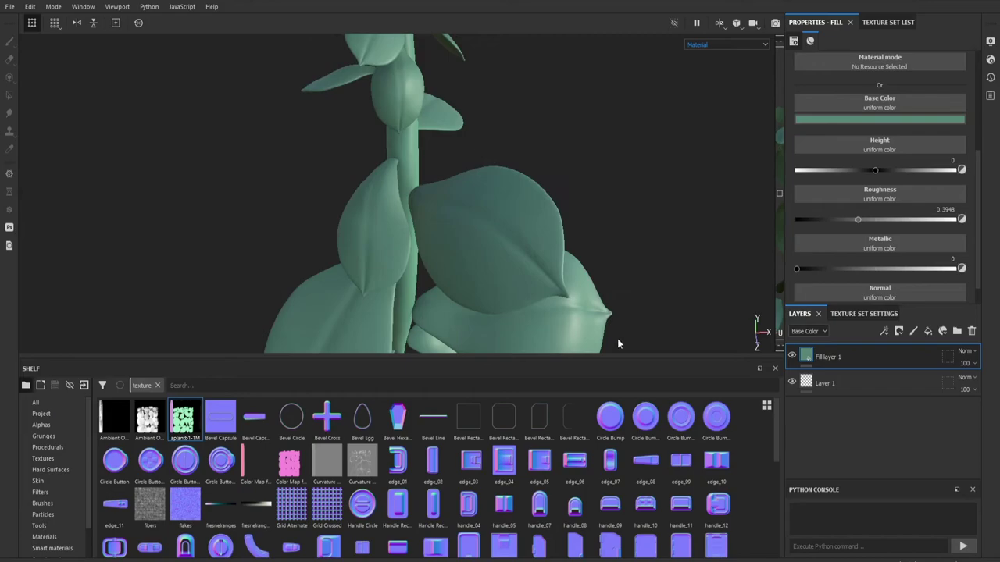
pyautogui.moveTo(618, 361); pyautogui.dragTo(621, 435)
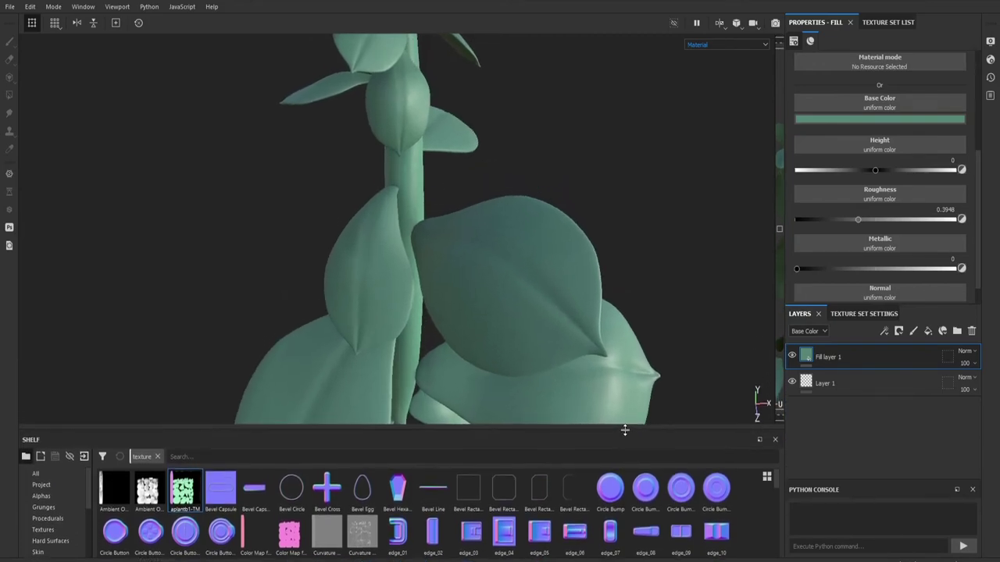
pyautogui.scroll(-4, 591, 310)
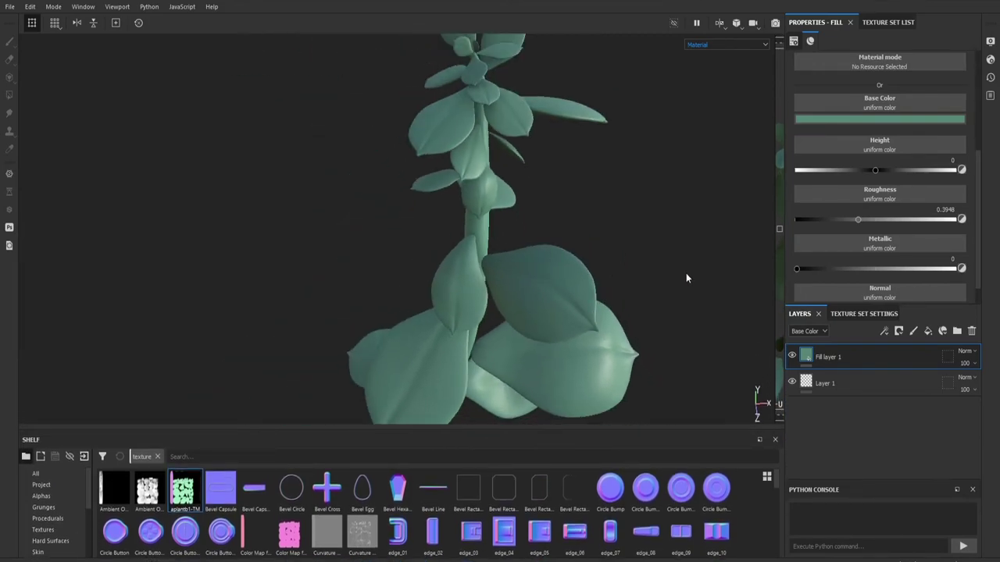
pyautogui.moveTo(859, 220); pyautogui.dragTo(869, 221)
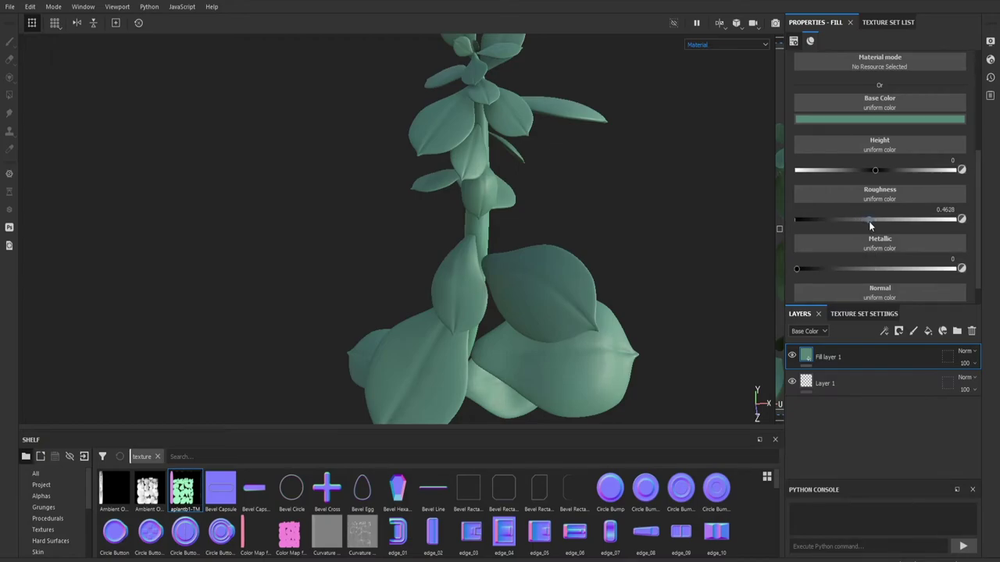
pyautogui.keyDown('alt'); pyautogui.moveTo(606, 206); pyautogui.dragTo(656, 240); pyautogui.keyUp('alt')
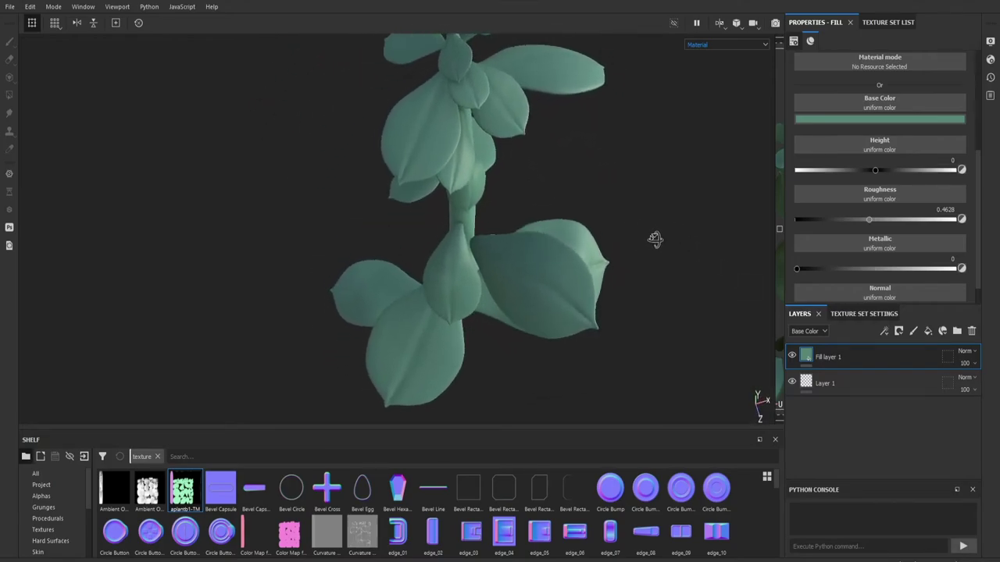
pyautogui.keyDown('alt'); pyautogui.moveTo(598, 189); pyautogui.dragTo(551, 211, button='middle'); pyautogui.keyUp('alt')
pyautogui.keyDown('alt'); pyautogui.moveTo(552, 212); pyautogui.dragTo(542, 267); pyautogui.keyUp('alt')
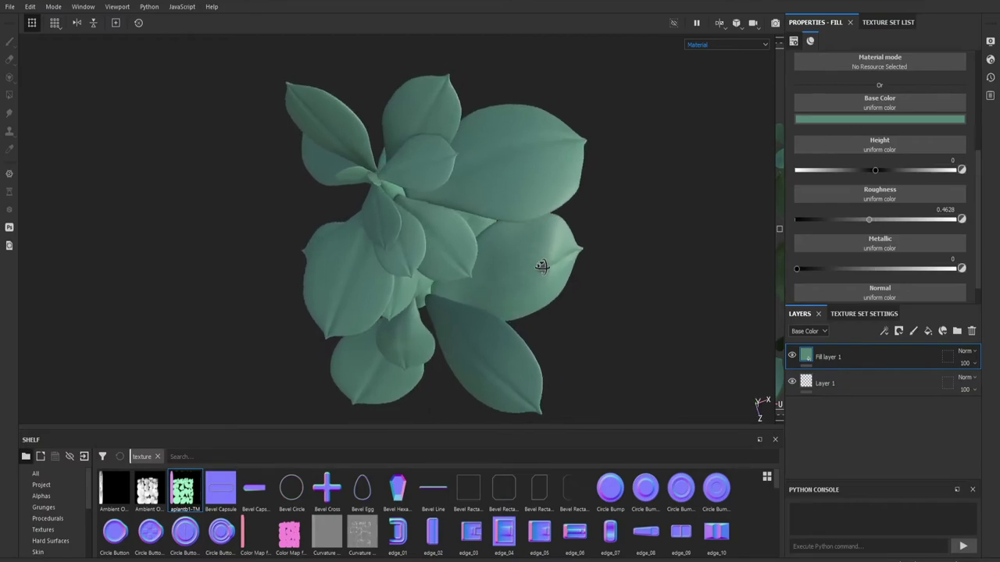
# Toggle Fill layer 1's visibility to compare the plant with and without the fill
pyautogui.click(884, 22)
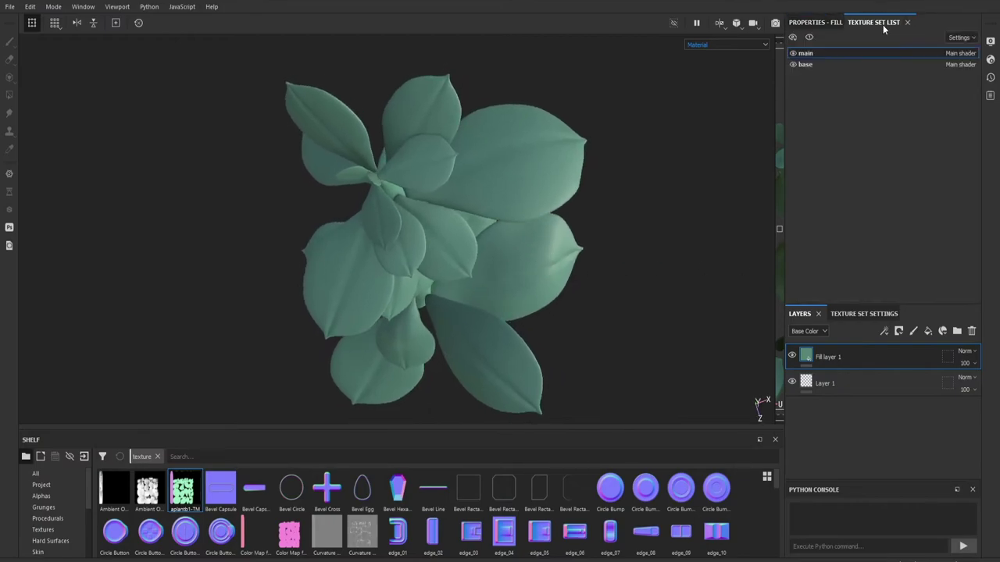
pyautogui.click(817, 22)
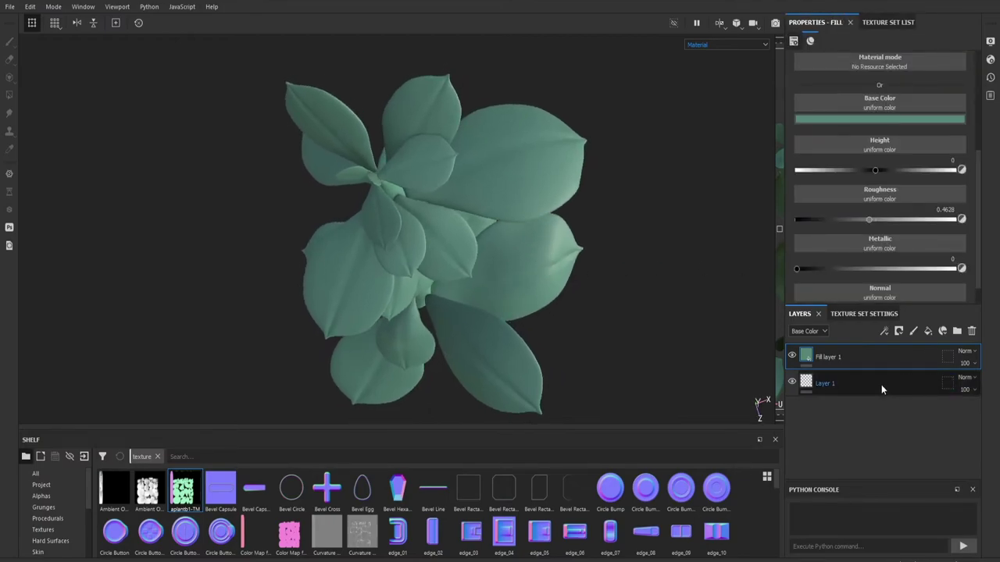
pyautogui.doubleClick(826, 384)
pyautogui.press('Return')
pyautogui.click(791, 357)
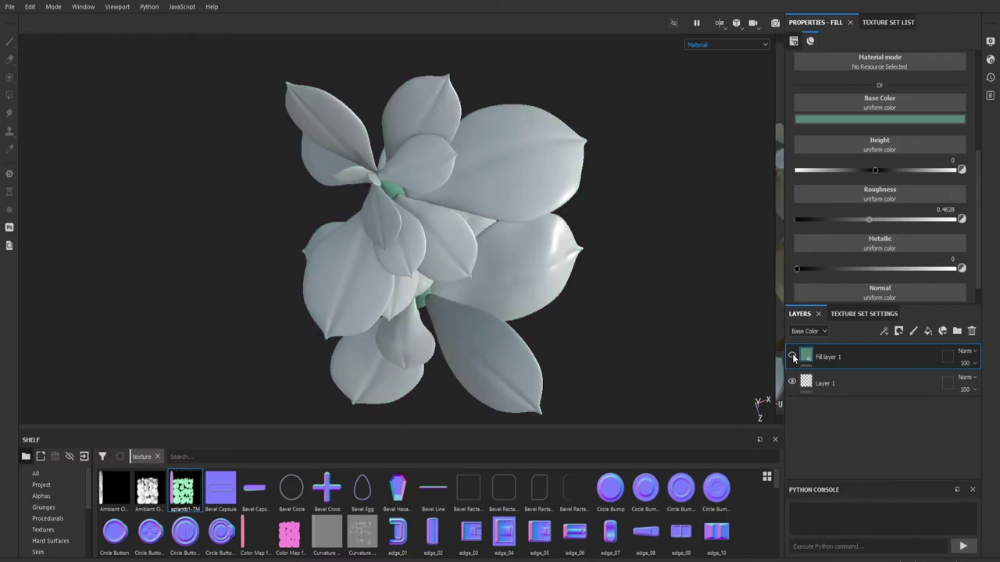
pyautogui.click(792, 357)
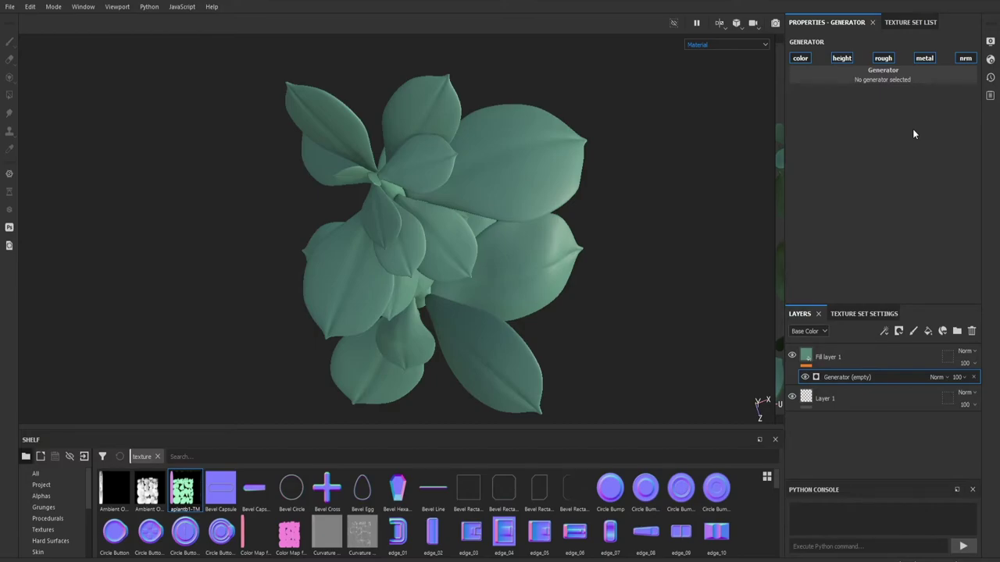
# Delete the Position generator from Fill layer 1, restoring the uniform teal-green fill
pyautogui.click(938, 151)
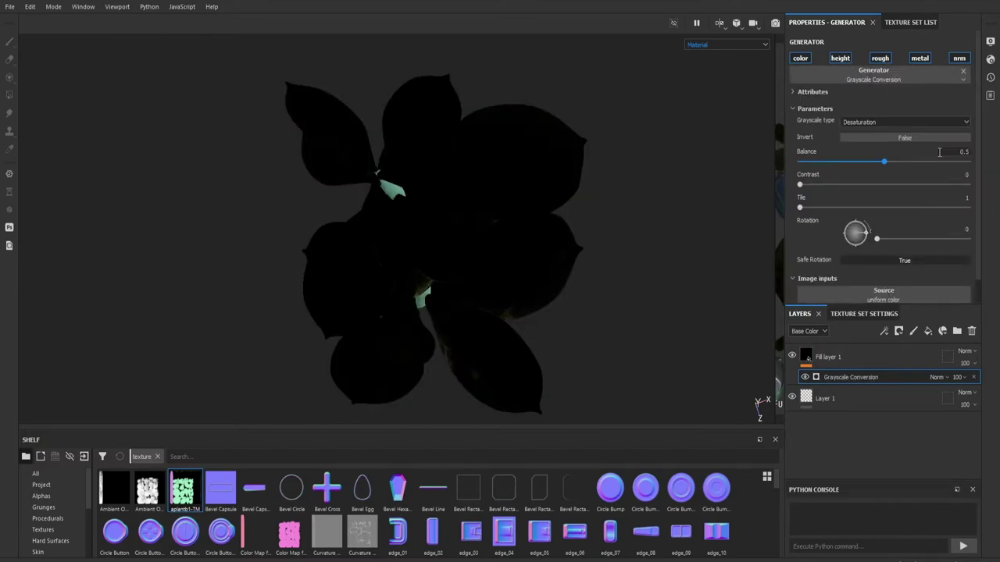
pyautogui.keyDown('alt'); pyautogui.moveTo(645, 293); pyautogui.dragTo(492, 245); pyautogui.keyUp('alt')
pyautogui.scroll(-1, 887, 203)
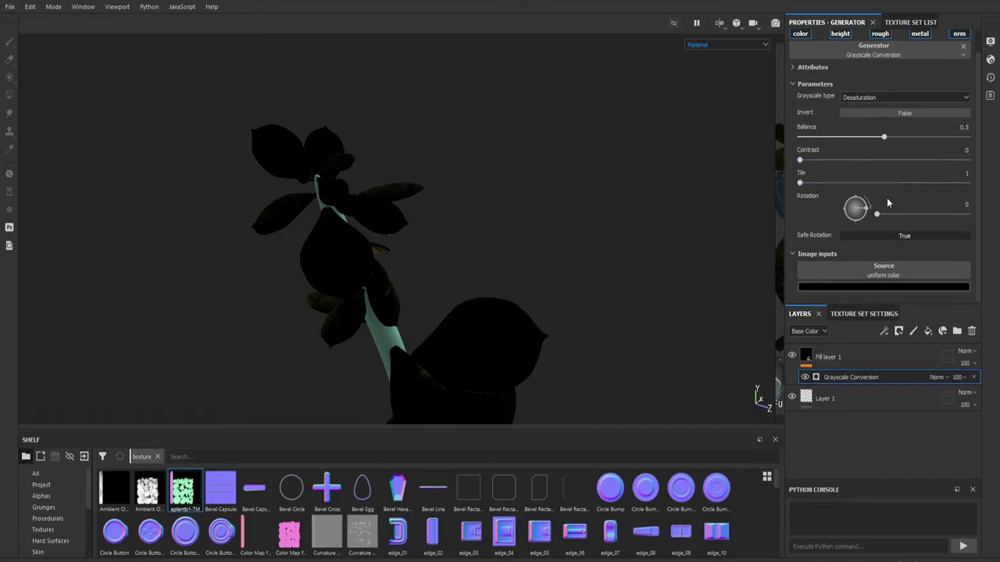
pyautogui.scroll(1, 887, 201)
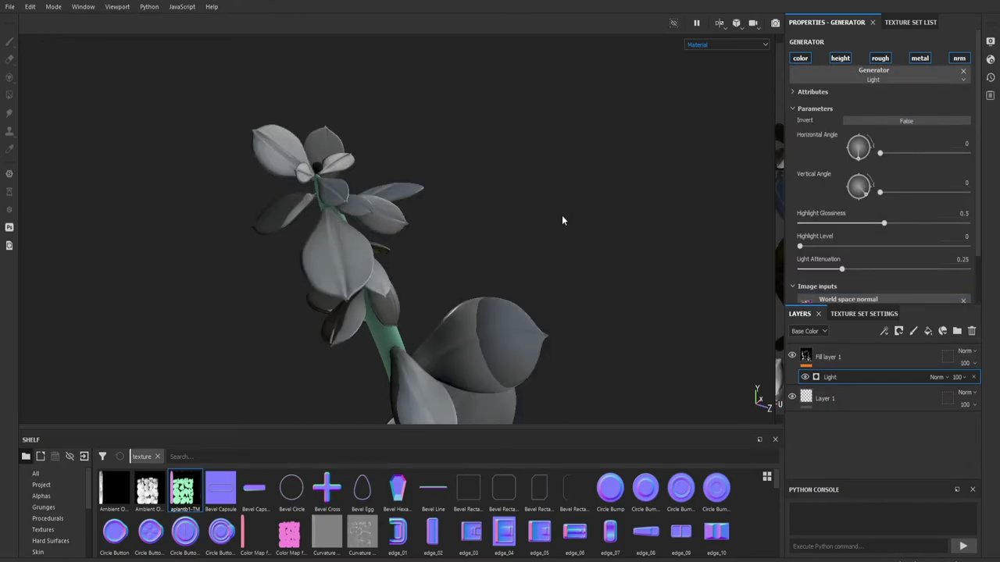
pyautogui.keyDown('alt'); pyautogui.moveTo(561, 220); pyautogui.dragTo(679, 245); pyautogui.keyUp('alt')
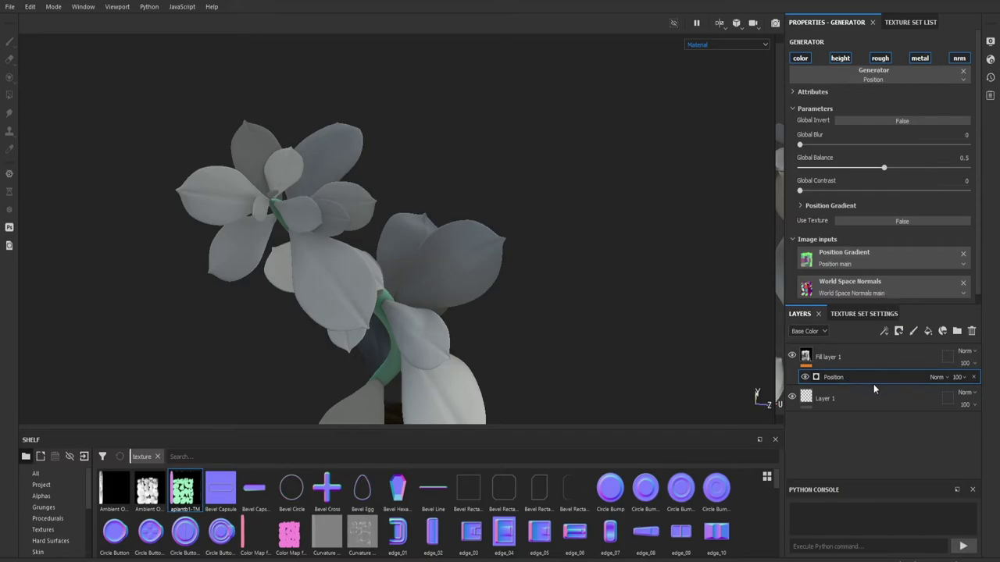
pyautogui.click(973, 331)
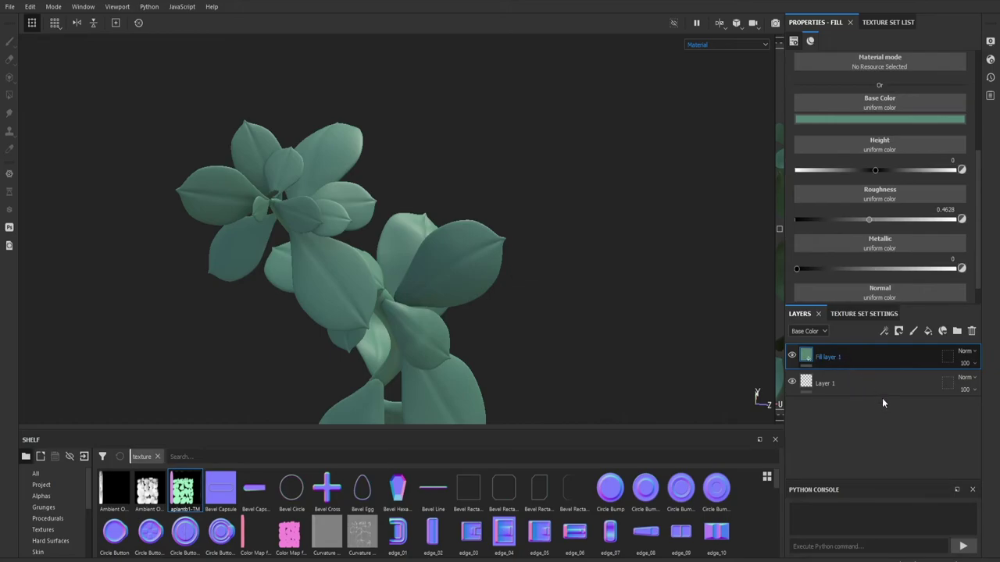
# Add a Paint effect to Fill layer 1 using the sampled leaf teal and roughness 0.3625
pyautogui.click(884, 332)
pyautogui.click(891, 361)
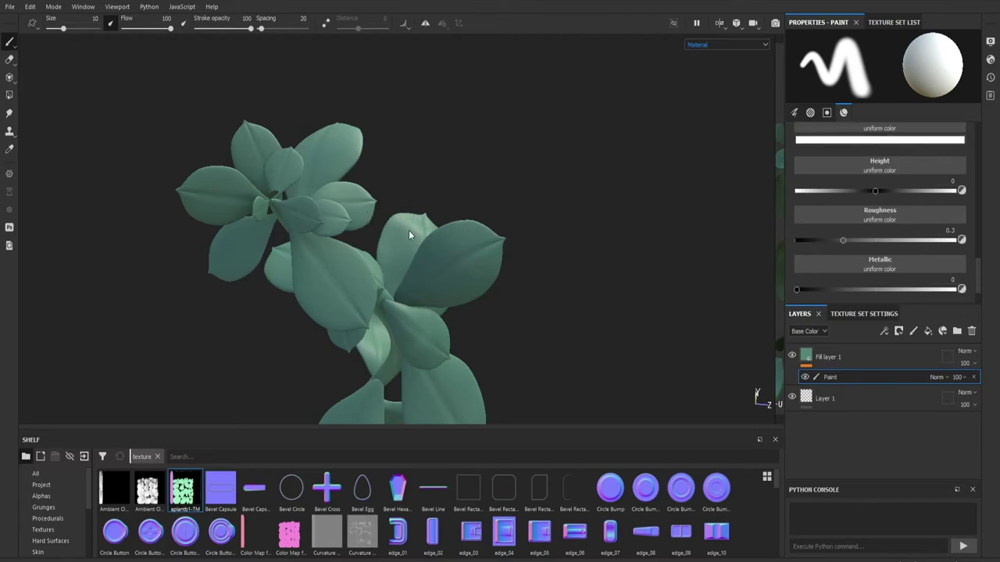
pyautogui.press('p')
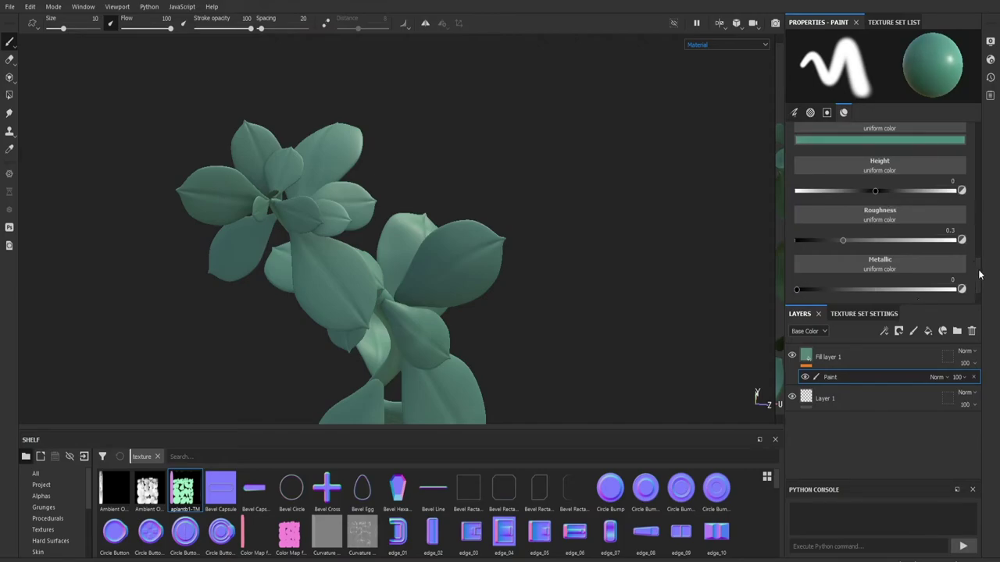
pyautogui.moveTo(980, 269); pyautogui.dragTo(980, 281)
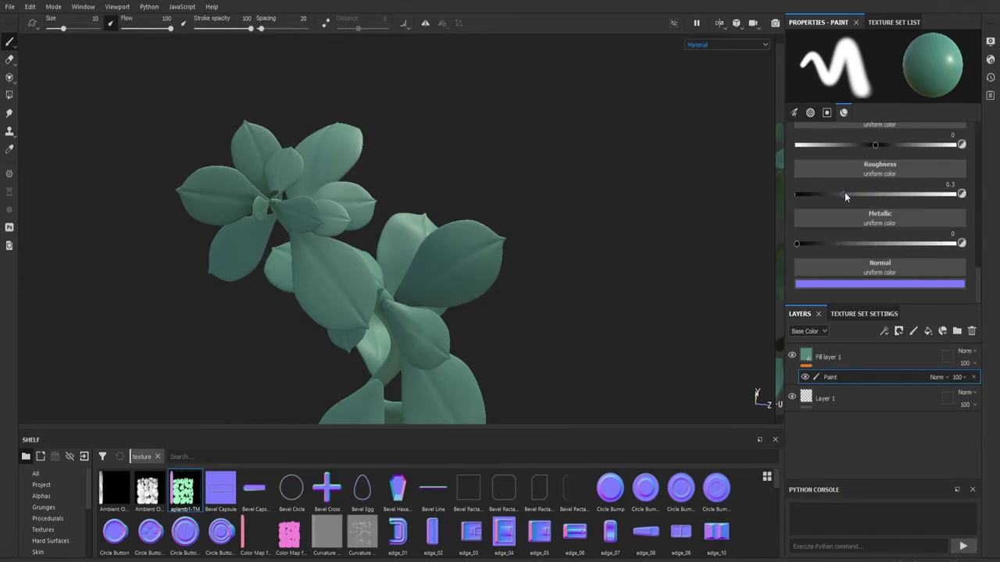
pyautogui.moveTo(844, 195)
pyautogui.mouseDown()
pyautogui.moveTo(864, 195)
pyautogui.moveTo(815, 194)
pyautogui.mouseUp()
pyautogui.moveTo(446, 266)
pyautogui.mouseDown()
pyautogui.moveTo(466, 231)
pyautogui.moveTo(439, 264)
pyautogui.moveTo(457, 262)
pyautogui.moveTo(460, 244)
pyautogui.moveTo(449, 266)
pyautogui.mouseUp()
pyautogui.moveTo(818, 197); pyautogui.dragTo(853, 194)
pyautogui.keyDown('alt'); pyautogui.moveTo(467, 223); pyautogui.dragTo(469, 251); pyautogui.keyUp('alt')
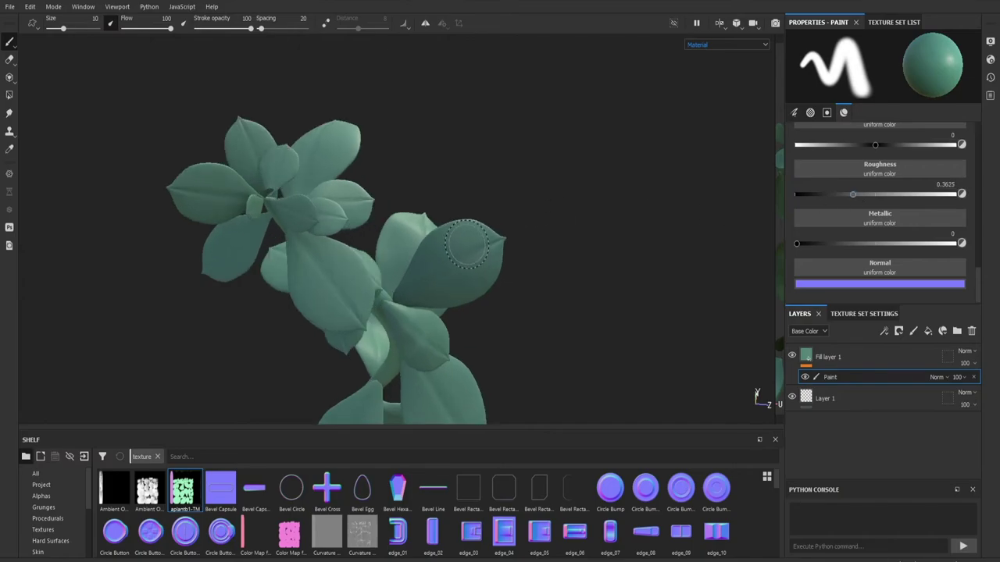
pyautogui.scroll(-2, 48, 508)
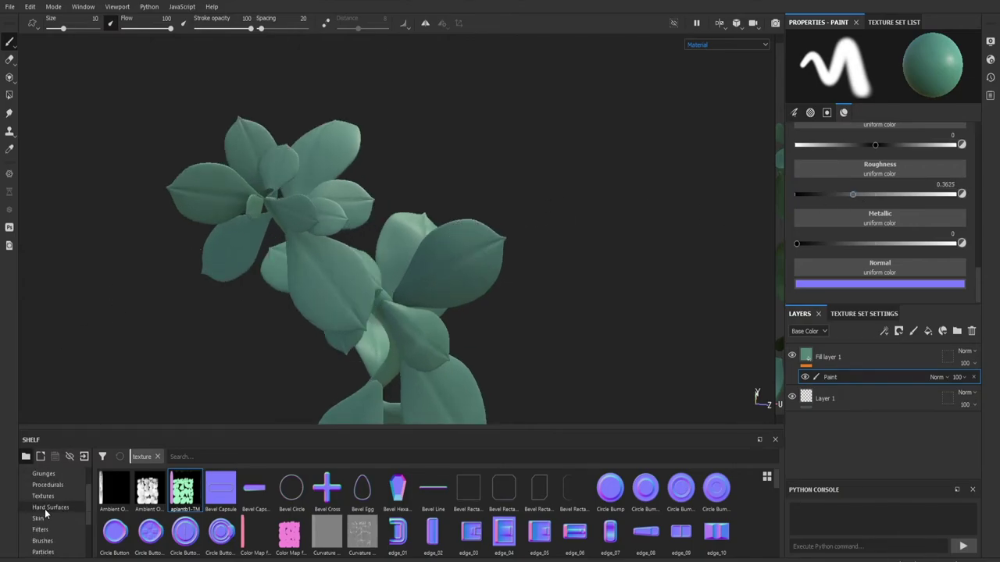
# Pick the Dirt 1 brush from the Shelf and try a test stroke on the central leaf, then undo it
pyautogui.moveTo(156, 429); pyautogui.dragTo(156, 353)
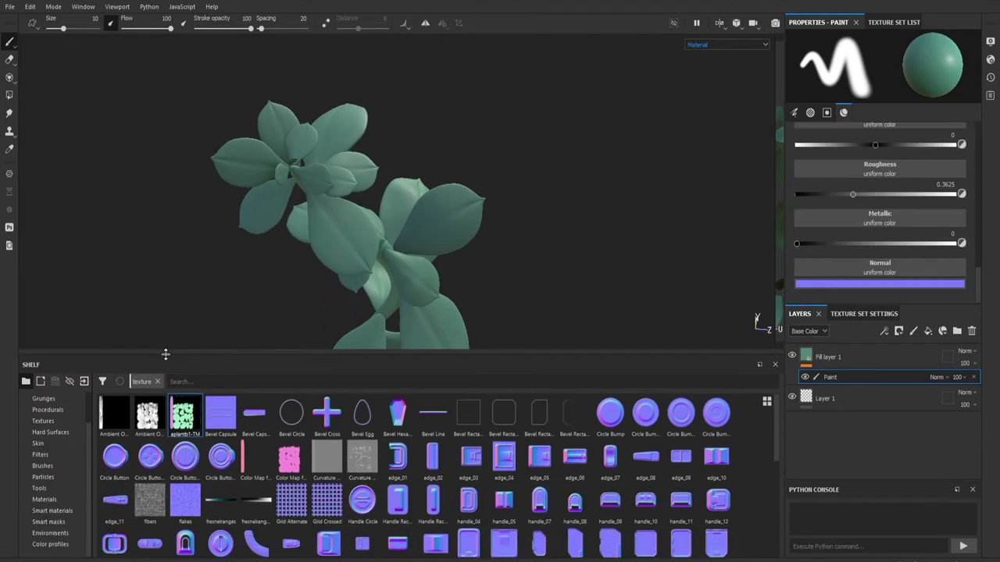
pyautogui.click(42, 465)
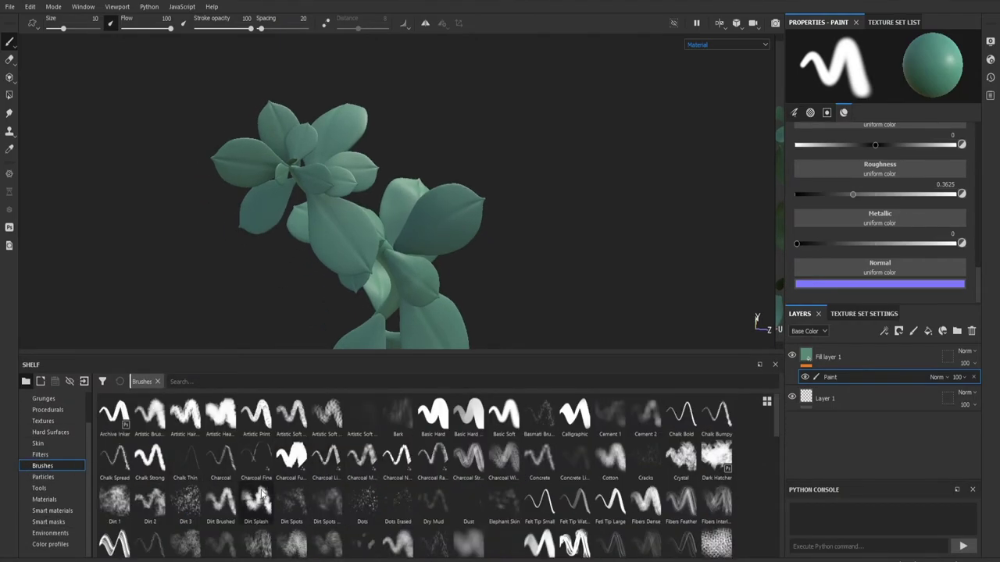
pyautogui.click(115, 502)
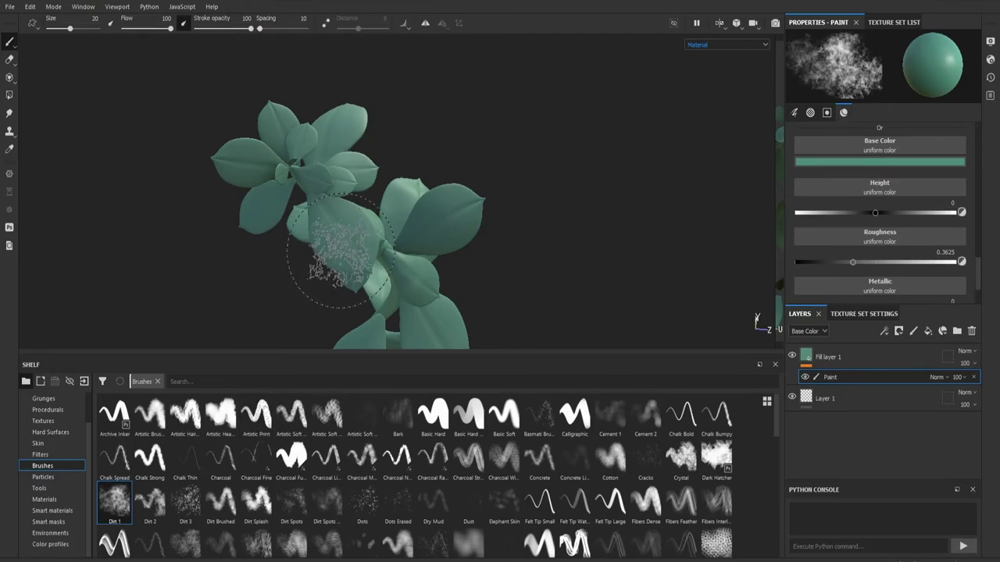
pyautogui.scroll(4, 330, 250)
pyautogui.scroll(3, 348, 246)
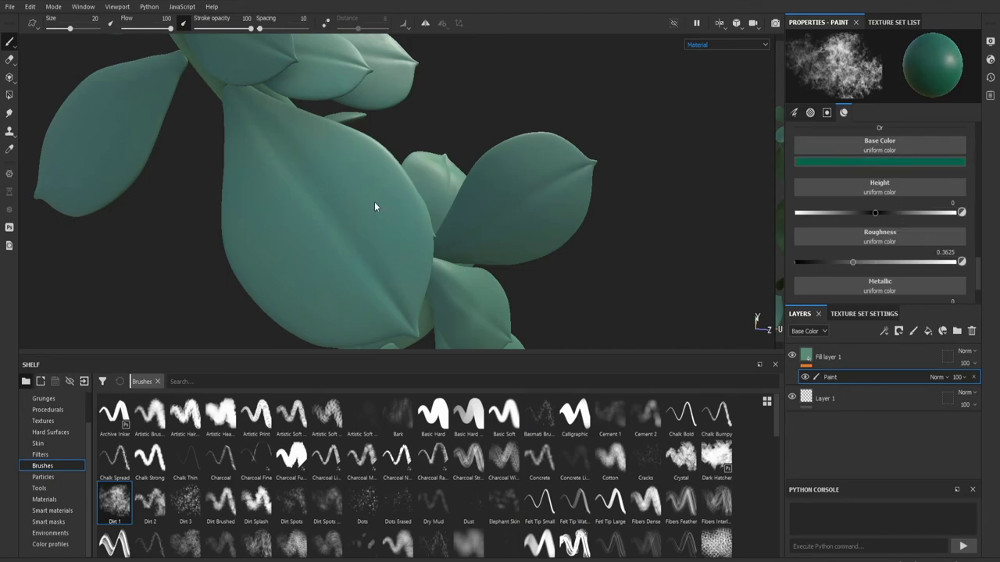
pyautogui.moveTo(375, 206)
pyautogui.mouseDown()
pyautogui.moveTo(306, 261)
pyautogui.moveTo(341, 209)
pyautogui.mouseUp()
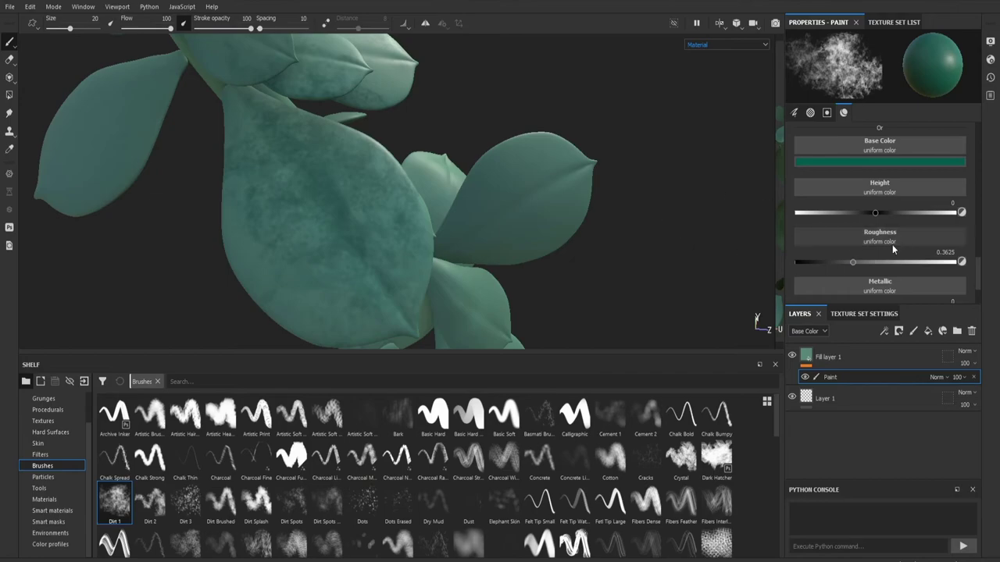
pyautogui.hotkey('ctrl', 'z')
pyautogui.hotkey('ctrl', 'z')
pyautogui.hotkey('ctrl', 'z')
pyautogui.hotkey('ctrl', 'z')
pyautogui.hotkey('ctrl', 'z')
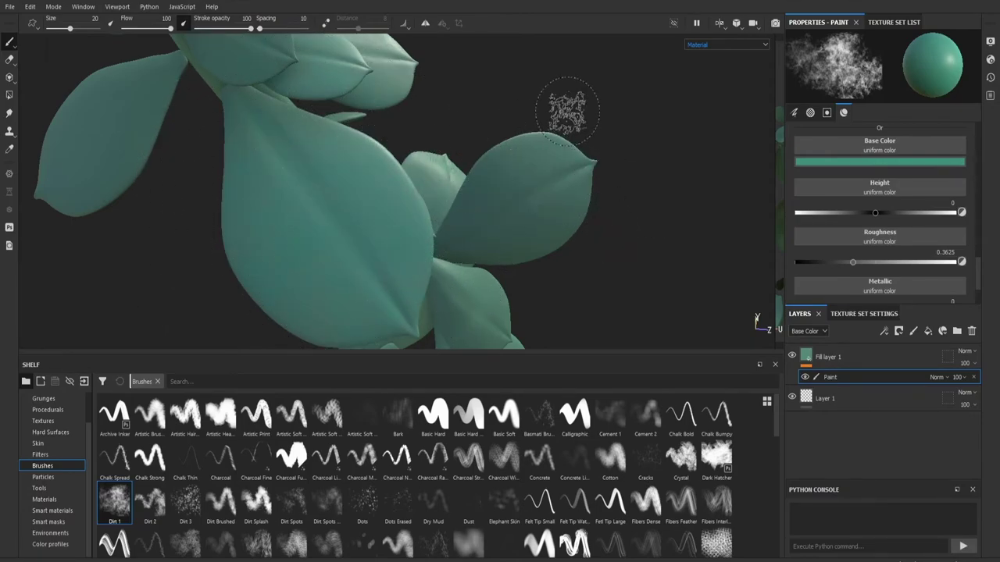
# Orbit around the plant to bring the lower stem leaves into view
pyautogui.scroll(-4, 625, 206)
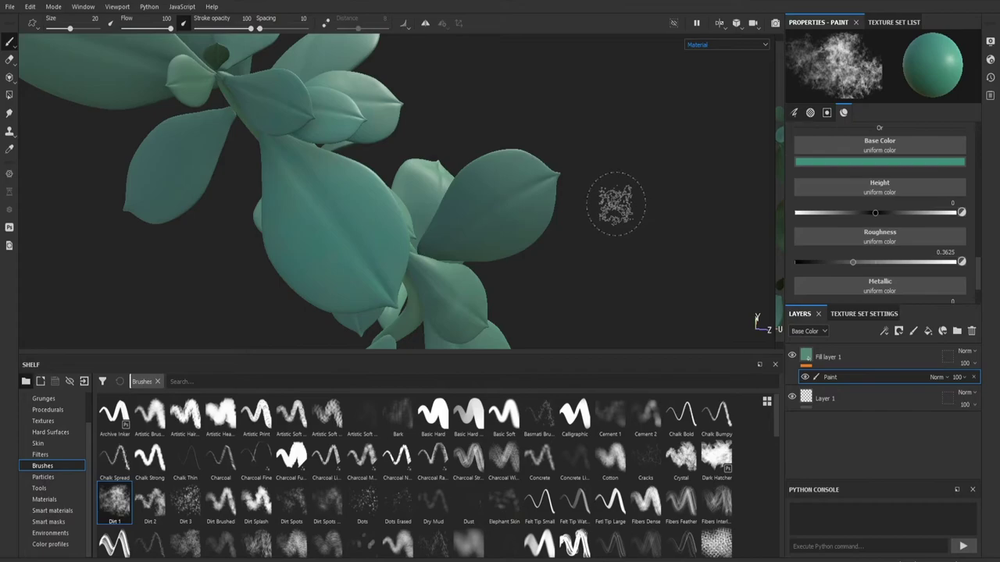
pyautogui.scroll(4, 616, 206)
pyautogui.scroll(-3, 614, 204)
pyautogui.keyDown('alt'); pyautogui.moveTo(614, 205); pyautogui.dragTo(585, 201); pyautogui.keyUp('alt')
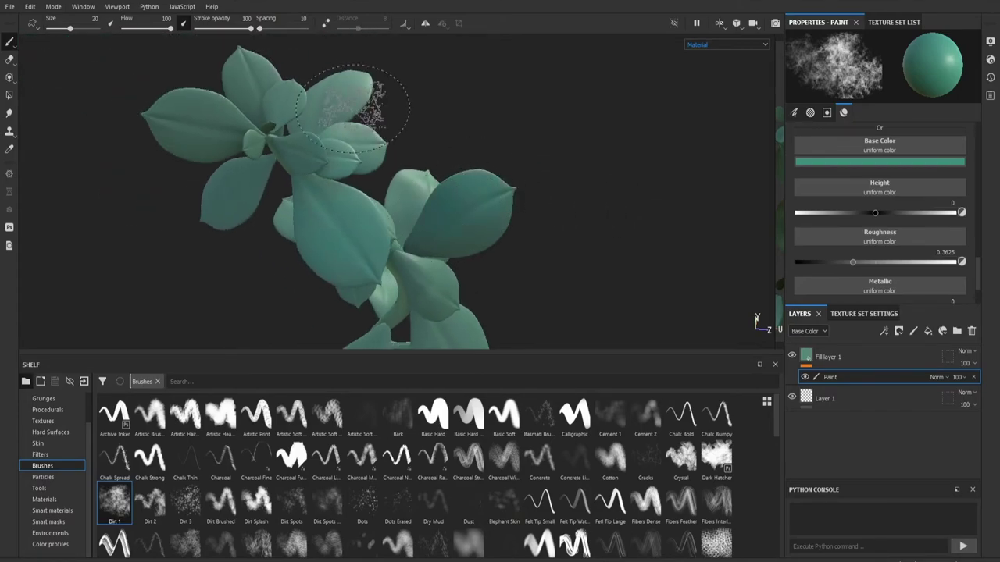
pyautogui.moveTo(493, 176)
pyautogui.keyDown('alt'); pyautogui.mouseDown()
pyautogui.moveTo(401, 205)
pyautogui.moveTo(513, 214)
pyautogui.mouseUp(); pyautogui.keyUp('alt')
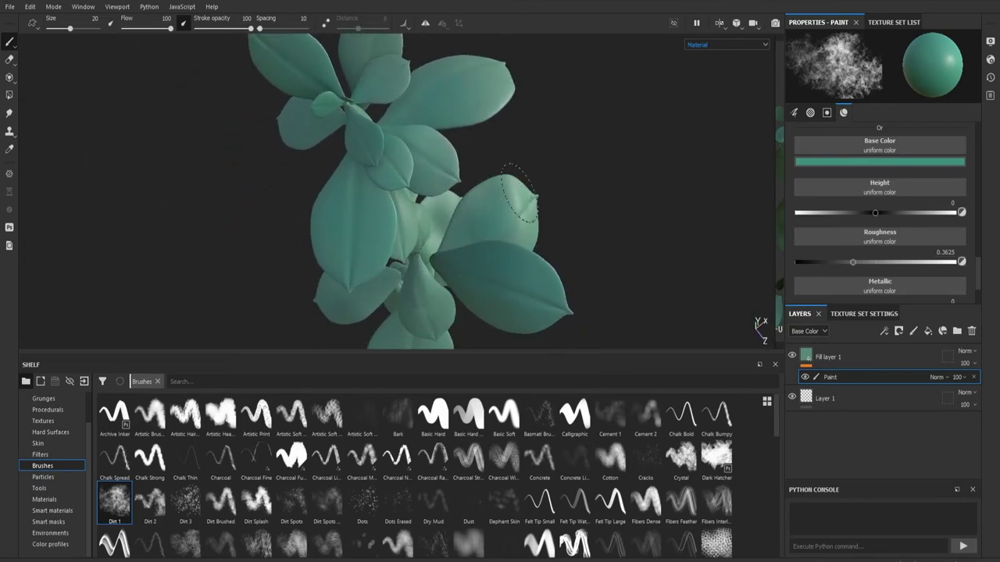
pyautogui.moveTo(586, 201)
pyautogui.keyDown('alt'); pyautogui.mouseDown()
pyautogui.moveTo(476, 172)
pyautogui.moveTo(420, 262)
pyautogui.mouseUp(); pyautogui.keyUp('alt')
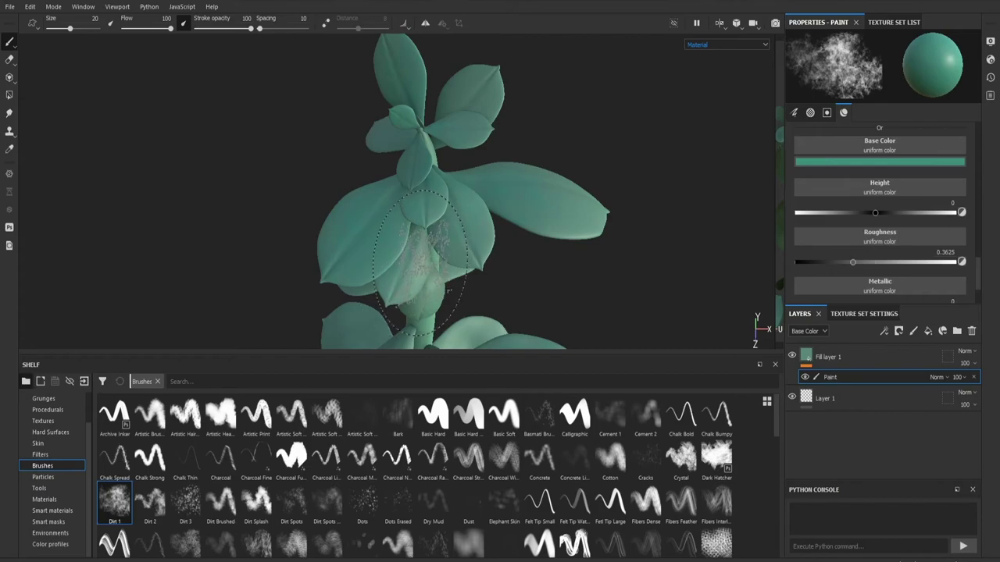
pyautogui.moveTo(518, 284)
pyautogui.keyDown('alt'); pyautogui.mouseDown()
pyautogui.moveTo(549, 267)
pyautogui.moveTo(542, 243)
pyautogui.moveTo(511, 307)
pyautogui.moveTo(460, 197)
pyautogui.mouseUp(); pyautogui.keyUp('alt')
pyautogui.scroll(-5, 550, 268)
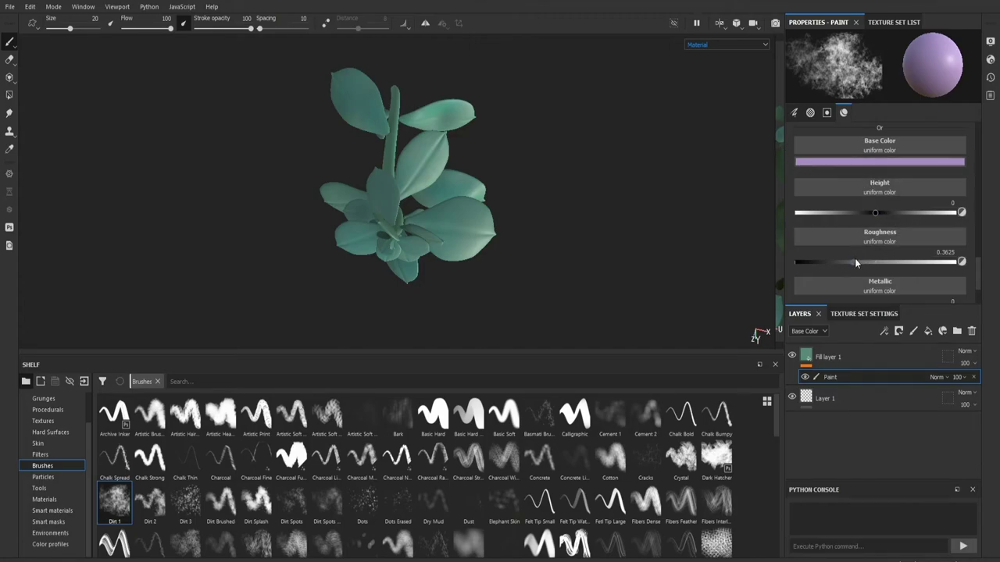
pyautogui.moveTo(854, 262); pyautogui.dragTo(867, 263)
pyautogui.moveTo(396, 180)
pyautogui.mouseDown()
pyautogui.moveTo(423, 156)
pyautogui.moveTo(413, 192)
pyautogui.moveTo(424, 152)
pyautogui.moveTo(449, 181)
pyautogui.mouseUp()
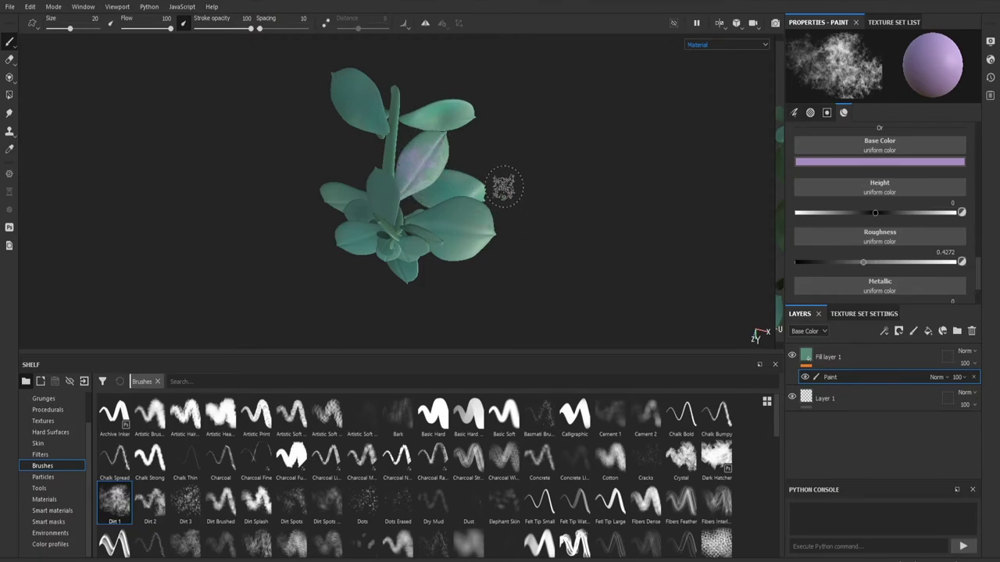
pyautogui.hotkey('ctrl', 'z')
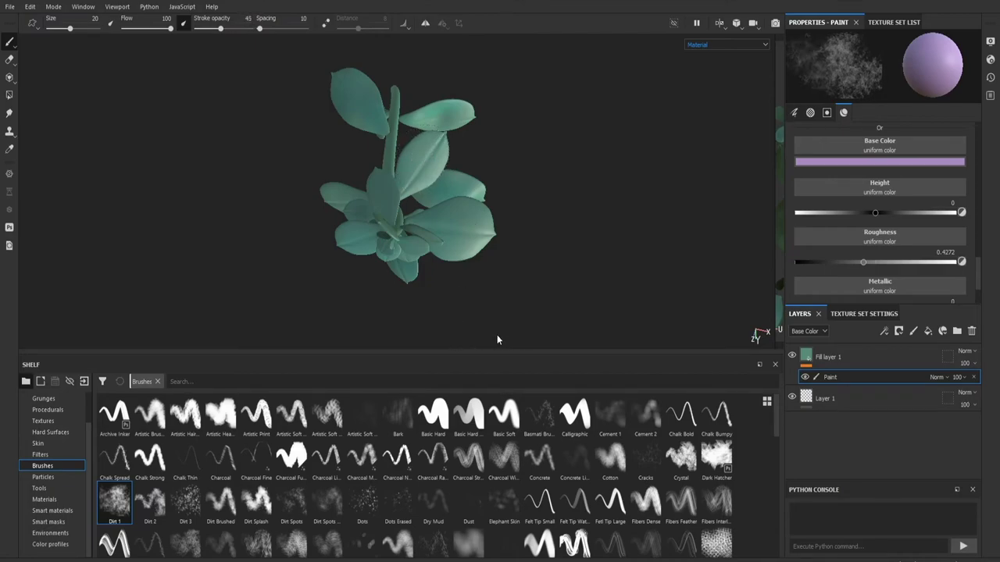
pyautogui.moveTo(391, 196)
pyautogui.mouseDown()
pyautogui.moveTo(397, 227)
pyautogui.moveTo(398, 157)
pyautogui.mouseUp()
pyautogui.moveTo(520, 252)
pyautogui.keyDown('ctrl'); pyautogui.mouseDown(button='right')
pyautogui.moveTo(509, 251)
pyautogui.moveTo(531, 252)
pyautogui.moveTo(522, 254)
pyautogui.mouseUp(button='right'); pyautogui.keyUp('ctrl')
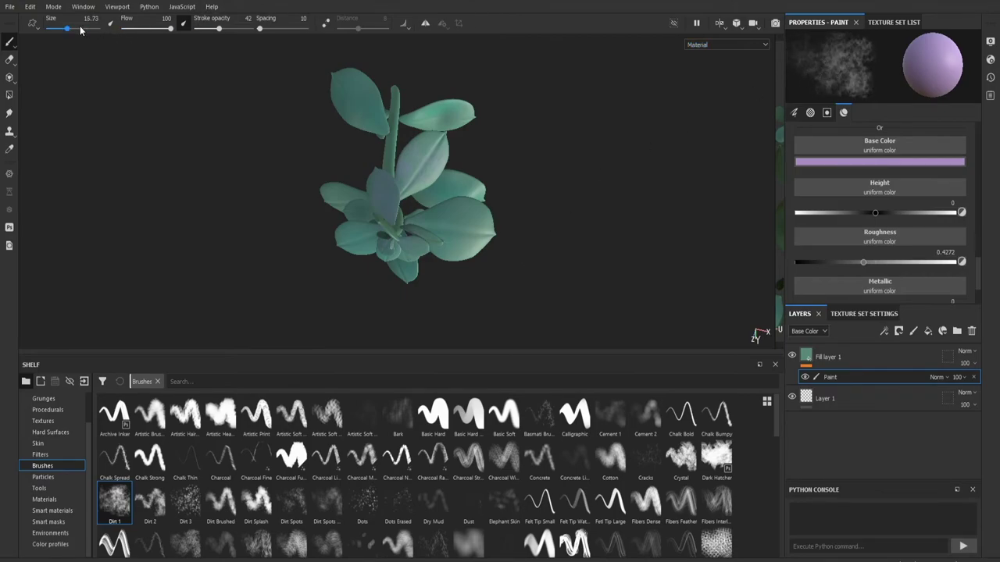
pyautogui.moveTo(261, 30)
pyautogui.mouseDown()
pyautogui.moveTo(285, 34)
pyautogui.moveTo(247, 37)
pyautogui.mouseUp()
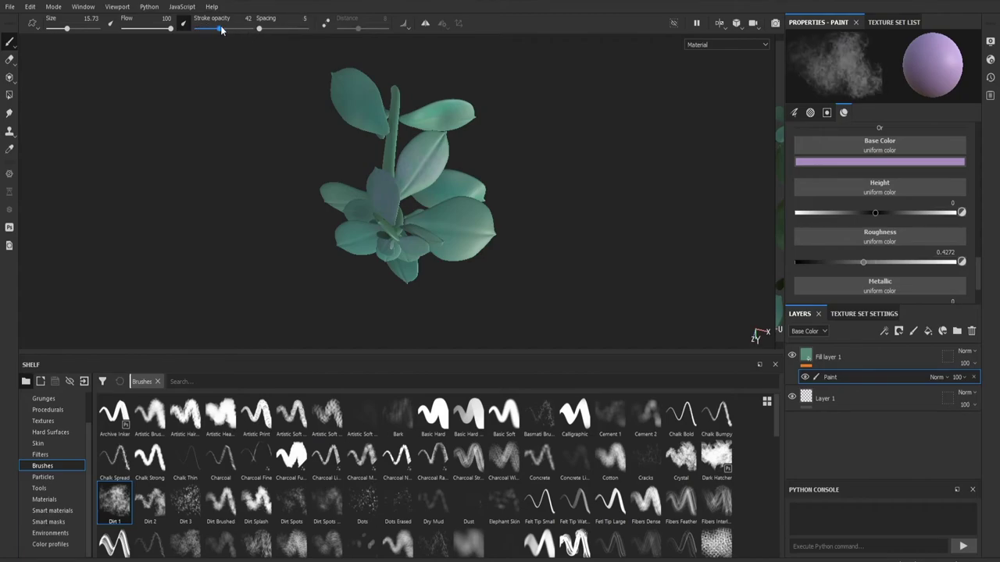
pyautogui.moveTo(168, 31)
pyautogui.mouseDown()
pyautogui.moveTo(139, 32)
pyautogui.moveTo(182, 35)
pyautogui.mouseUp()
pyautogui.scroll(6, 459, 176)
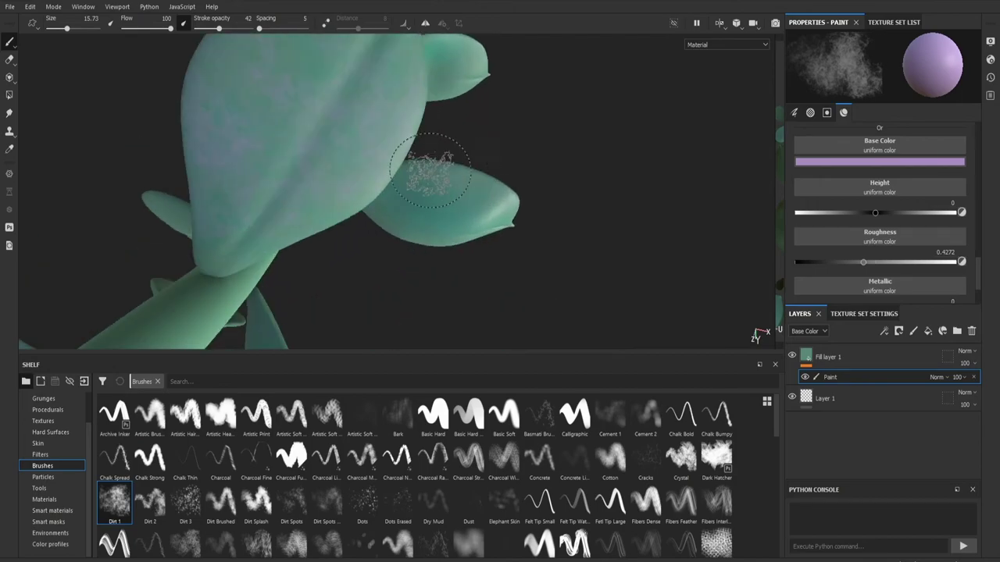
pyautogui.scroll(-2, 420, 168)
pyautogui.scroll(-3, 440, 167)
pyautogui.moveTo(440, 167)
pyautogui.keyDown('alt'); pyautogui.mouseDown()
pyautogui.moveTo(394, 145)
pyautogui.moveTo(445, 140)
pyautogui.moveTo(422, 117)
pyautogui.moveTo(497, 174)
pyautogui.moveTo(531, 179)
pyautogui.moveTo(469, 184)
pyautogui.moveTo(419, 163)
pyautogui.moveTo(503, 179)
pyautogui.moveTo(437, 175)
pyautogui.moveTo(478, 174)
pyautogui.mouseUp(); pyautogui.keyUp('alt')
pyautogui.scroll(3, 445, 141)
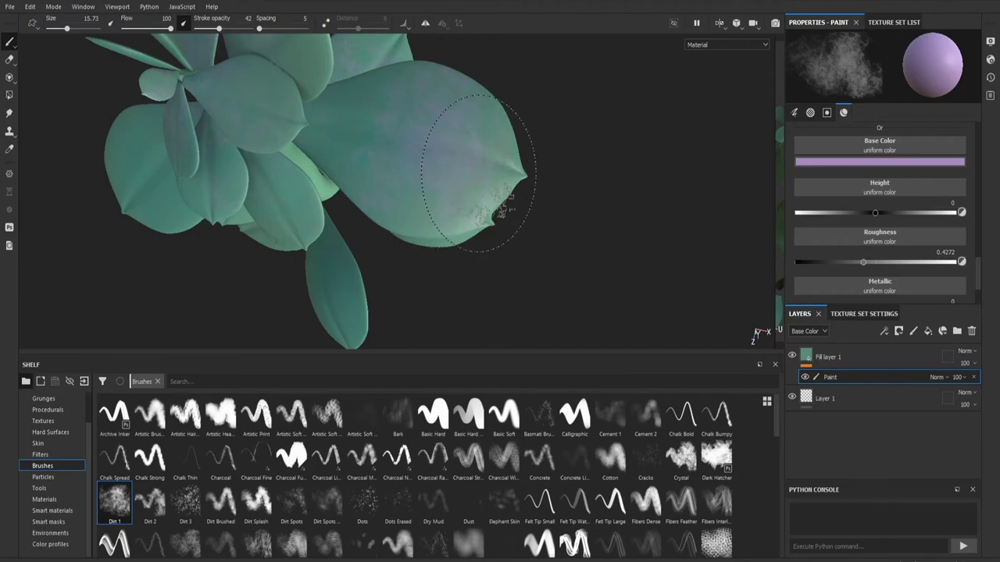
pyautogui.scroll(3, 407, 243)
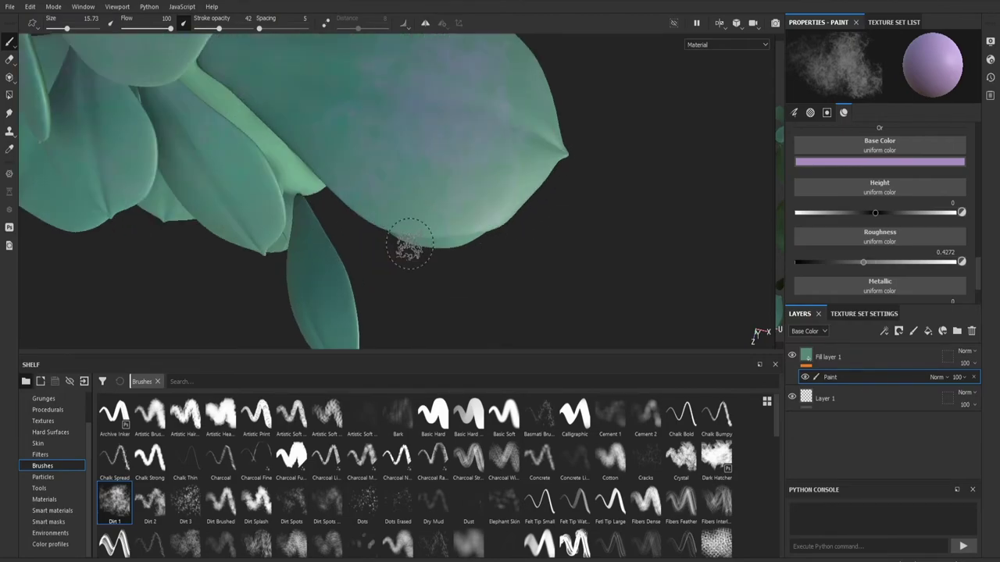
pyautogui.scroll(-5, 402, 239)
pyautogui.keyDown('alt'); pyautogui.moveTo(398, 230); pyautogui.dragTo(446, 196); pyautogui.keyUp('alt')
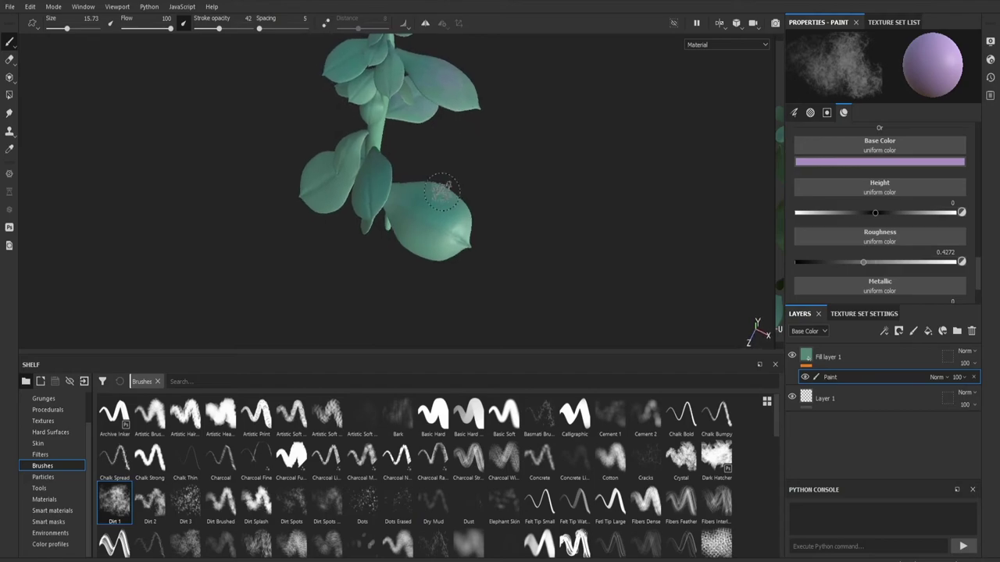
pyautogui.scroll(4, 403, 183)
pyautogui.moveTo(389, 178)
pyautogui.keyDown('alt'); pyautogui.mouseDown()
pyautogui.moveTo(438, 143)
pyautogui.moveTo(531, 112)
pyautogui.moveTo(534, 133)
pyautogui.mouseUp(); pyautogui.keyUp('alt')
pyautogui.moveTo(449, 149)
pyautogui.mouseDown()
pyautogui.moveTo(451, 191)
pyautogui.moveTo(414, 156)
pyautogui.moveTo(417, 220)
pyautogui.moveTo(442, 188)
pyautogui.moveTo(414, 201)
pyautogui.mouseUp()
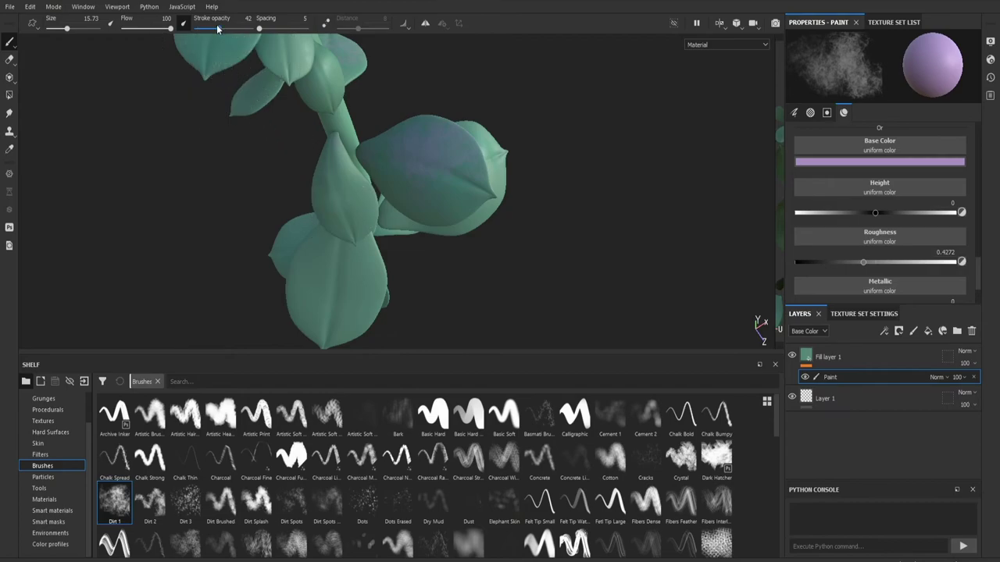
pyautogui.moveTo(217, 29); pyautogui.dragTo(206, 29)
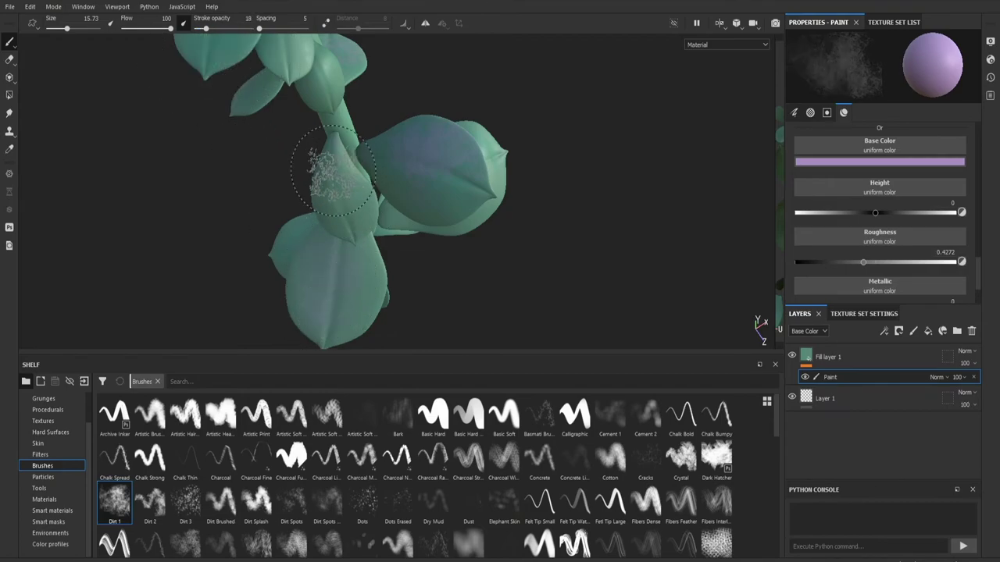
pyautogui.moveTo(429, 242)
pyautogui.keyDown('alt'); pyautogui.mouseDown()
pyautogui.moveTo(409, 229)
pyautogui.moveTo(445, 211)
pyautogui.mouseUp(); pyautogui.keyUp('alt')
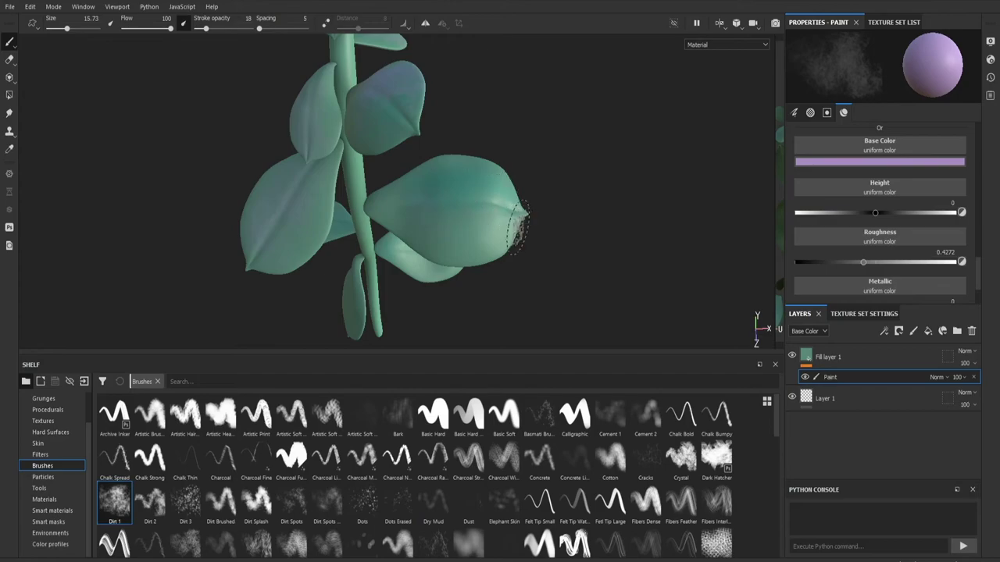
pyautogui.moveTo(549, 248)
pyautogui.keyDown('alt'); pyautogui.mouseDown()
pyautogui.moveTo(534, 206)
pyautogui.moveTo(419, 302)
pyautogui.mouseUp(); pyautogui.keyUp('alt')
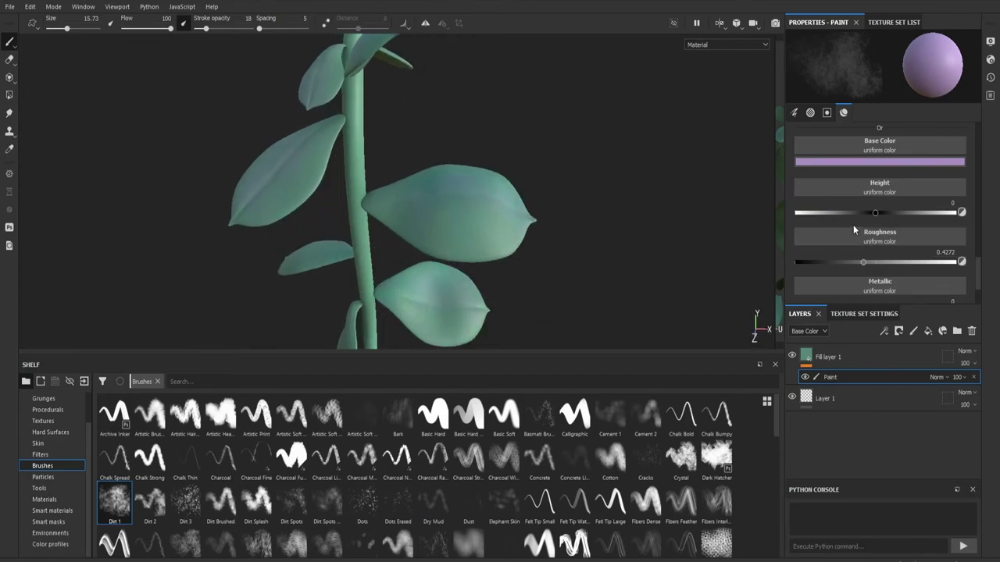
pyautogui.scroll(-2, 850, 228)
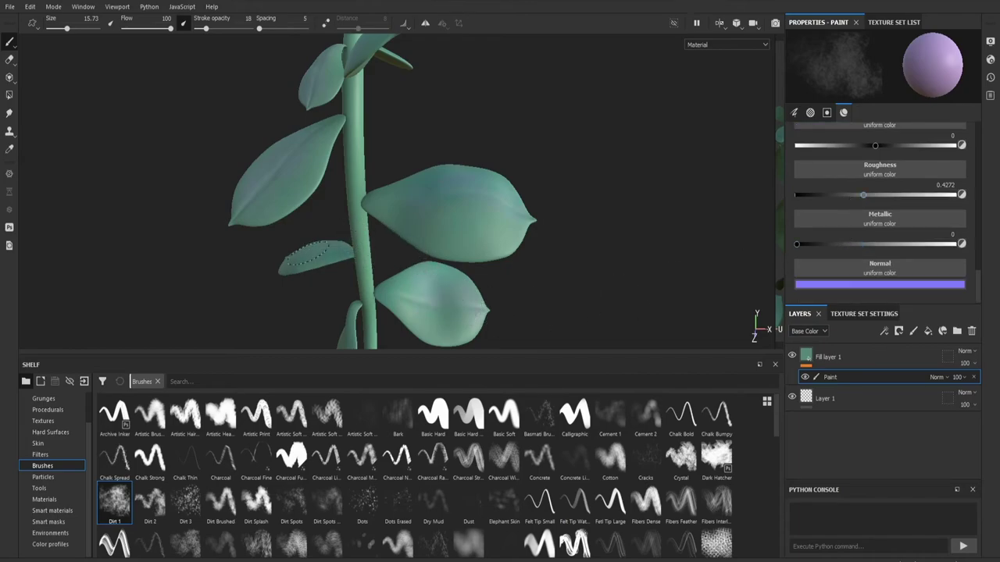
pyautogui.moveTo(518, 263)
pyautogui.keyDown('alt'); pyautogui.mouseDown()
pyautogui.moveTo(571, 172)
pyautogui.moveTo(479, 212)
pyautogui.moveTo(547, 226)
pyautogui.mouseUp(); pyautogui.keyUp('alt')
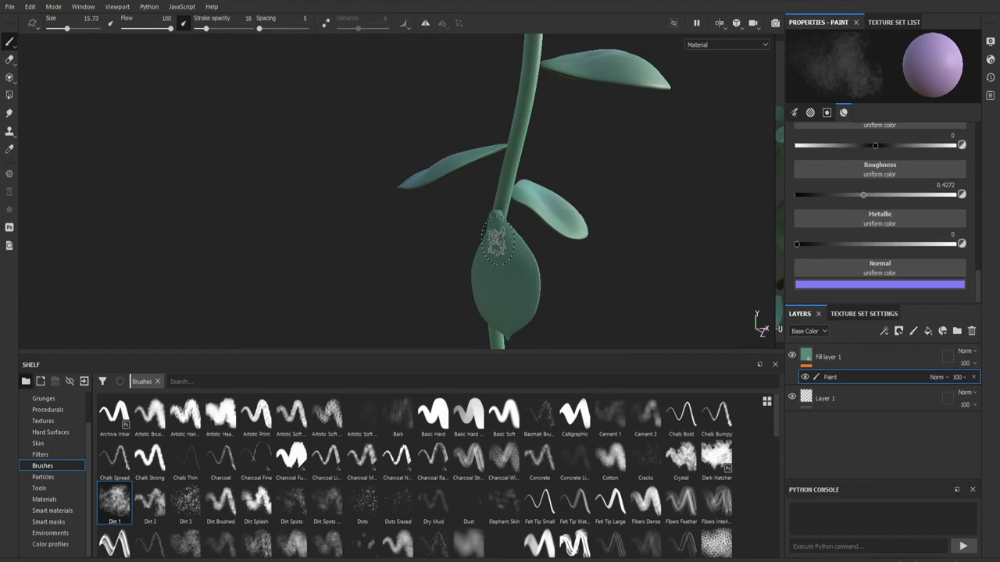
pyautogui.moveTo(617, 250)
pyautogui.keyDown('alt'); pyautogui.mouseDown()
pyautogui.moveTo(495, 161)
pyautogui.moveTo(331, 200)
pyautogui.moveTo(521, 197)
pyautogui.moveTo(568, 161)
pyautogui.moveTo(464, 150)
pyautogui.moveTo(455, 196)
pyautogui.moveTo(363, 175)
pyautogui.moveTo(462, 159)
pyautogui.moveTo(465, 173)
pyautogui.moveTo(380, 151)
pyautogui.moveTo(239, 145)
pyautogui.moveTo(540, 183)
pyautogui.moveTo(570, 153)
pyautogui.moveTo(558, 136)
pyautogui.moveTo(480, 167)
pyautogui.mouseUp(); pyautogui.keyUp('alt')
pyautogui.scroll(5, 547, 179)
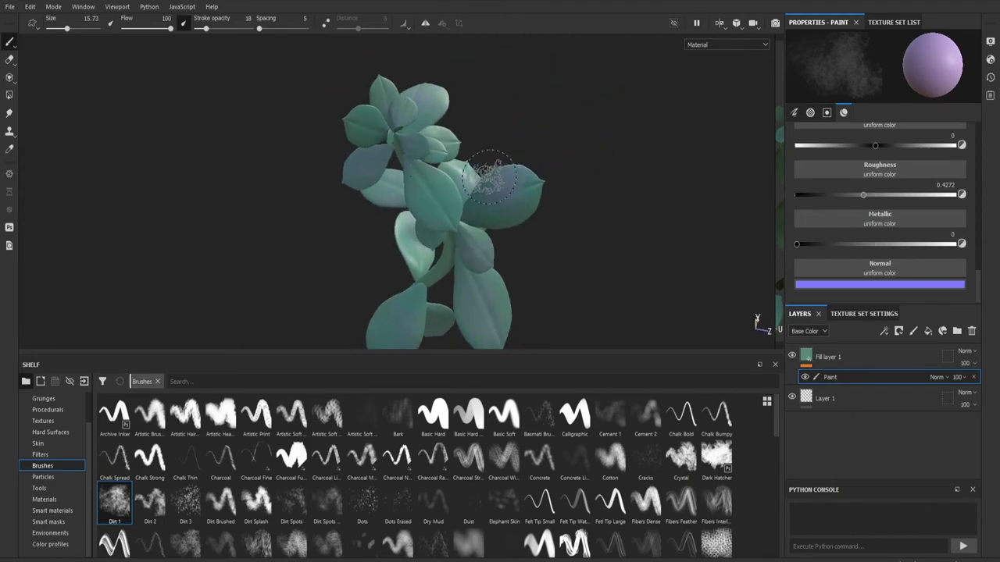
pyautogui.scroll(5, 484, 167)
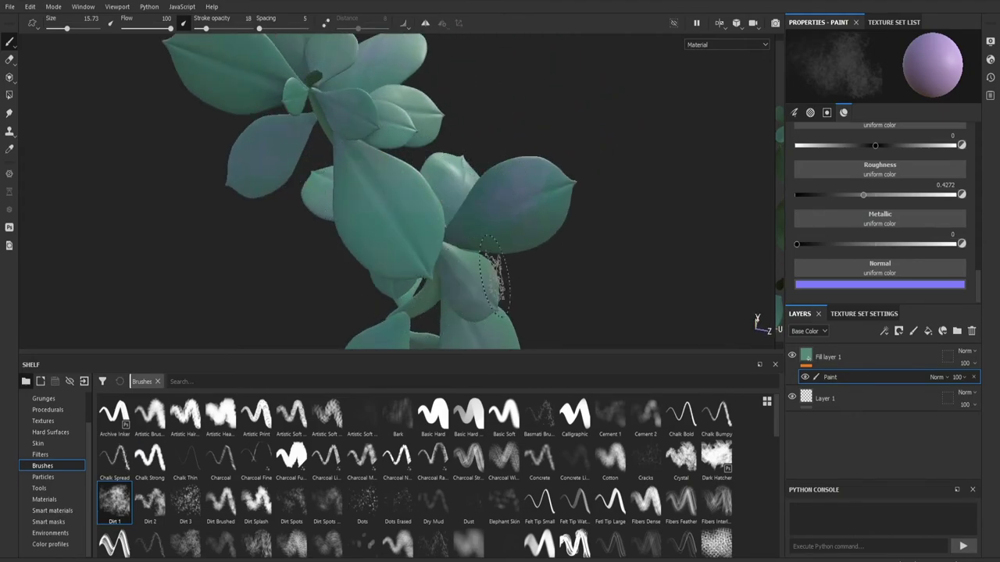
pyautogui.keyDown('alt'); pyautogui.moveTo(588, 209); pyautogui.dragTo(347, 138); pyautogui.keyUp('alt')
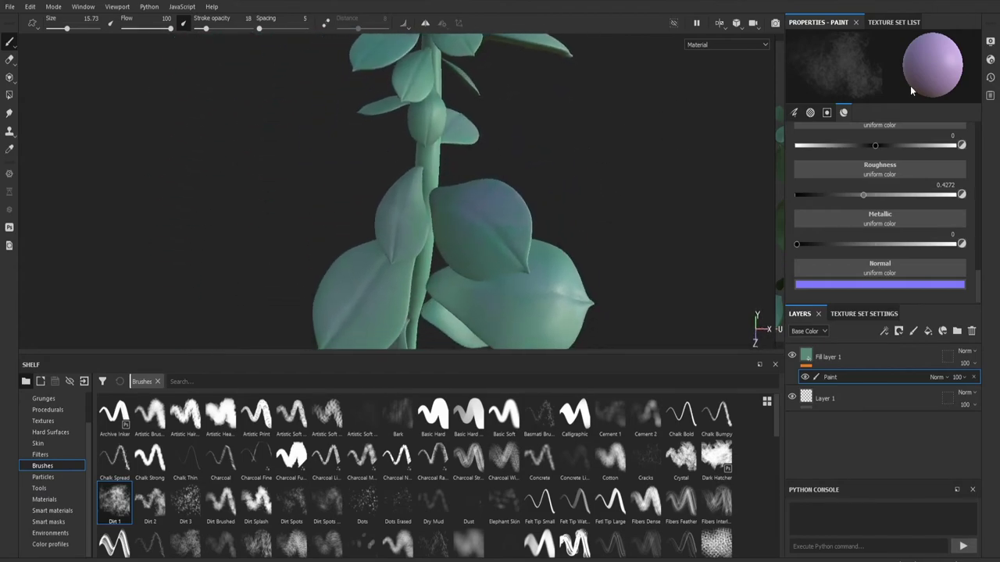
# Select the base texture set and hide the main set's leaves to isolate the stem
pyautogui.click(904, 23)
pyautogui.click(807, 65)
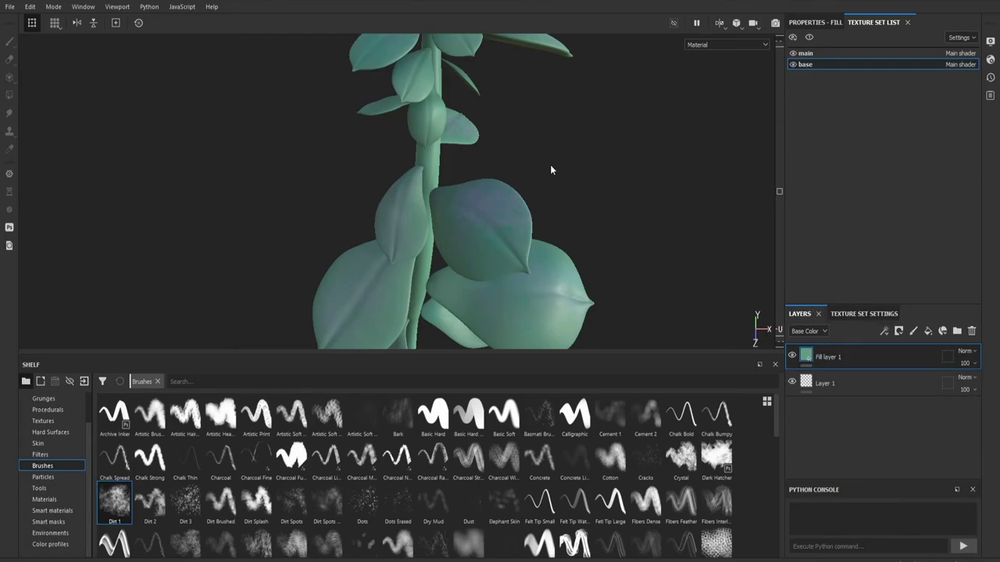
pyautogui.click(793, 53)
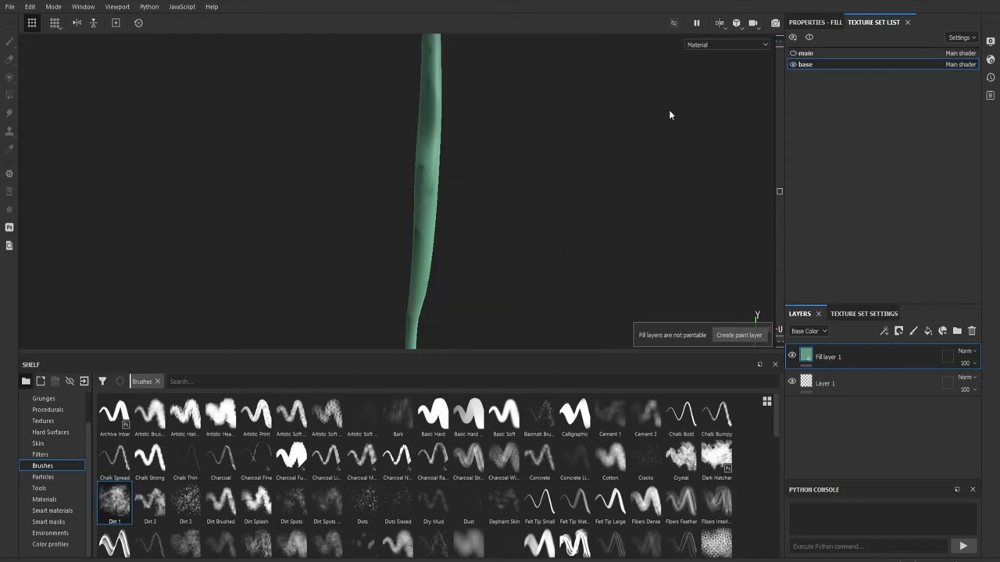
# Discard the extra Layer 2 and add a paint effect inside Fill layer 1
pyautogui.click(740, 336)
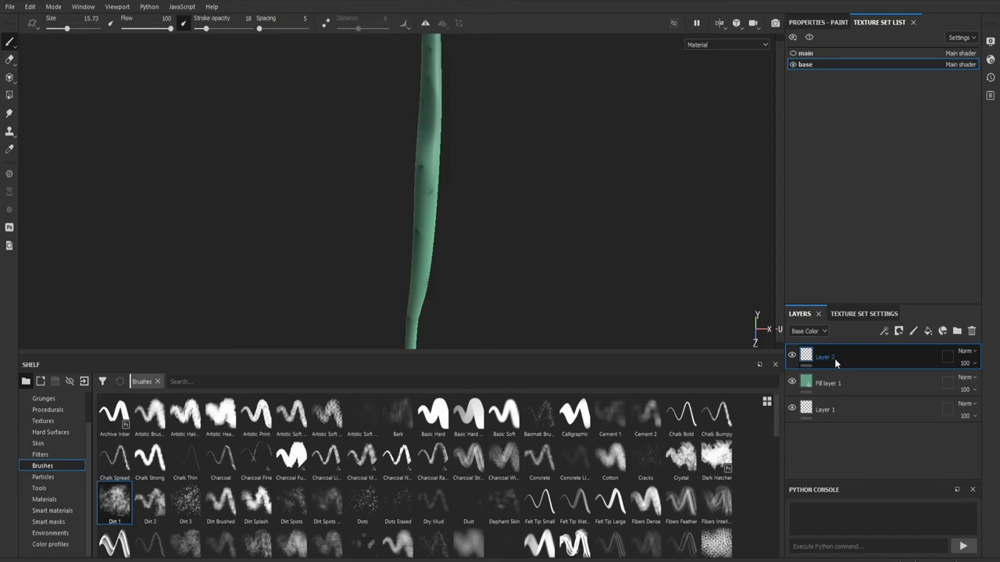
pyautogui.click(972, 331)
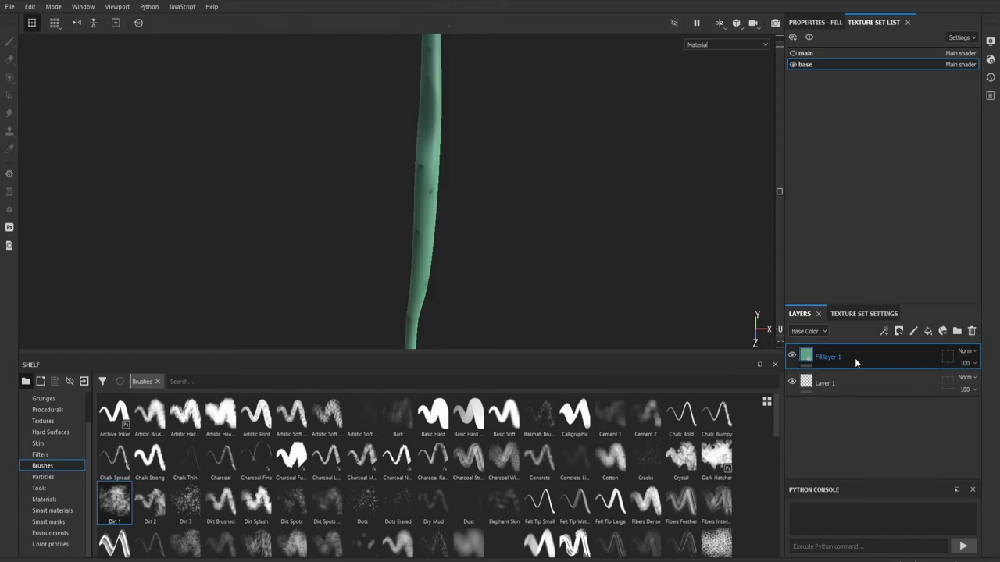
pyautogui.click(912, 332)
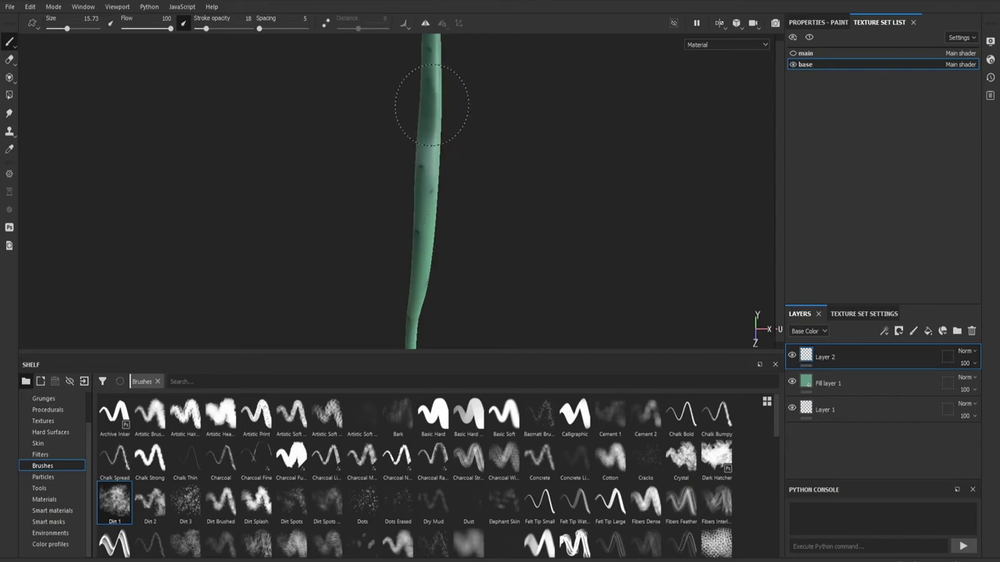
pyautogui.click(859, 384)
pyautogui.click(862, 363)
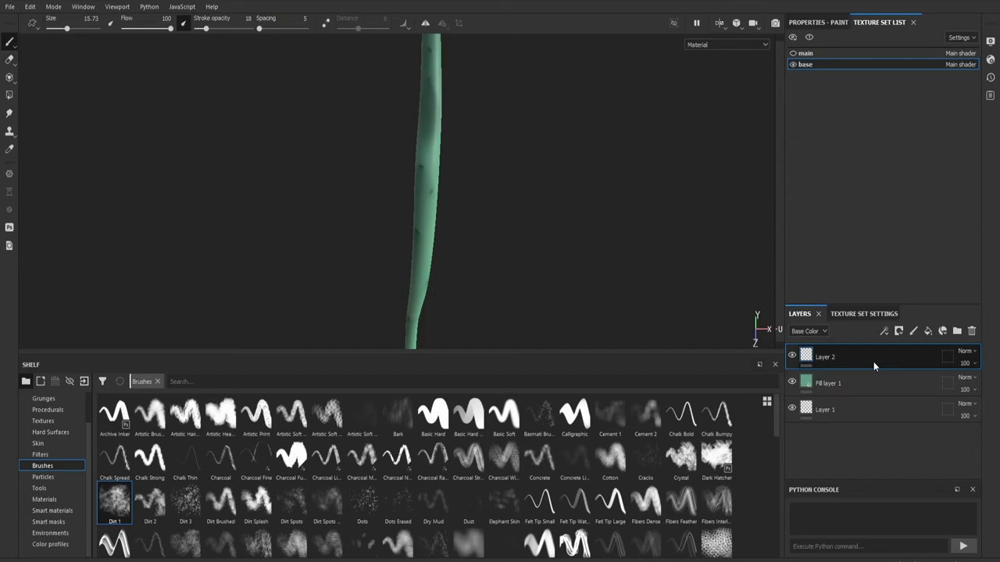
pyautogui.click(972, 331)
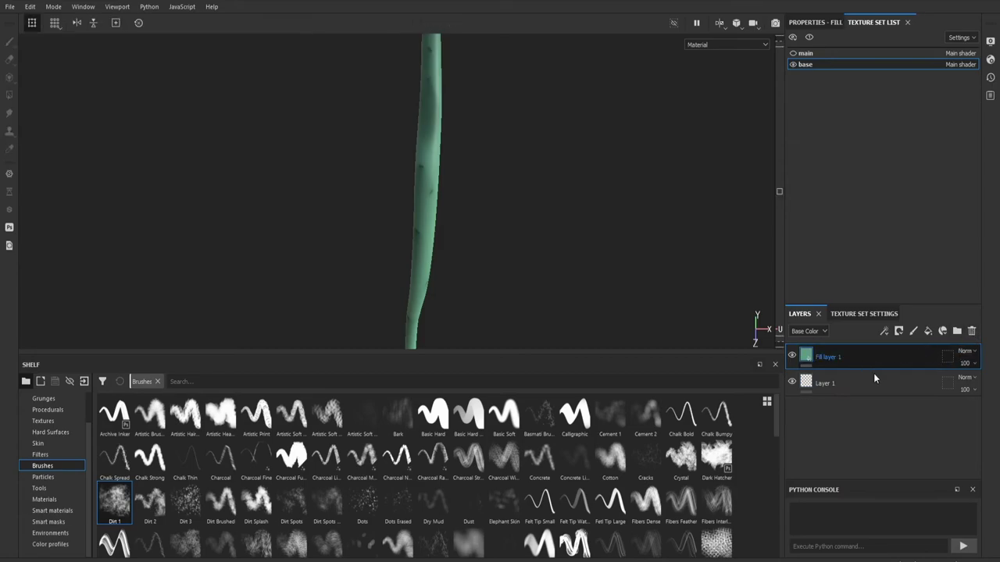
pyautogui.press('1')
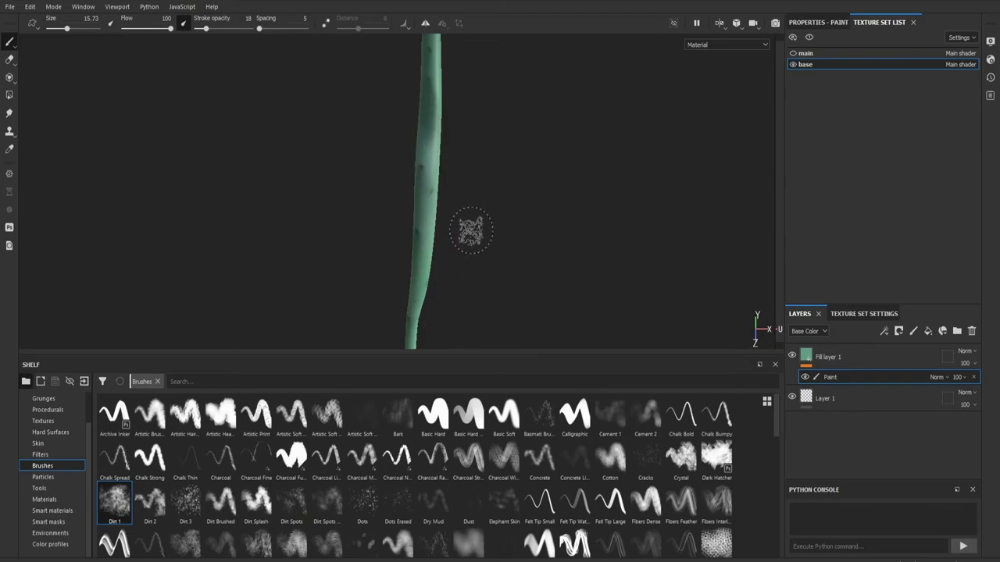
pyautogui.scroll(3, 469, 229)
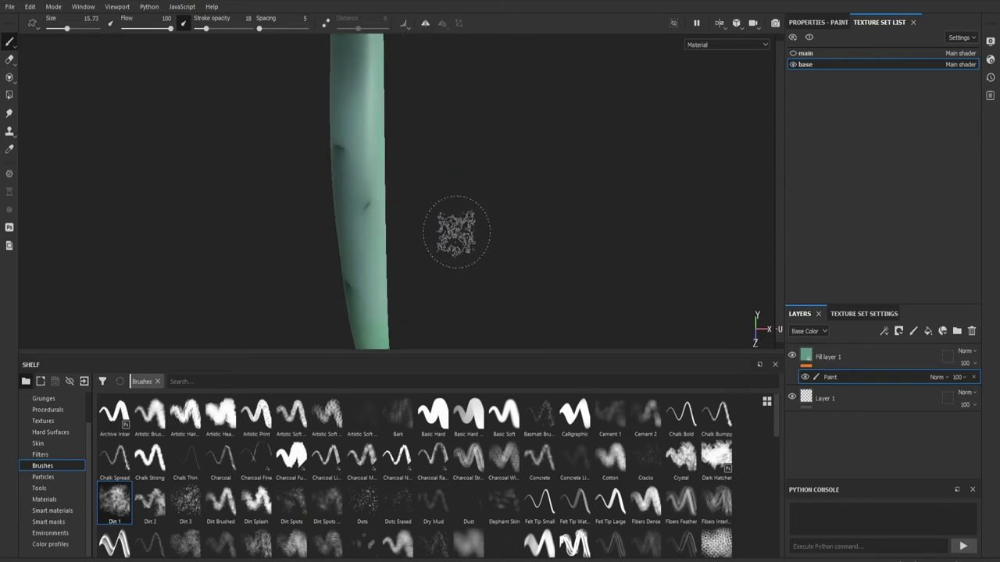
# Set stroke opacity to 70 and paint purple dirt patches on the stem with Dirt 2
pyautogui.click(818, 23)
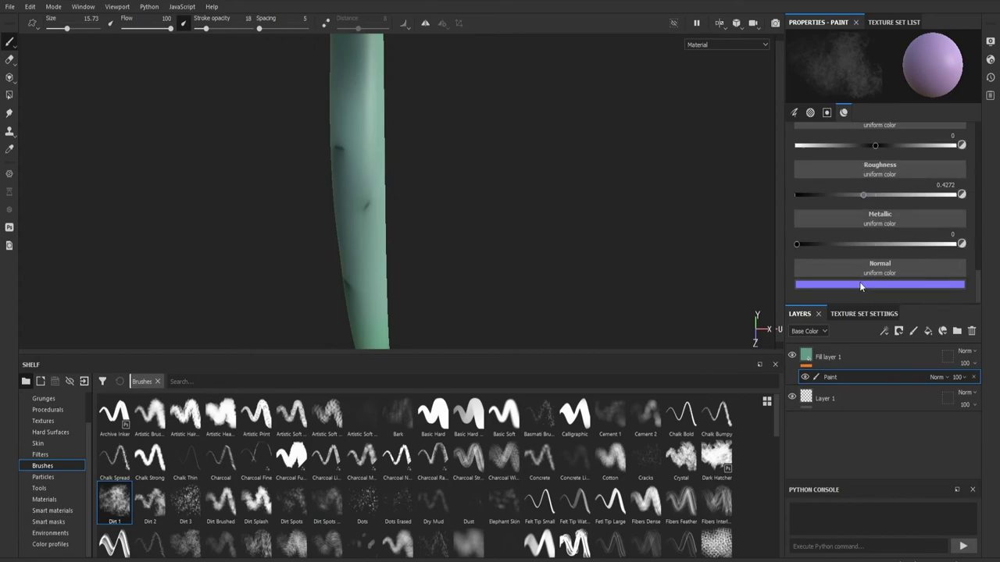
pyautogui.keyDown('alt'); pyautogui.moveTo(486, 179); pyautogui.dragTo(425, 161); pyautogui.keyUp('alt')
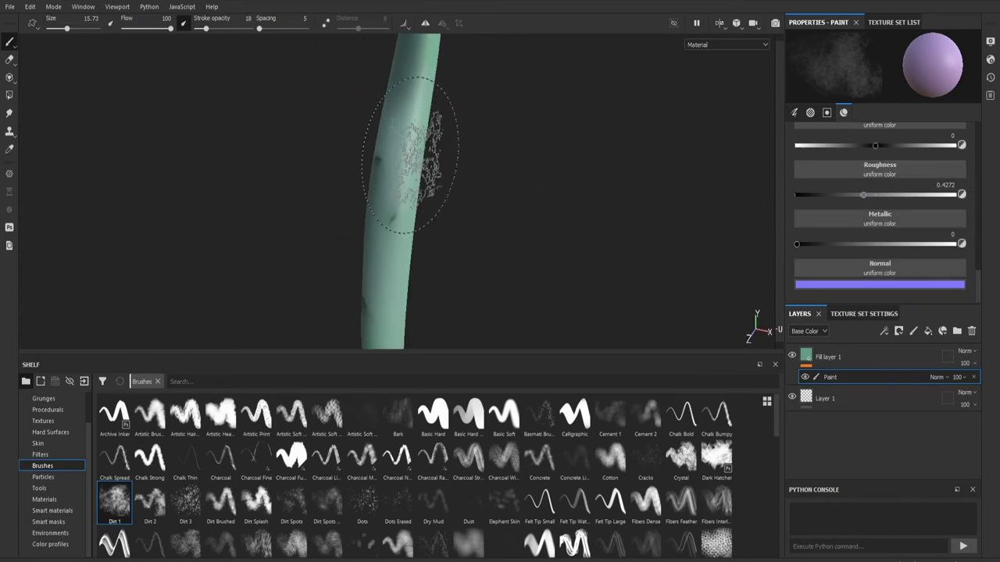
pyautogui.moveTo(205, 29); pyautogui.dragTo(233, 28)
pyautogui.moveTo(424, 168); pyautogui.dragTo(397, 158)
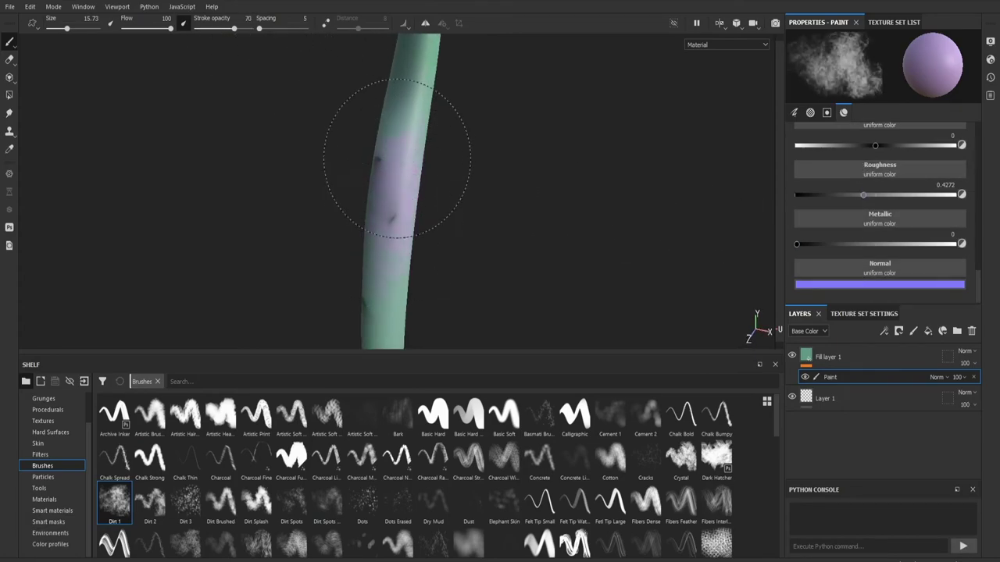
pyautogui.hotkey('ctrl', 'z')
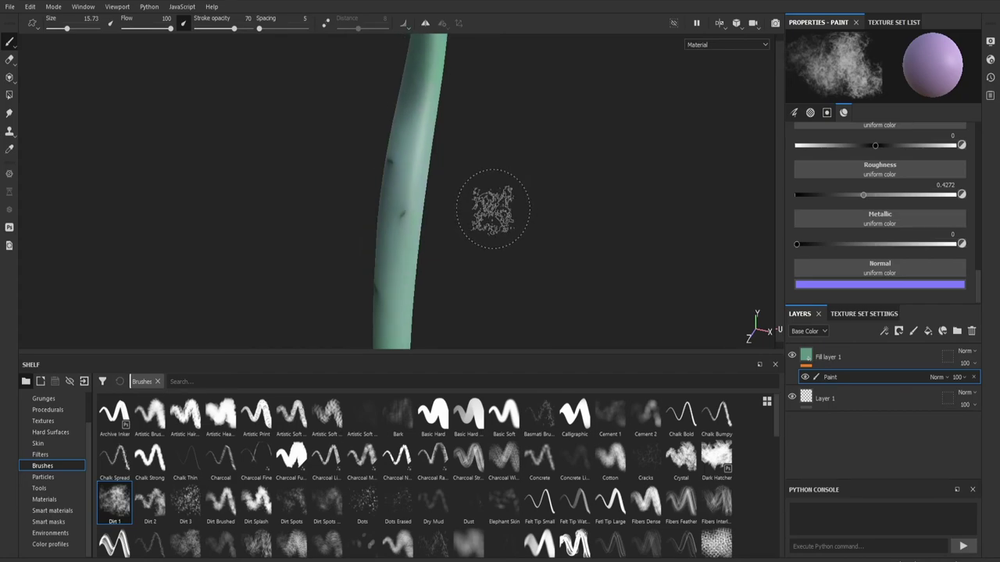
pyautogui.keyDown('alt'); pyautogui.moveTo(493, 209); pyautogui.dragTo(469, 203); pyautogui.keyUp('alt')
pyautogui.click(150, 500)
pyautogui.moveTo(414, 179)
pyautogui.mouseDown()
pyautogui.moveTo(412, 223)
pyautogui.moveTo(438, 227)
pyautogui.moveTo(491, 197)
pyautogui.moveTo(502, 219)
pyautogui.moveTo(539, 212)
pyautogui.moveTo(432, 281)
pyautogui.mouseUp()
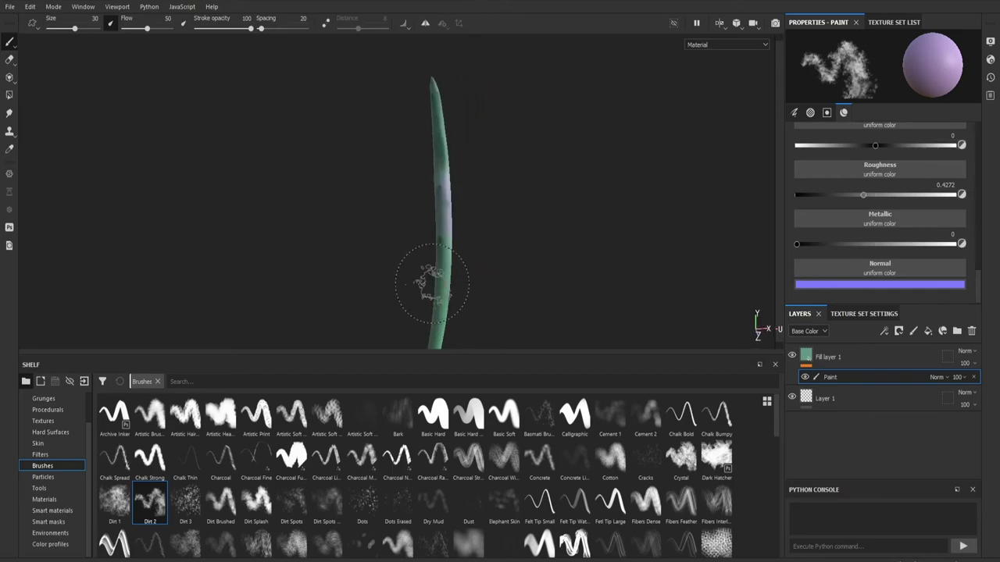
pyautogui.keyDown('alt'); pyautogui.moveTo(438, 316); pyautogui.dragTo(442, 203); pyautogui.keyUp('alt')
pyautogui.keyDown('alt'); pyautogui.moveTo(434, 290); pyautogui.dragTo(487, 189); pyautogui.keyUp('alt')
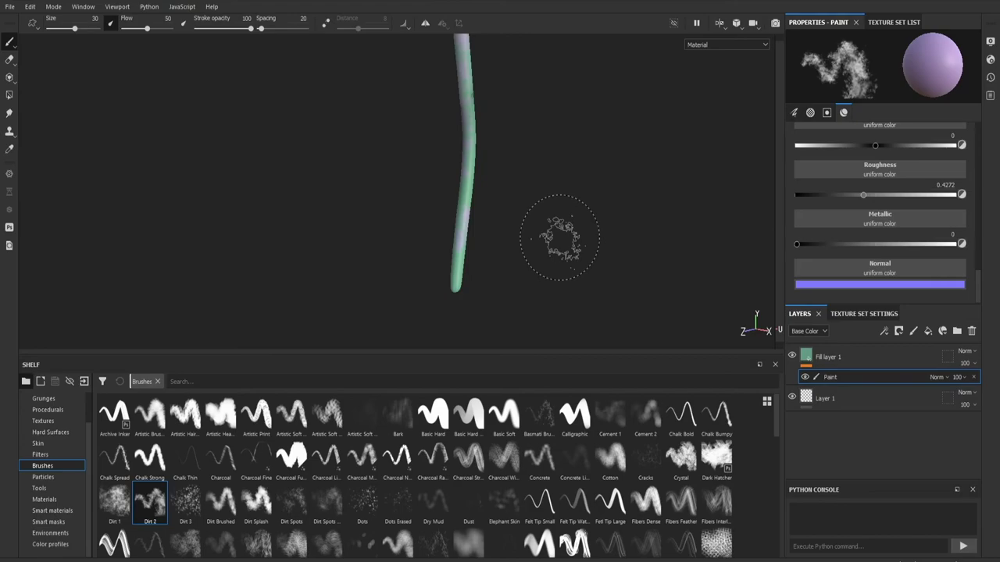
pyautogui.moveTo(532, 212)
pyautogui.keyDown('alt'); pyautogui.mouseDown()
pyautogui.moveTo(417, 174)
pyautogui.moveTo(547, 167)
pyautogui.mouseUp(); pyautogui.keyUp('alt')
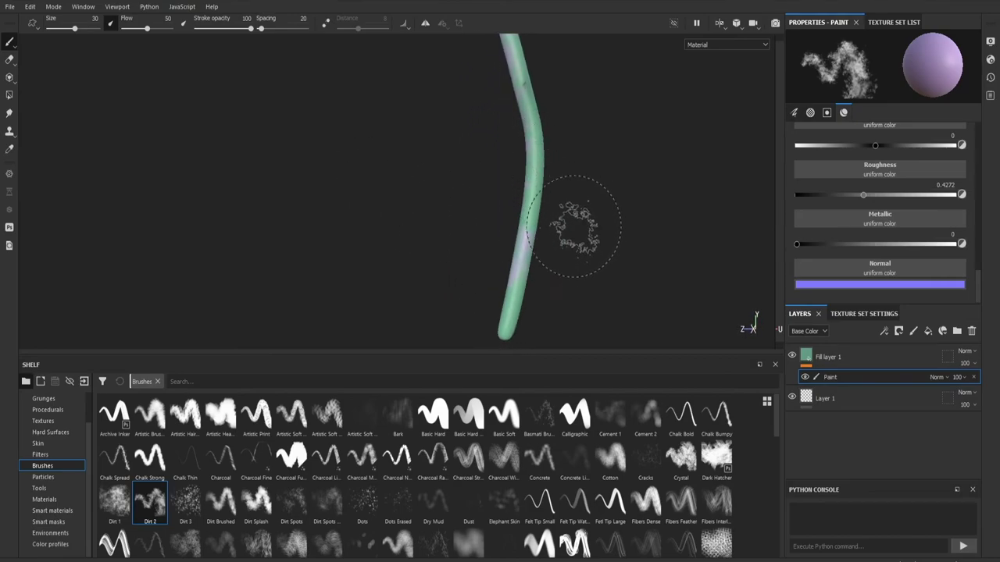
pyautogui.scroll(3, 852, 202)
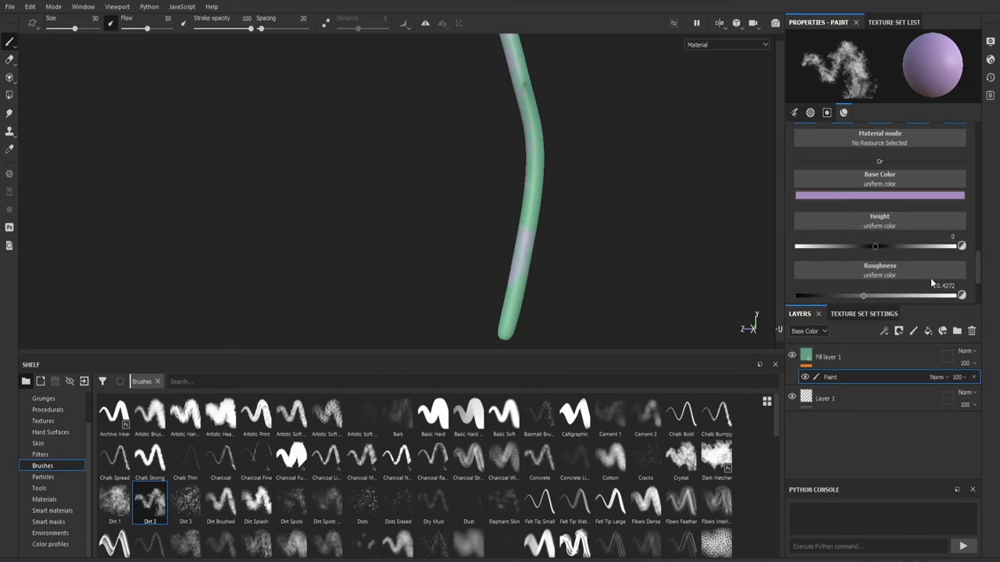
# Sample a light green from the stem, paint cloudy Dirt 2 spots on the upper stem, then unhide the leaves
pyautogui.moveTo(938, 196); pyautogui.dragTo(531, 187)
pyautogui.hotkey('ctrl', 'z')
pyautogui.hotkey('ctrl', 'z')
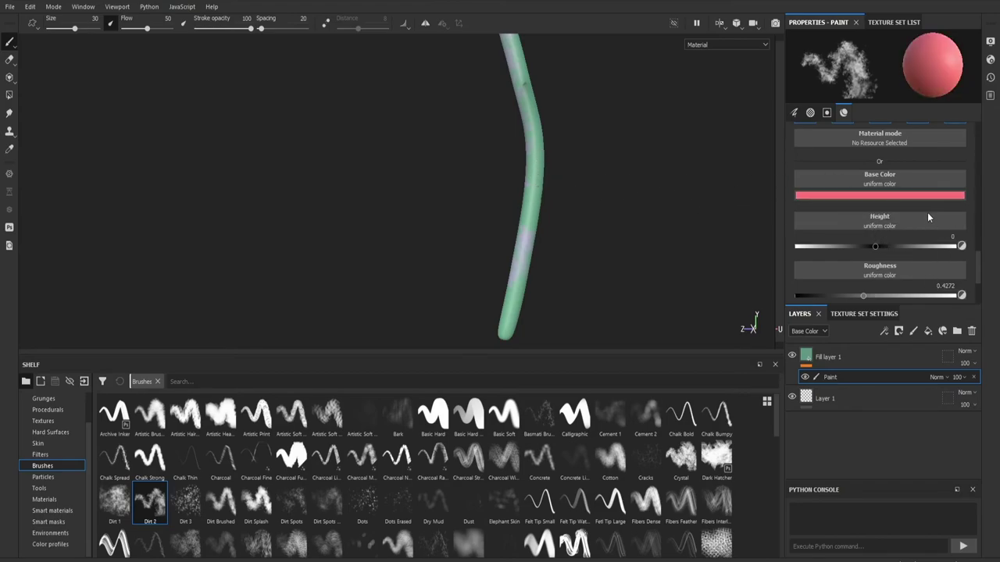
pyautogui.moveTo(935, 203); pyautogui.dragTo(772, 184)
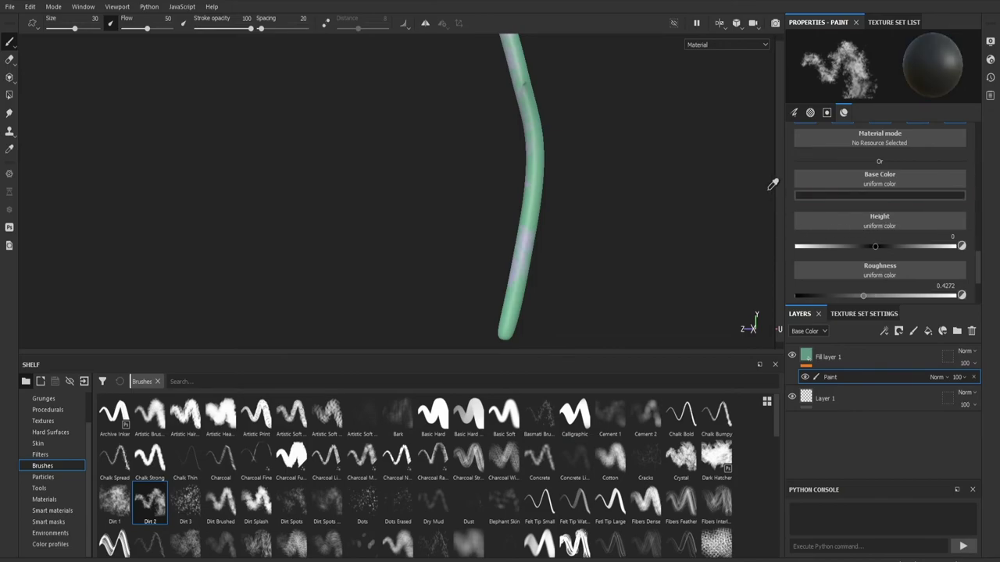
pyautogui.moveTo(554, 136); pyautogui.dragTo(463, 432)
pyautogui.moveTo(516, 228); pyautogui.dragTo(534, 199)
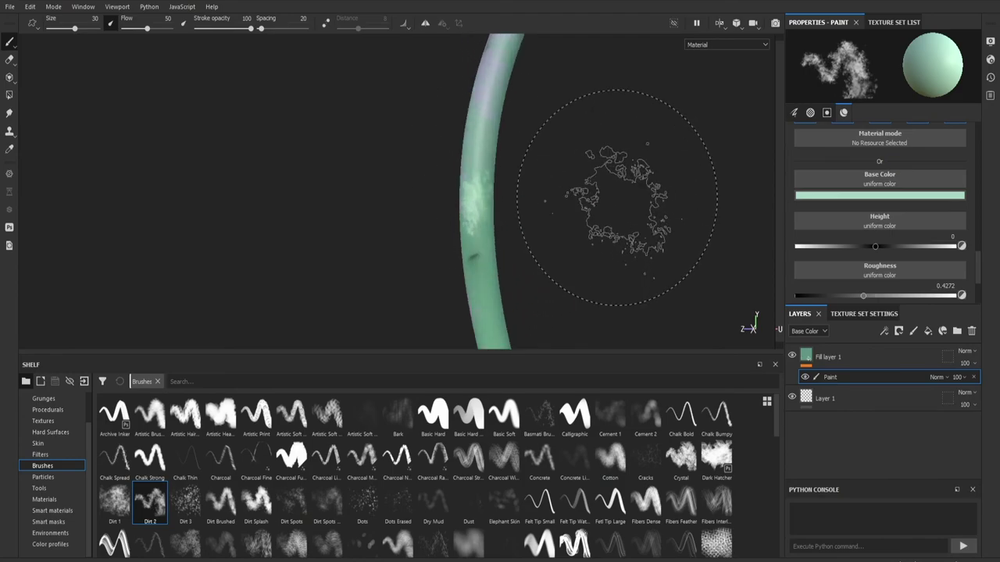
pyautogui.moveTo(582, 199)
pyautogui.mouseDown()
pyautogui.moveTo(509, 179)
pyautogui.moveTo(495, 201)
pyautogui.moveTo(482, 116)
pyautogui.moveTo(493, 219)
pyautogui.moveTo(484, 212)
pyautogui.moveTo(553, 206)
pyautogui.moveTo(525, 156)
pyautogui.moveTo(539, 141)
pyautogui.mouseUp()
pyautogui.click(886, 23)
pyautogui.click(794, 52)
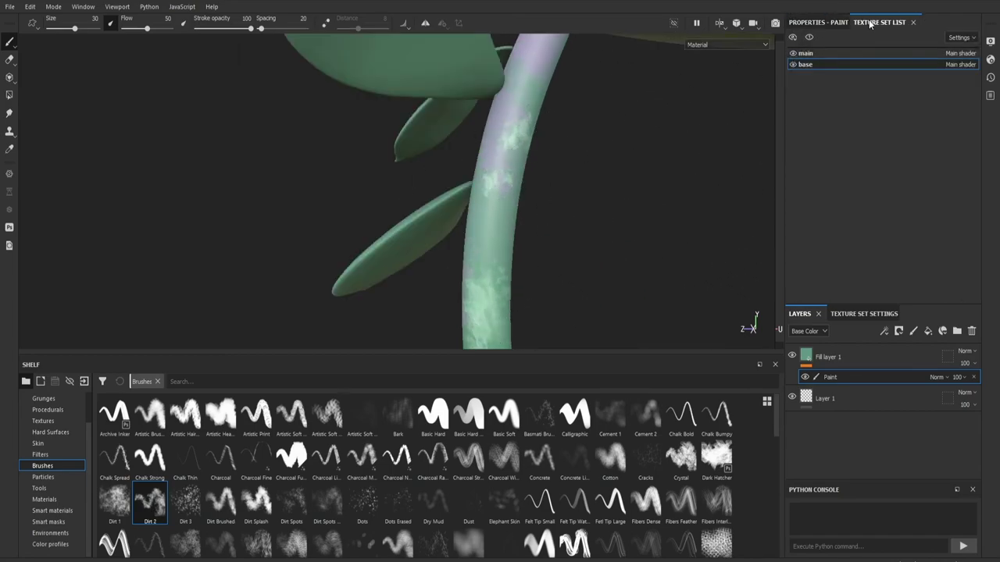
# Set the paint height to -0.288 and brush sunken Dirt 2 detail over the lower stem
pyautogui.click(817, 22)
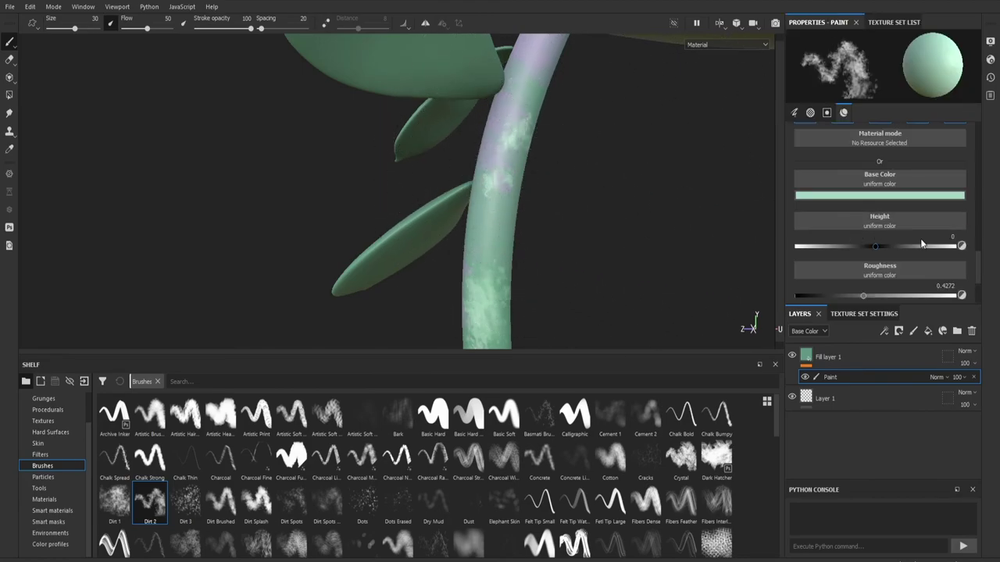
pyautogui.scroll(-1, 904, 232)
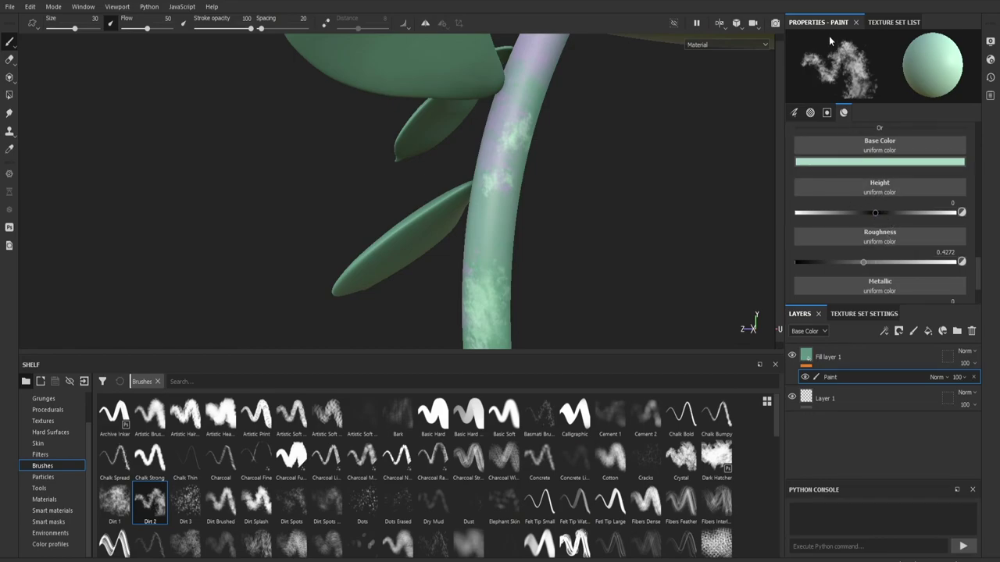
pyautogui.scroll(3, 873, 185)
pyautogui.scroll(-4, 873, 186)
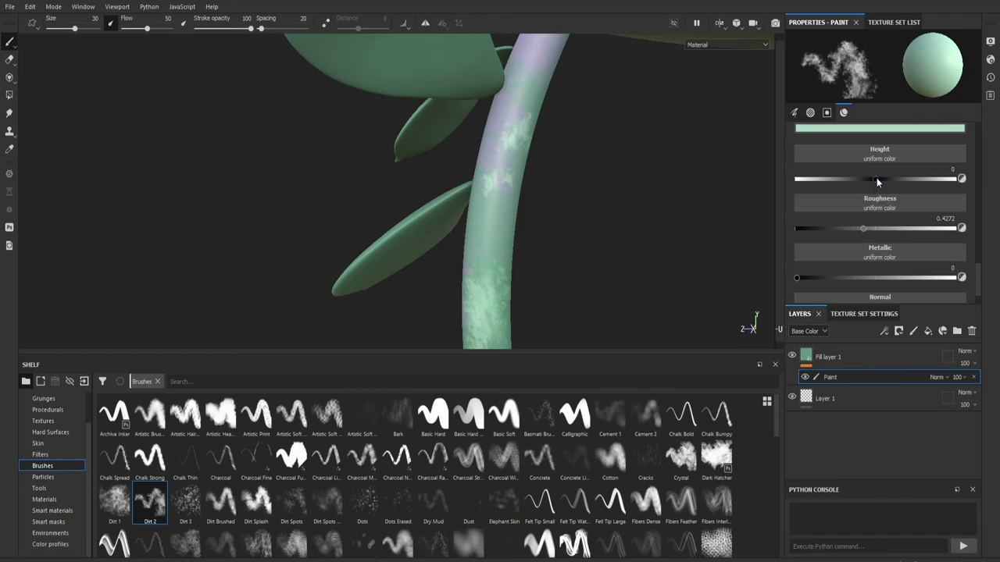
pyautogui.moveTo(876, 178); pyautogui.dragTo(912, 179)
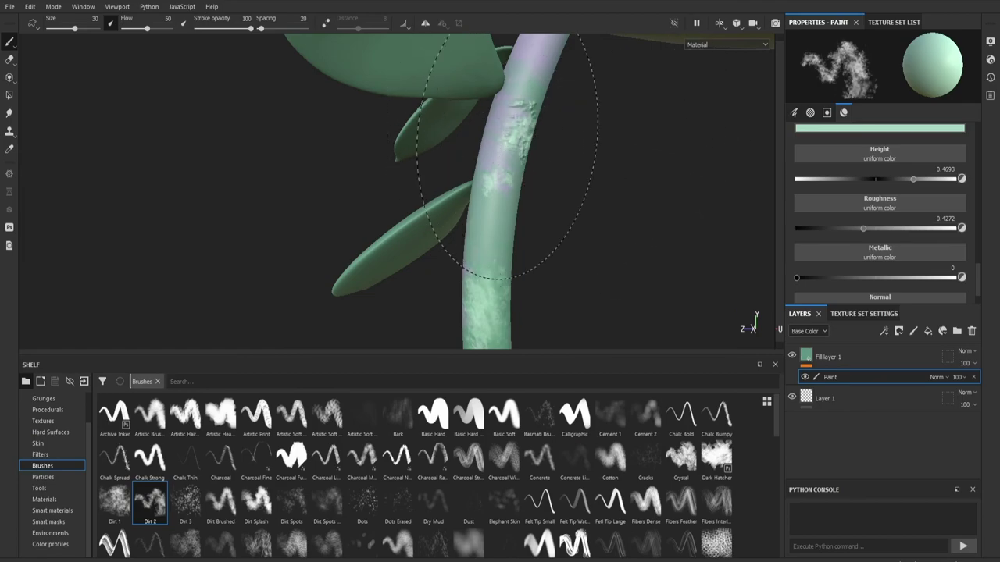
pyautogui.moveTo(508, 157)
pyautogui.mouseDown()
pyautogui.moveTo(499, 215)
pyautogui.moveTo(530, 112)
pyautogui.moveTo(487, 257)
pyautogui.moveTo(500, 188)
pyautogui.moveTo(493, 226)
pyautogui.mouseUp()
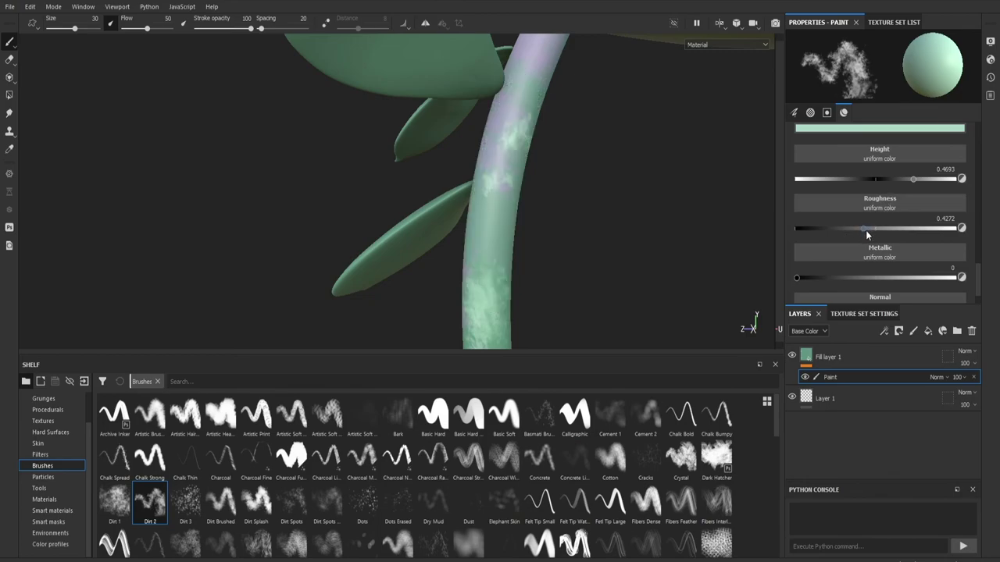
pyautogui.moveTo(906, 179); pyautogui.dragTo(853, 179)
pyautogui.moveTo(511, 171)
pyautogui.mouseDown()
pyautogui.moveTo(507, 181)
pyautogui.moveTo(551, 148)
pyautogui.moveTo(526, 163)
pyautogui.moveTo(538, 177)
pyautogui.moveTo(554, 148)
pyautogui.moveTo(513, 230)
pyautogui.moveTo(479, 183)
pyautogui.moveTo(411, 192)
pyautogui.moveTo(583, 212)
pyautogui.moveTo(536, 230)
pyautogui.moveTo(547, 223)
pyautogui.moveTo(536, 221)
pyautogui.moveTo(523, 248)
pyautogui.moveTo(549, 217)
pyautogui.moveTo(554, 294)
pyautogui.moveTo(547, 247)
pyautogui.mouseUp()
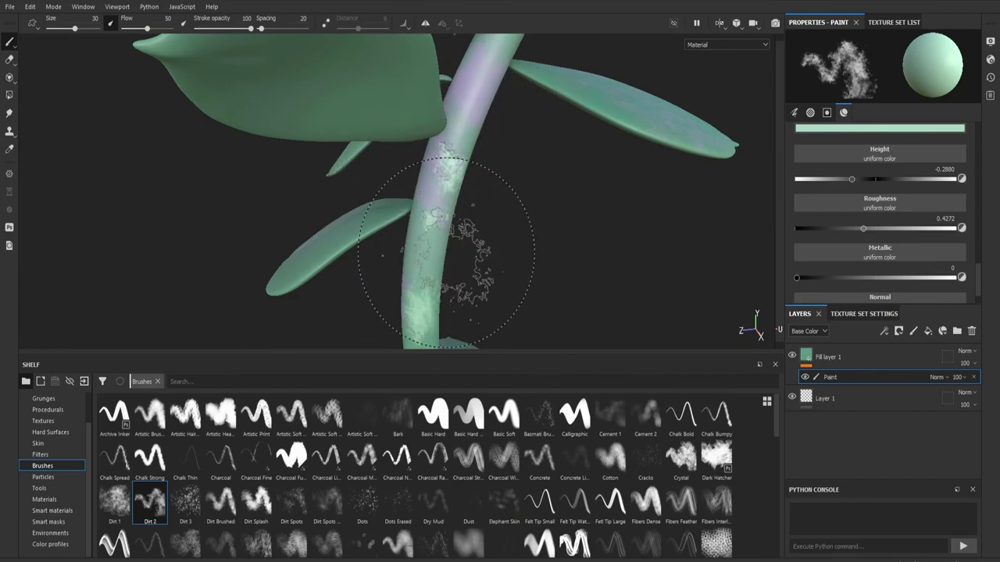
# Lower stroke opacity to 40 and paint soft dirt texture onto the stem
pyautogui.moveTo(249, 31); pyautogui.dragTo(218, 29)
pyautogui.moveTo(407, 220); pyautogui.dragTo(435, 251)
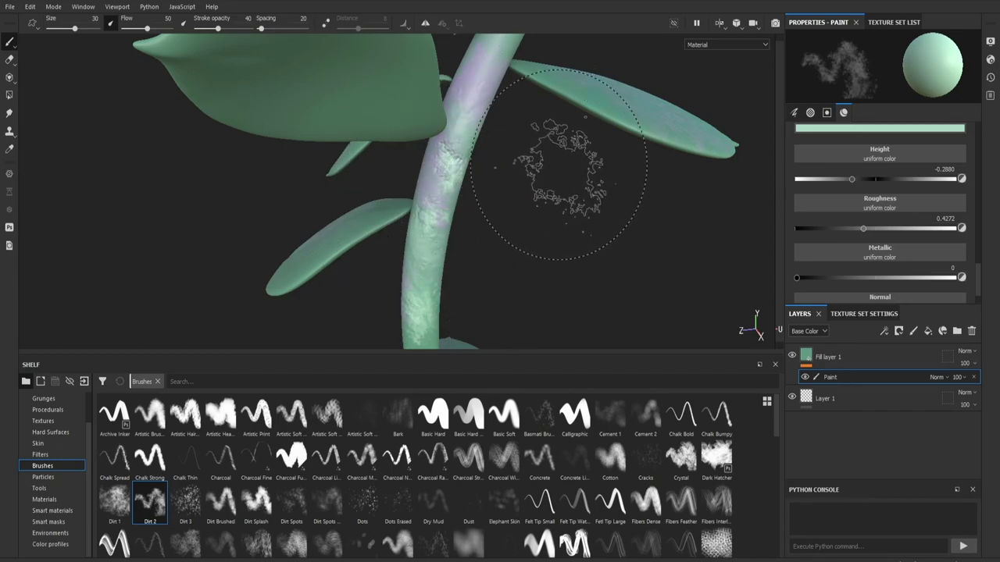
pyautogui.press('ctrl')
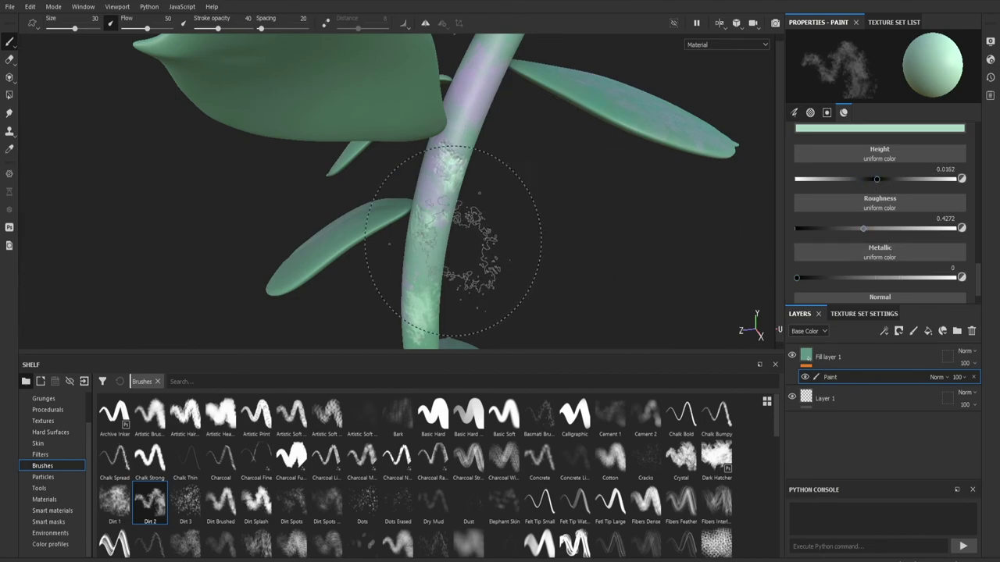
pyautogui.keyDown('alt'); pyautogui.moveTo(529, 211); pyautogui.dragTo(513, 211); pyautogui.keyUp('alt')
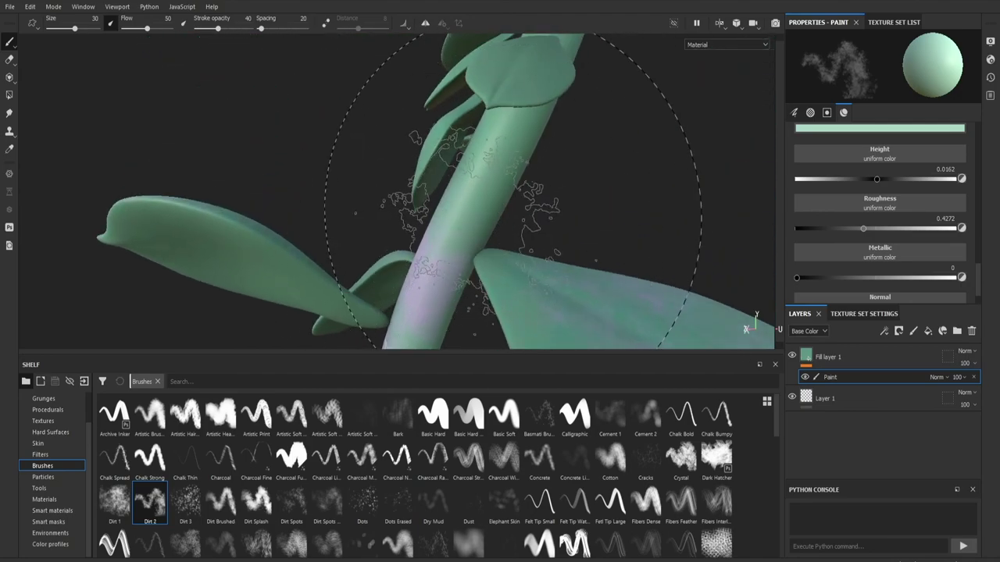
# Raise the paint height to 0.1133, paint more stem dirt, then show the Smart materials library
pyautogui.click(884, 179)
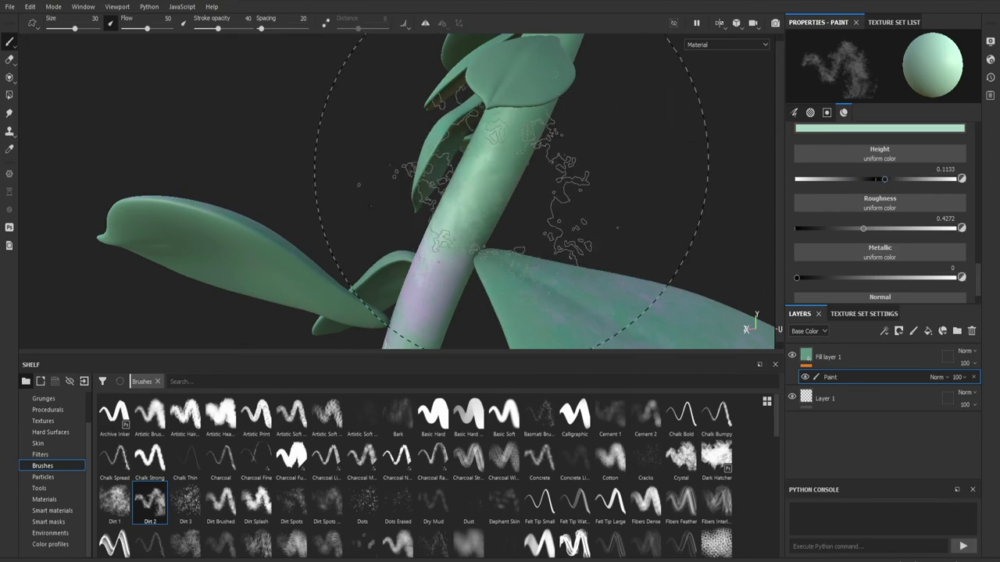
pyautogui.moveTo(593, 191)
pyautogui.keyDown('alt'); pyautogui.mouseDown()
pyautogui.moveTo(469, 281)
pyautogui.moveTo(415, 190)
pyautogui.moveTo(340, 144)
pyautogui.moveTo(281, 211)
pyautogui.mouseUp(); pyautogui.keyUp('alt')
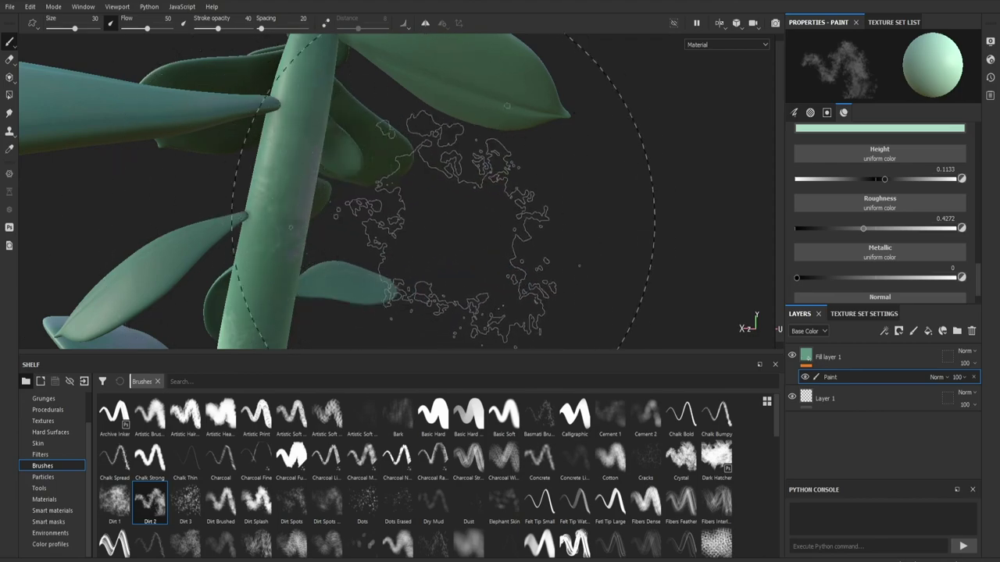
pyautogui.moveTo(480, 223)
pyautogui.keyDown('alt'); pyautogui.mouseDown()
pyautogui.moveTo(461, 223)
pyautogui.moveTo(457, 211)
pyautogui.moveTo(542, 167)
pyautogui.moveTo(424, 245)
pyautogui.moveTo(372, 247)
pyautogui.moveTo(486, 293)
pyautogui.moveTo(485, 194)
pyautogui.moveTo(514, 109)
pyautogui.mouseUp(); pyautogui.keyUp('alt')
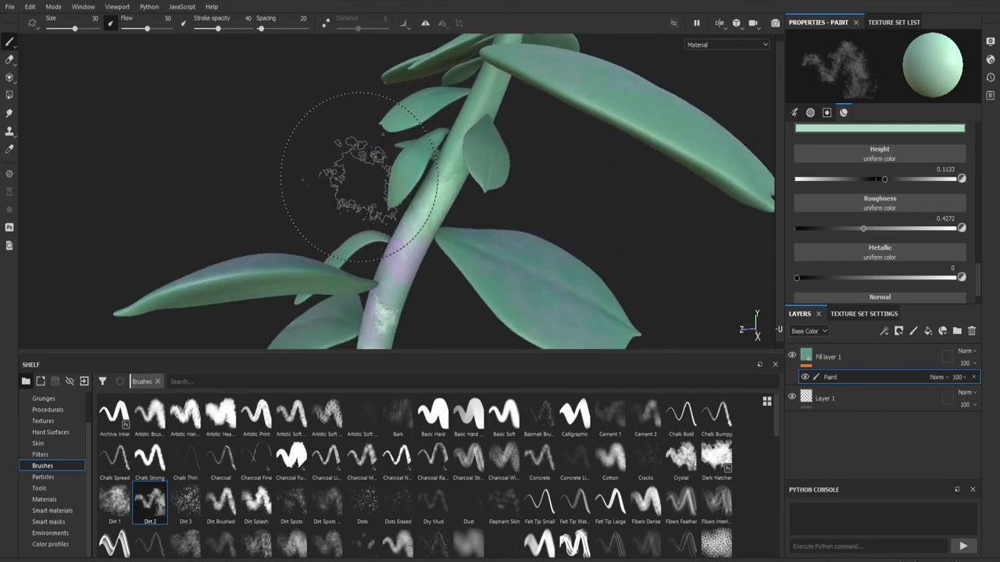
pyautogui.moveTo(357, 179)
pyautogui.keyDown('alt'); pyautogui.mouseDown()
pyautogui.moveTo(440, 183)
pyautogui.moveTo(480, 168)
pyautogui.moveTo(423, 203)
pyautogui.mouseUp(); pyautogui.keyUp('alt')
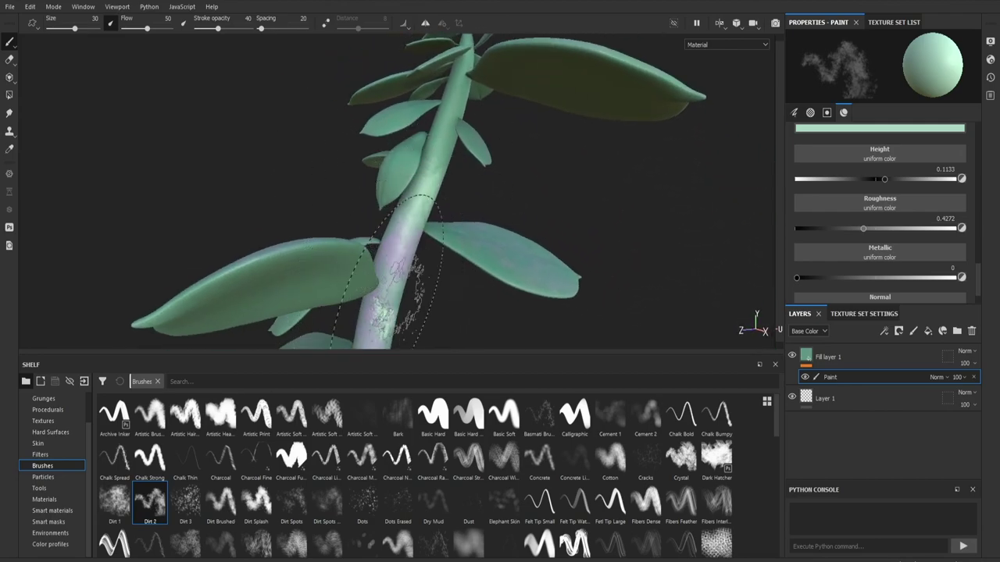
pyautogui.moveTo(321, 227)
pyautogui.keyDown('alt'); pyautogui.mouseDown()
pyautogui.moveTo(438, 259)
pyautogui.moveTo(518, 255)
pyautogui.moveTo(480, 257)
pyautogui.mouseUp(); pyautogui.keyUp('alt')
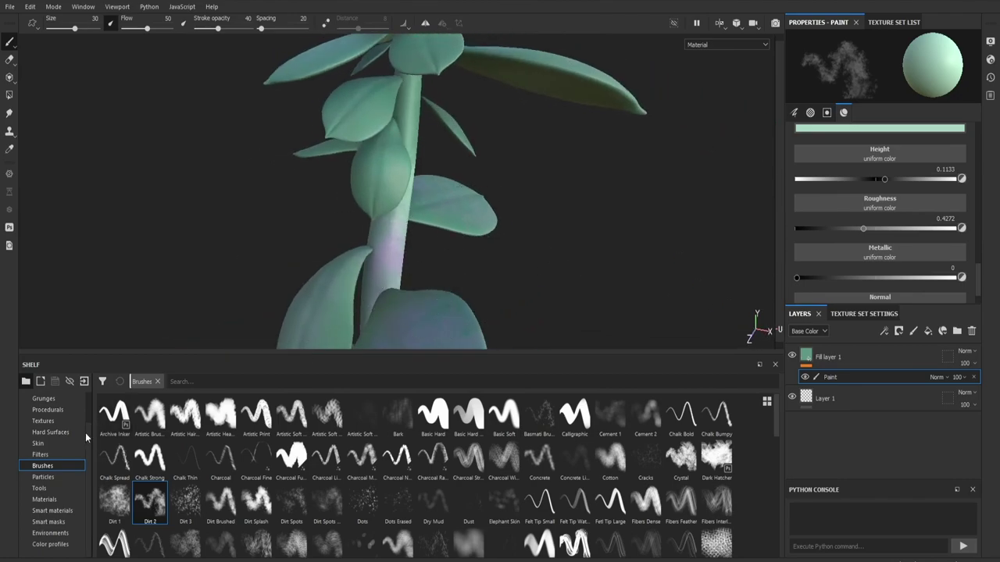
pyautogui.click(52, 510)
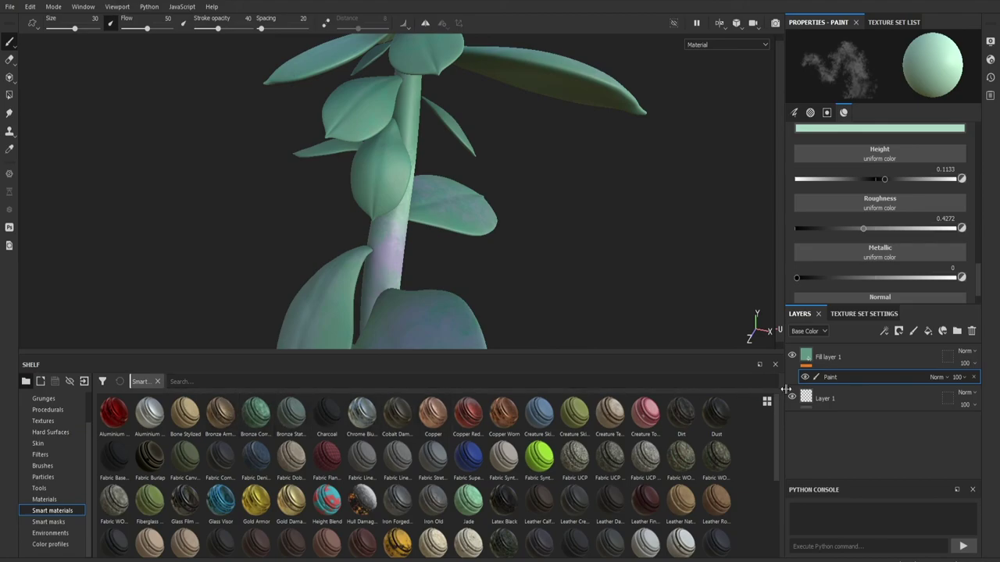
pyautogui.click(869, 361)
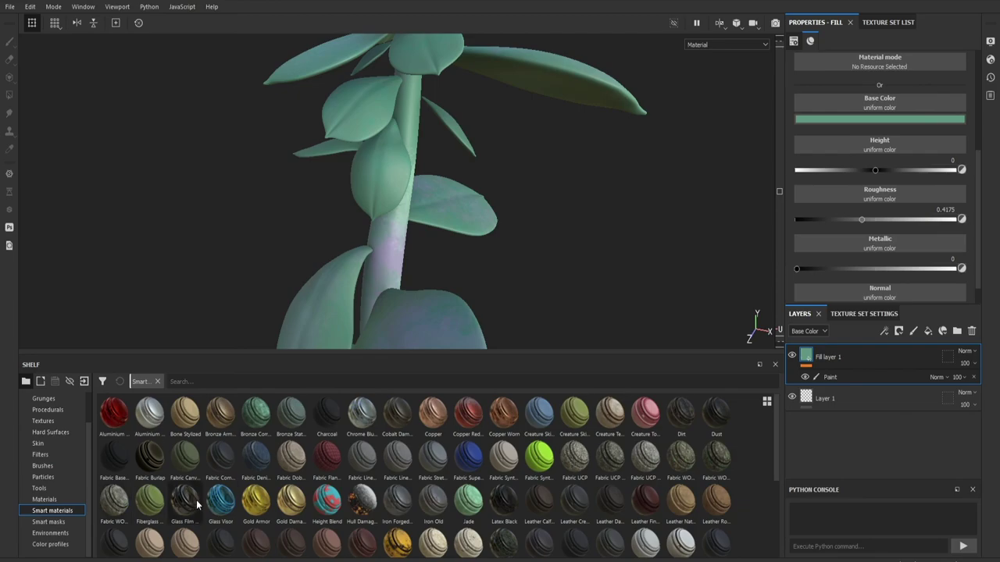
pyautogui.moveTo(197, 503); pyautogui.dragTo(384, 229)
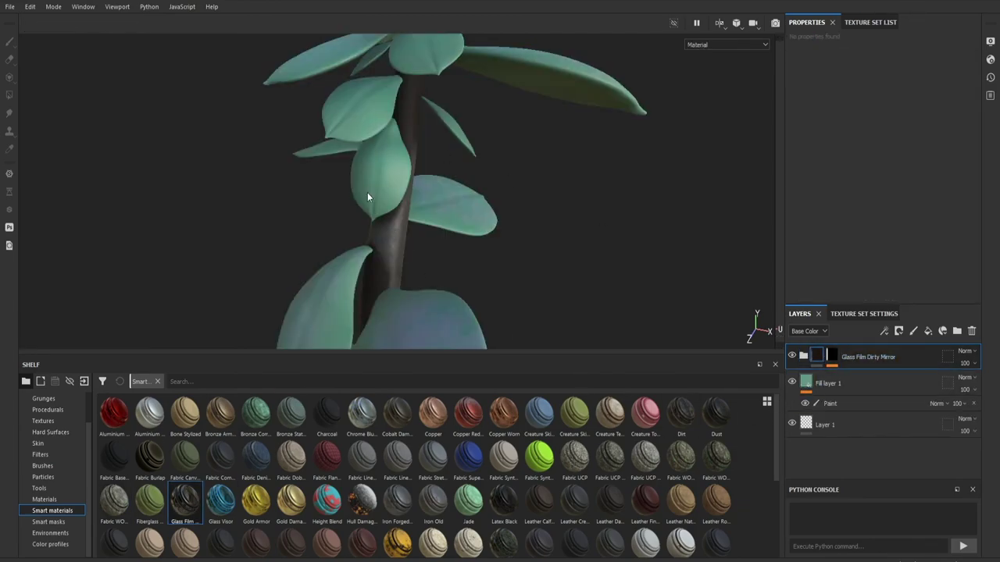
pyautogui.moveTo(570, 265)
pyautogui.keyDown('alt'); pyautogui.mouseDown()
pyautogui.moveTo(549, 250)
pyautogui.moveTo(464, 250)
pyautogui.moveTo(418, 223)
pyautogui.mouseUp(); pyautogui.keyUp('alt')
pyautogui.click(914, 331)
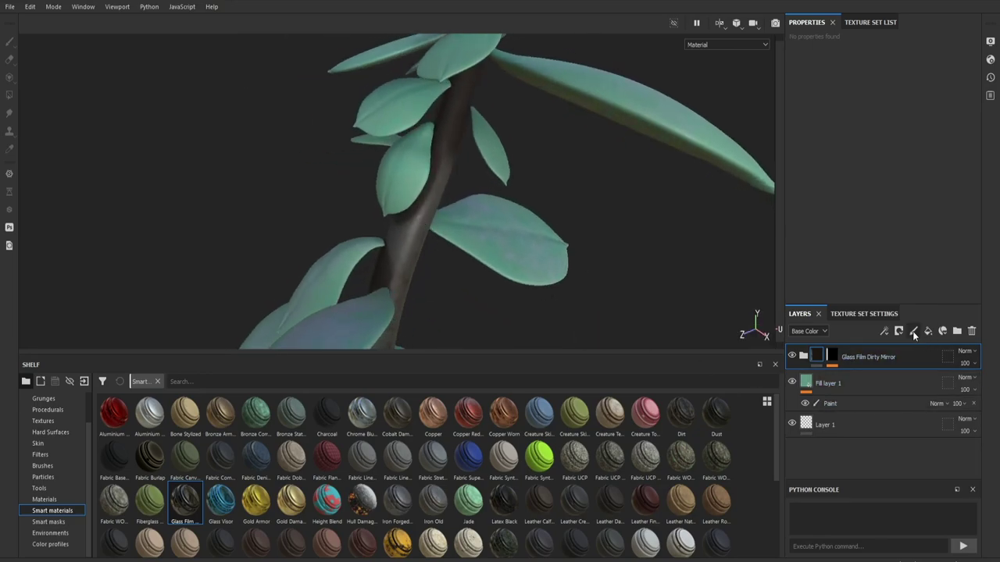
pyautogui.moveTo(416, 232)
pyautogui.mouseDown()
pyautogui.moveTo(405, 253)
pyautogui.moveTo(421, 215)
pyautogui.moveTo(382, 316)
pyautogui.moveTo(400, 262)
pyautogui.mouseUp()
pyautogui.hotkey('ctrl', 'z')
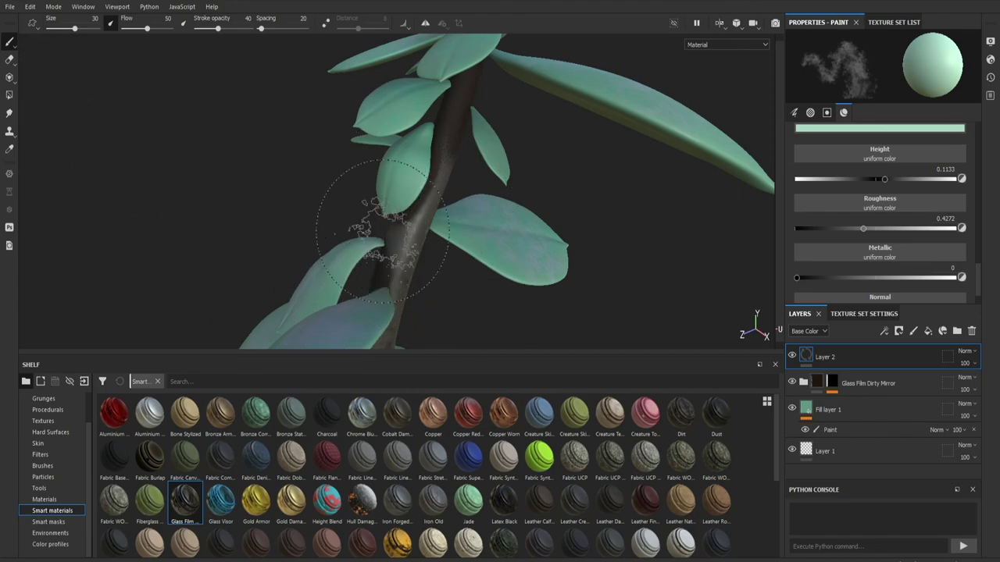
pyautogui.hotkey('ctrl', 'z')
pyautogui.hotkey('ctrl', 'z')
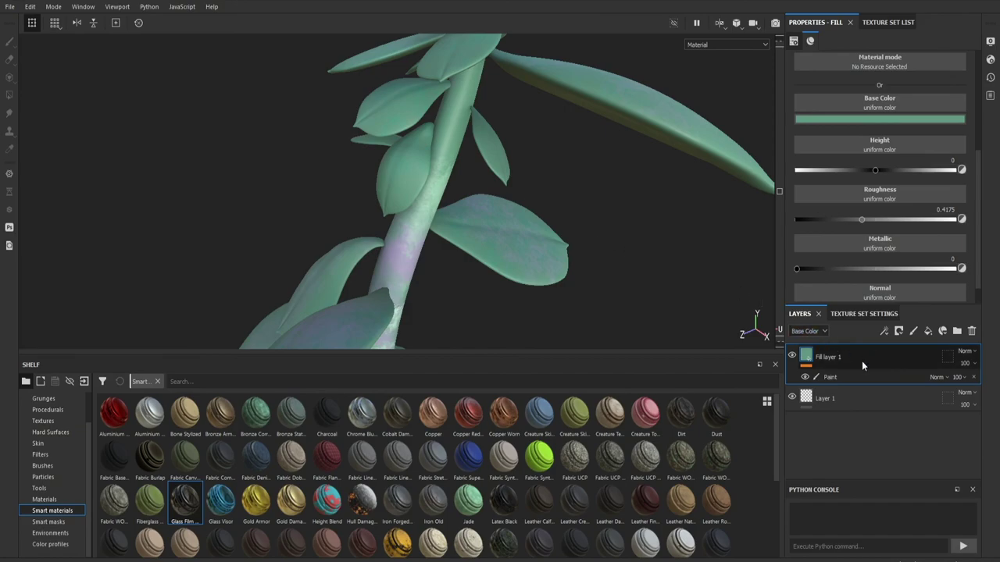
pyautogui.click(39, 443)
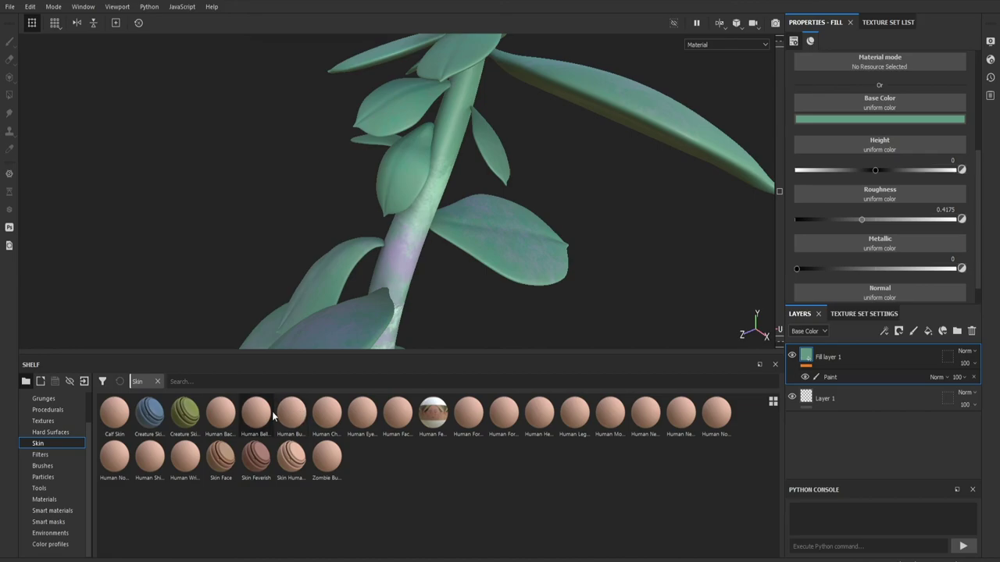
pyautogui.moveTo(413, 295); pyautogui.dragTo(416, 230)
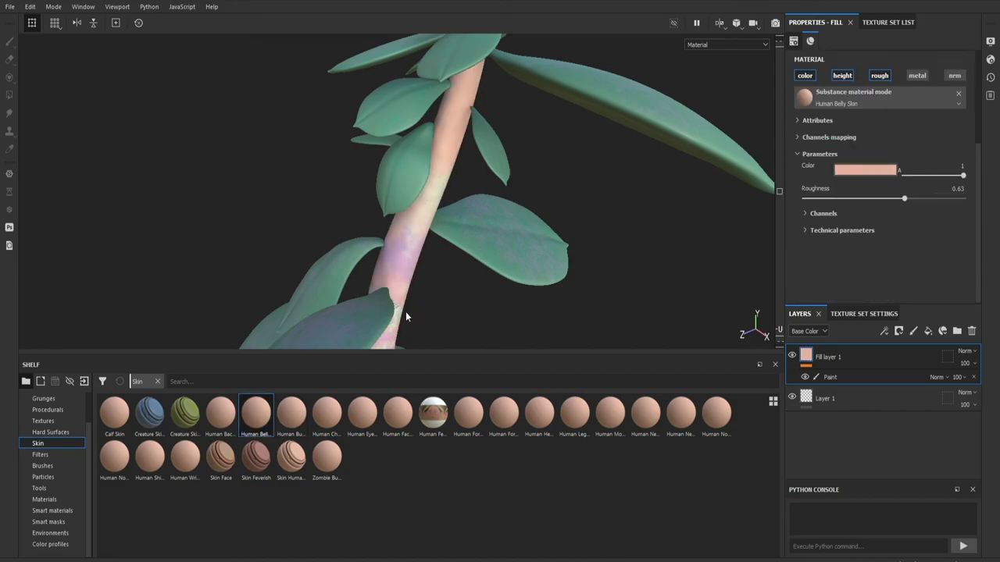
pyautogui.hotkey('ctrl', 'z')
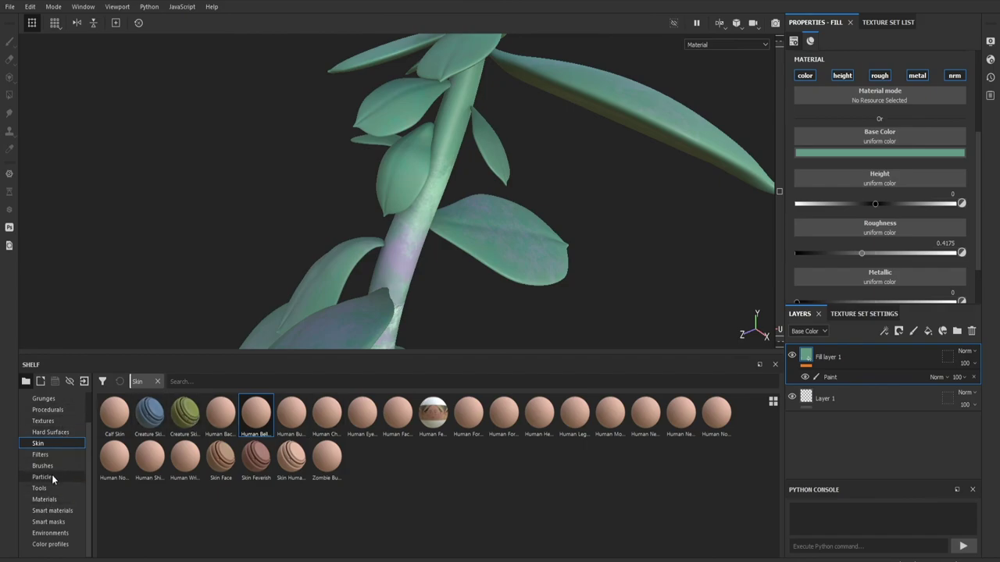
pyautogui.click(43, 500)
pyautogui.scroll(-2, 196, 488)
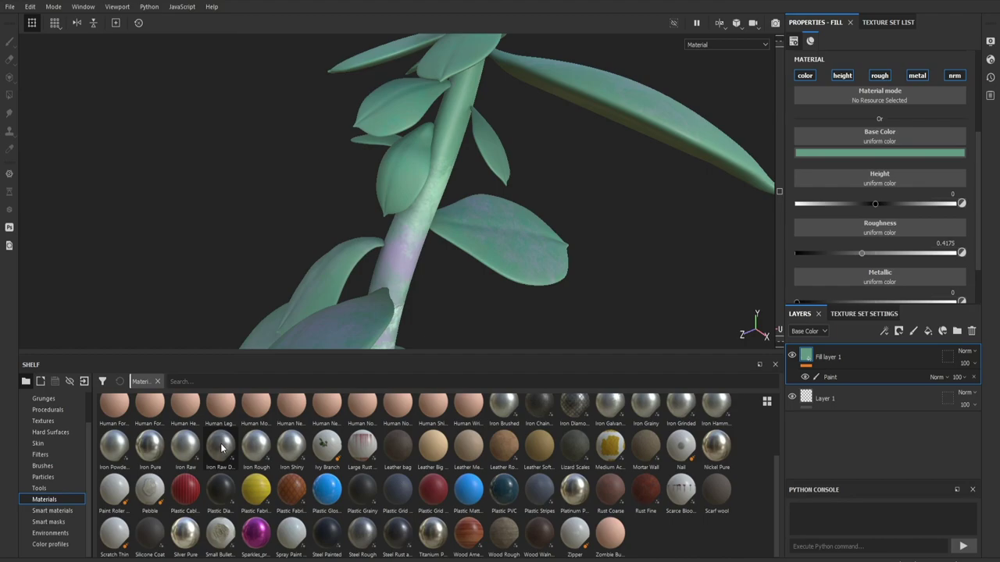
pyautogui.keyDown('alt'); pyautogui.moveTo(451, 246); pyautogui.dragTo(443, 200); pyautogui.keyUp('alt')
pyautogui.click(259, 447)
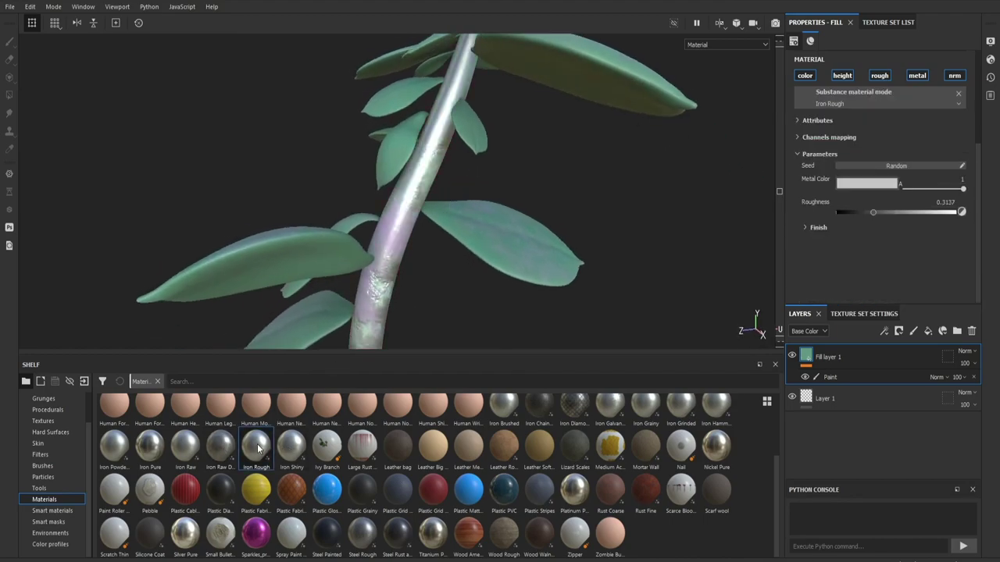
pyautogui.scroll(-6, 422, 166)
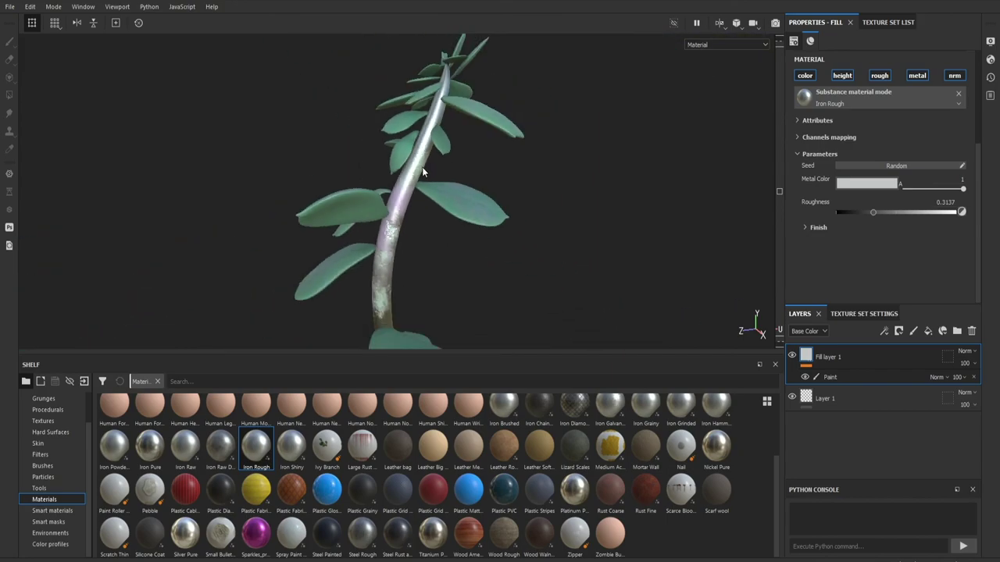
pyautogui.keyDown('alt'); pyautogui.moveTo(414, 185); pyautogui.dragTo(392, 218); pyautogui.keyUp('alt')
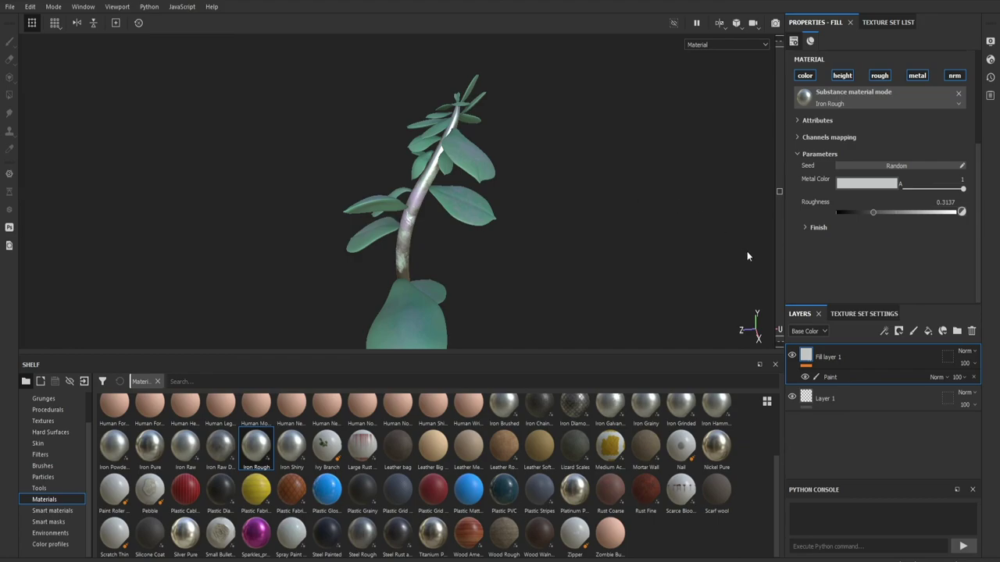
pyautogui.hotkey('ctrl', 'z')
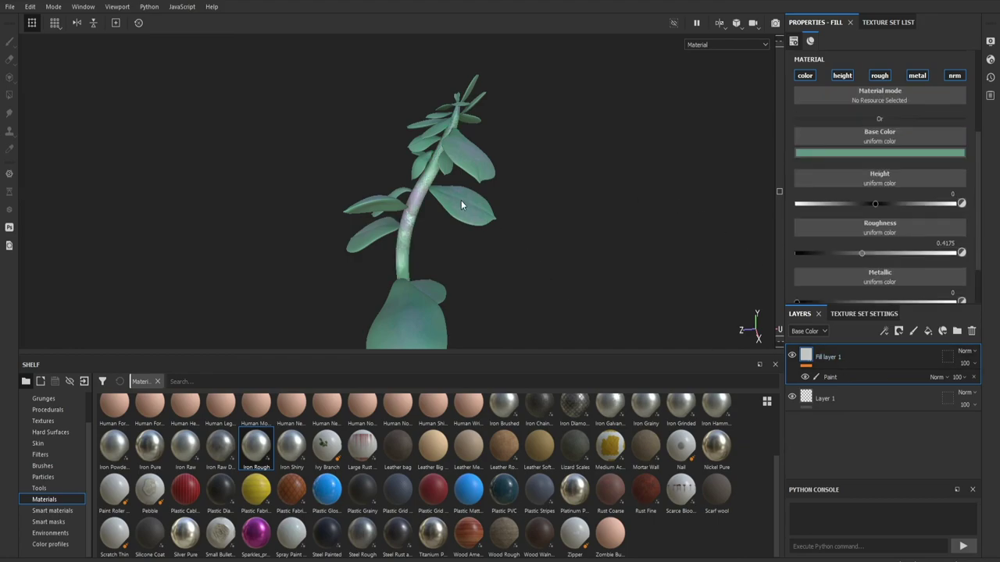
pyautogui.keyDown('alt'); pyautogui.moveTo(461, 205); pyautogui.dragTo(526, 179); pyautogui.keyUp('alt')
pyautogui.keyDown('alt'); pyautogui.moveTo(470, 147); pyautogui.dragTo(426, 182); pyautogui.keyUp('alt')
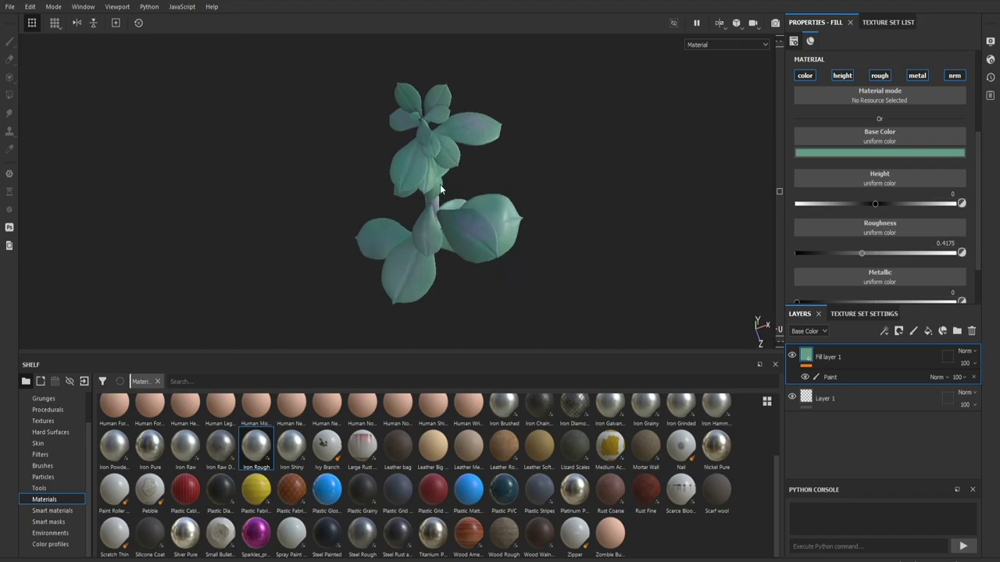